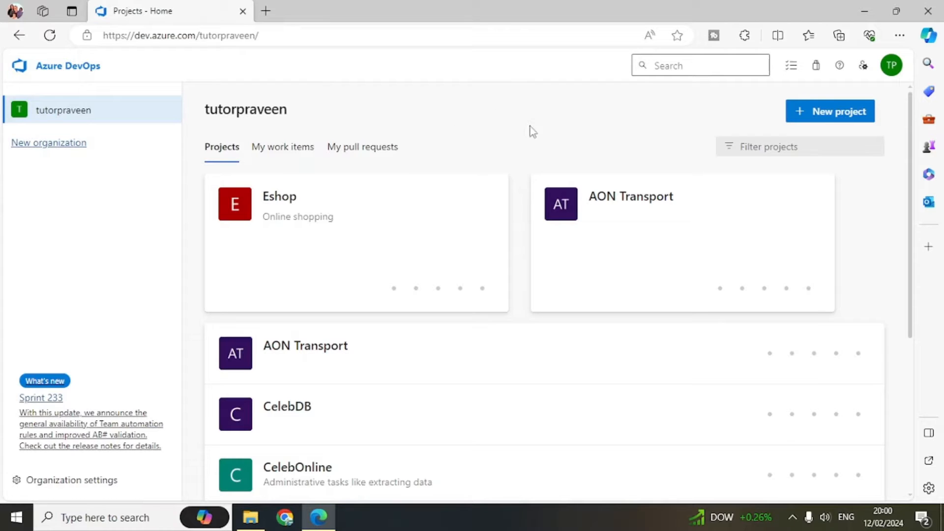
# Step: Open the AON Transport project and go to the AON Transport Team backlog
pyautogui.click(839, 120)
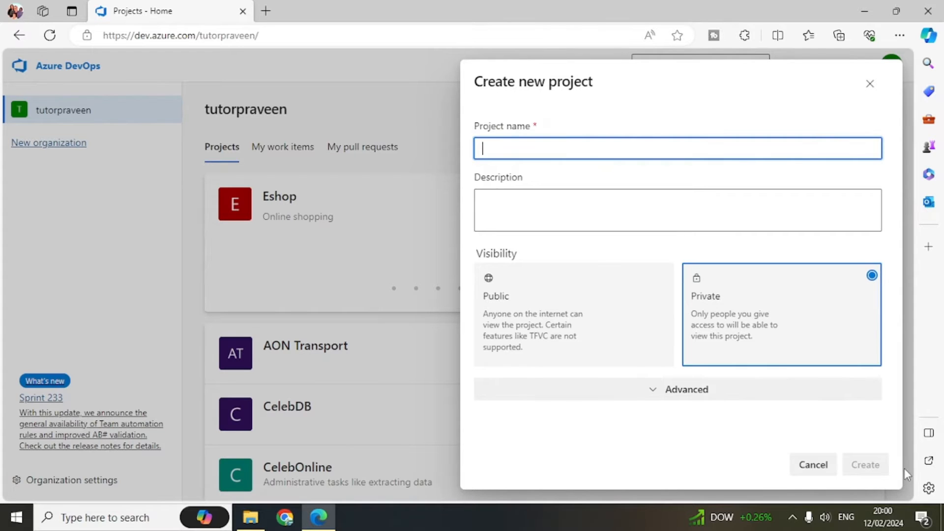
pyautogui.click(870, 84)
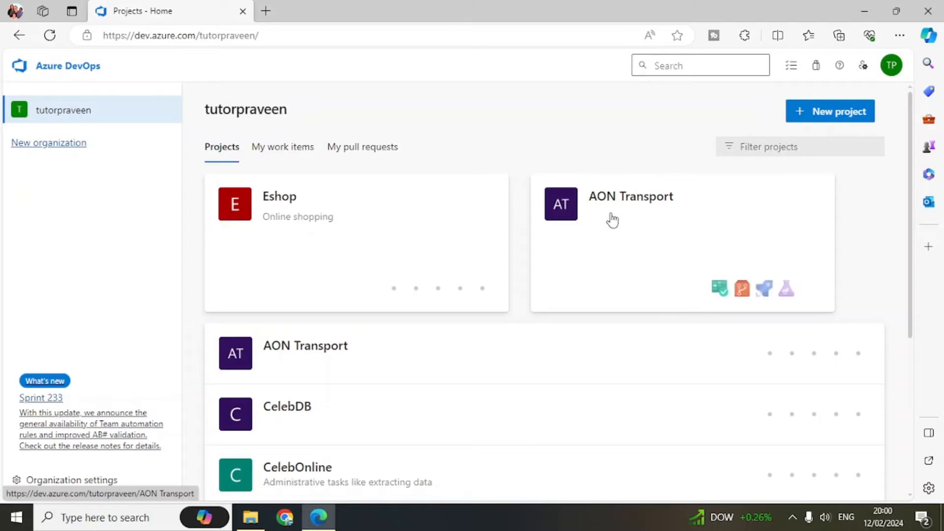
pyautogui.click(640, 213)
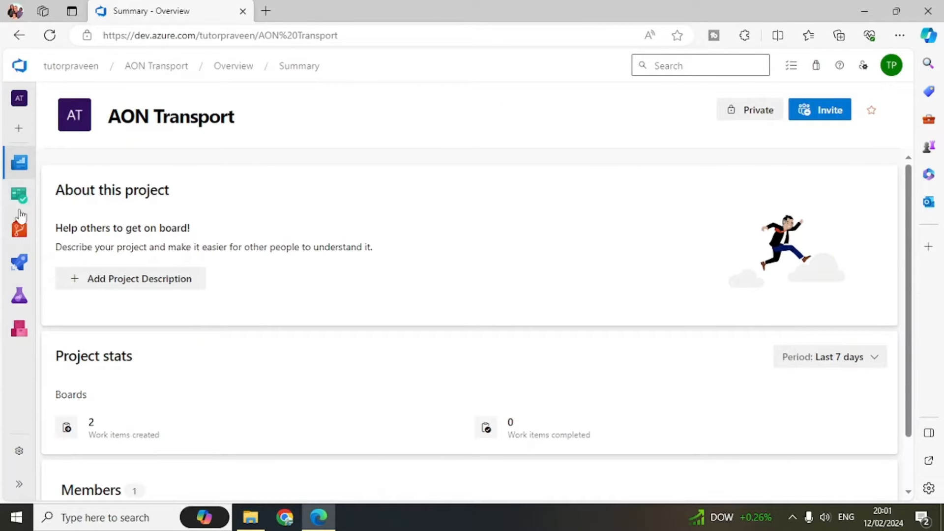
pyautogui.moveTo(16, 202)
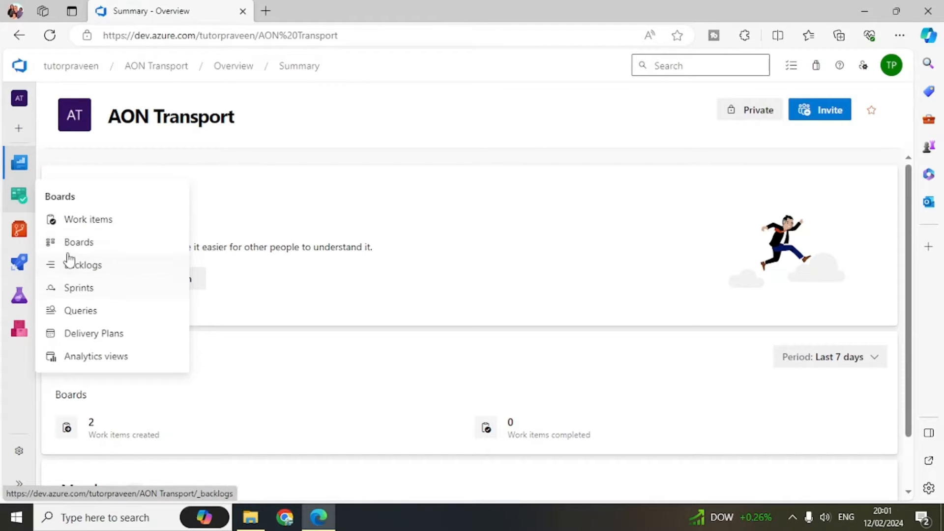
pyautogui.click(72, 269)
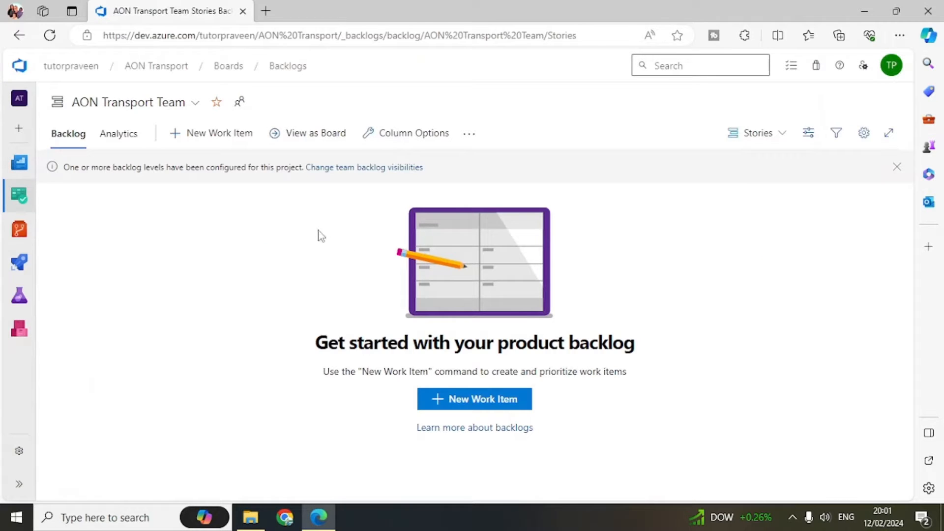
pyautogui.moveTo(24, 199)
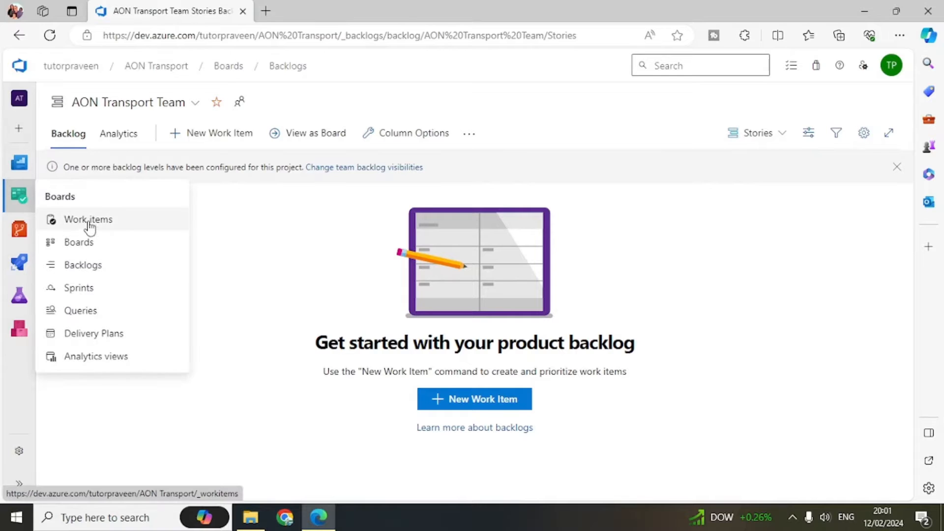
pyautogui.click(71, 265)
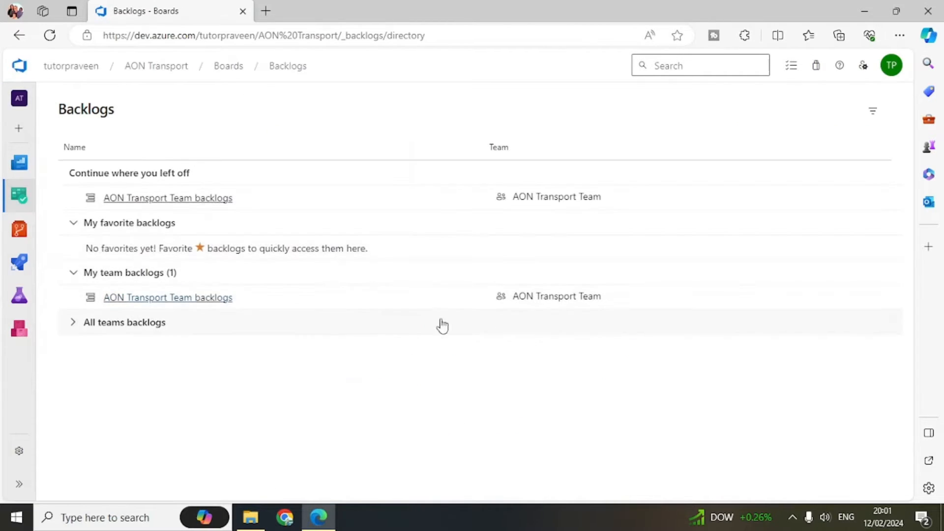
pyautogui.click(223, 298)
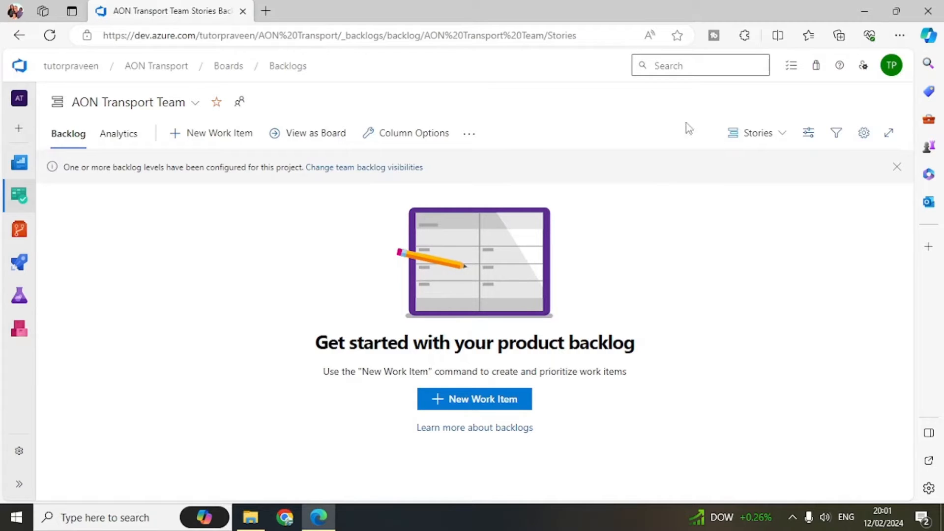
# Step: Examine which backlog levels the AON Transport Team backlog can be switched to
pyautogui.click(782, 138)
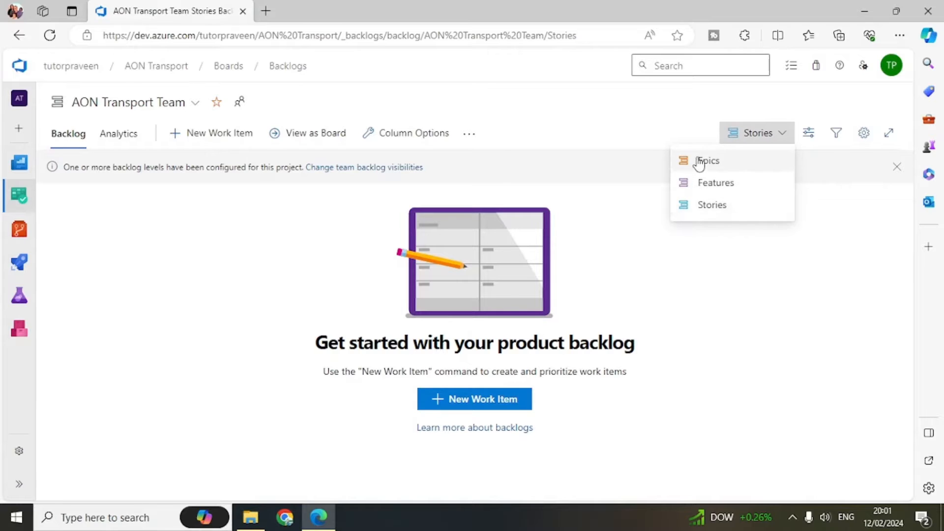
pyautogui.click(733, 290)
pyautogui.click(765, 143)
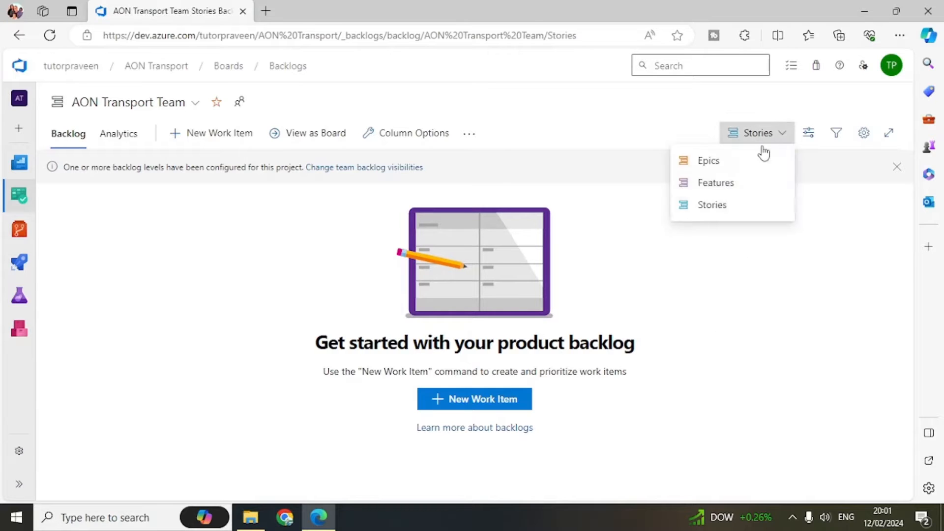
pyautogui.click(740, 255)
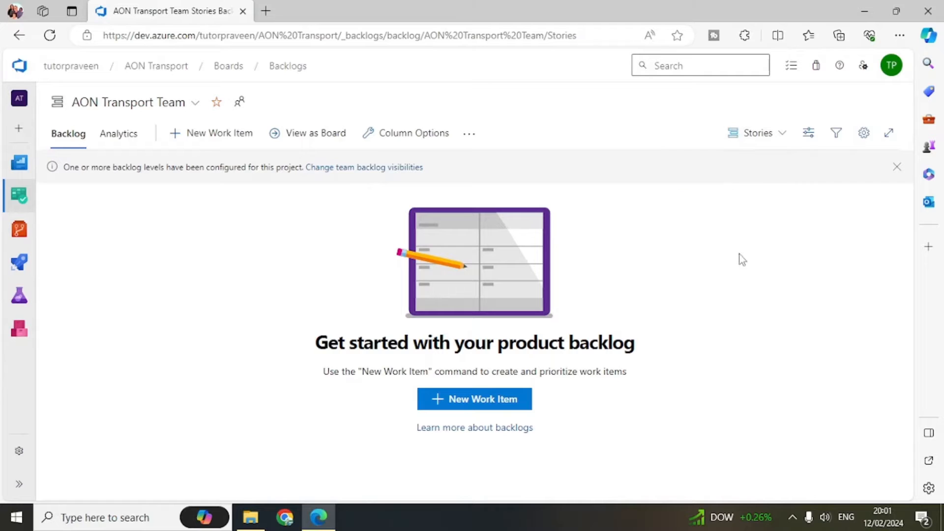
# Step: Try disabling and re-enabling the Epics navigation level in the team's backlog settings, and leave them without saving
pyautogui.click(865, 137)
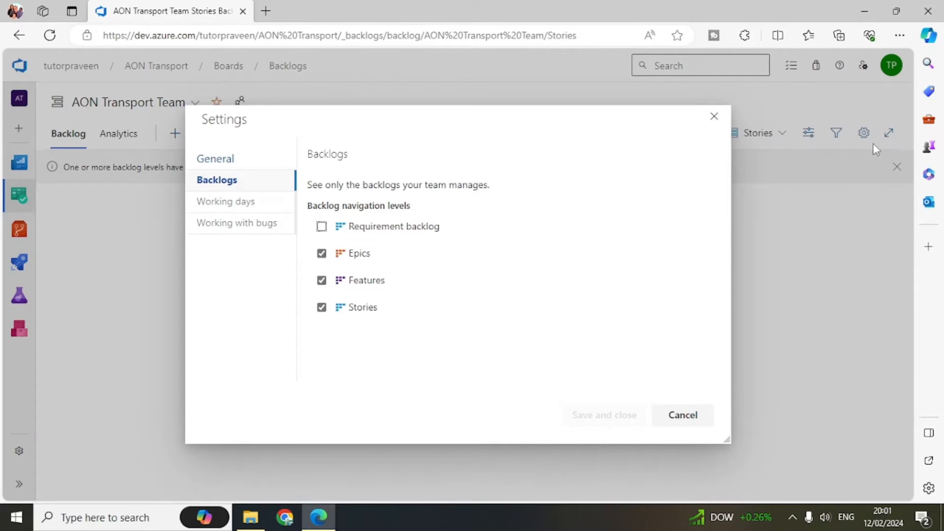
pyautogui.click(322, 255)
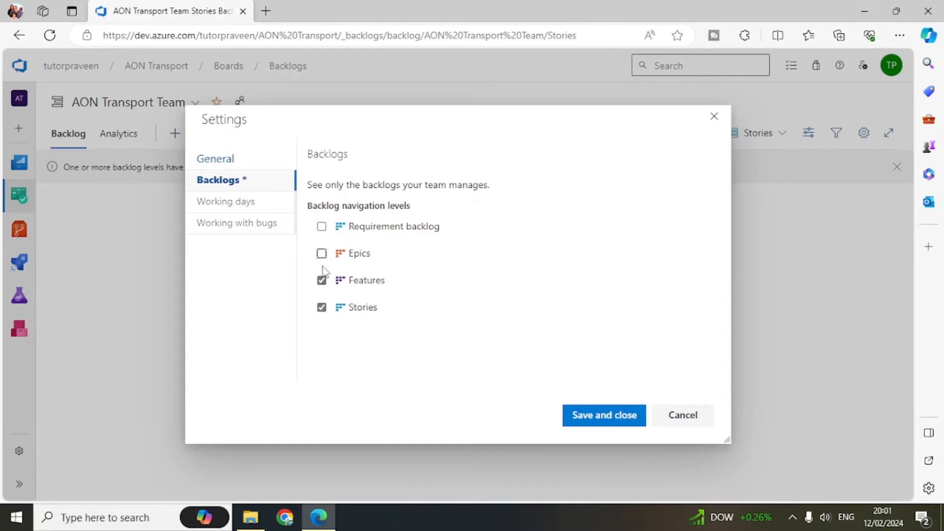
pyautogui.click(322, 254)
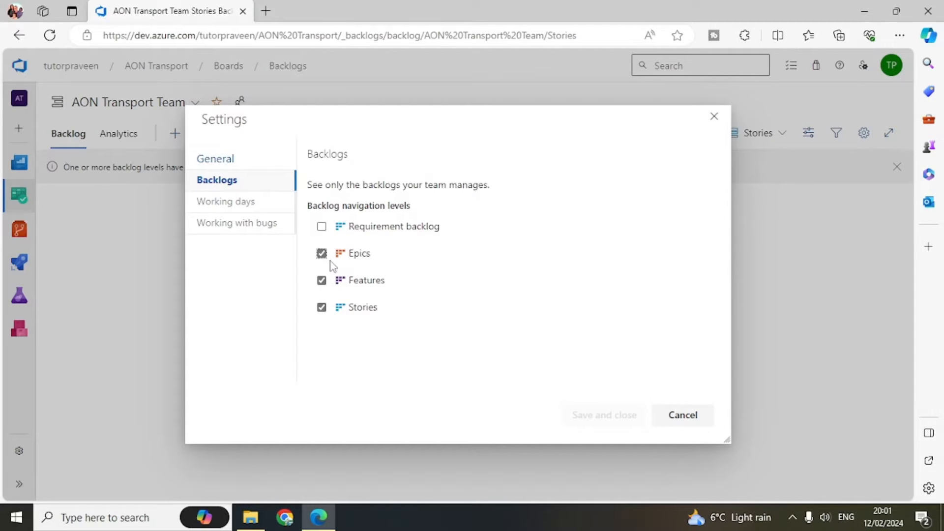
pyautogui.click(675, 422)
# Step: Review the Epics, Features and Stories choices for the backlog level once more, keeping Stories selected
pyautogui.click(780, 139)
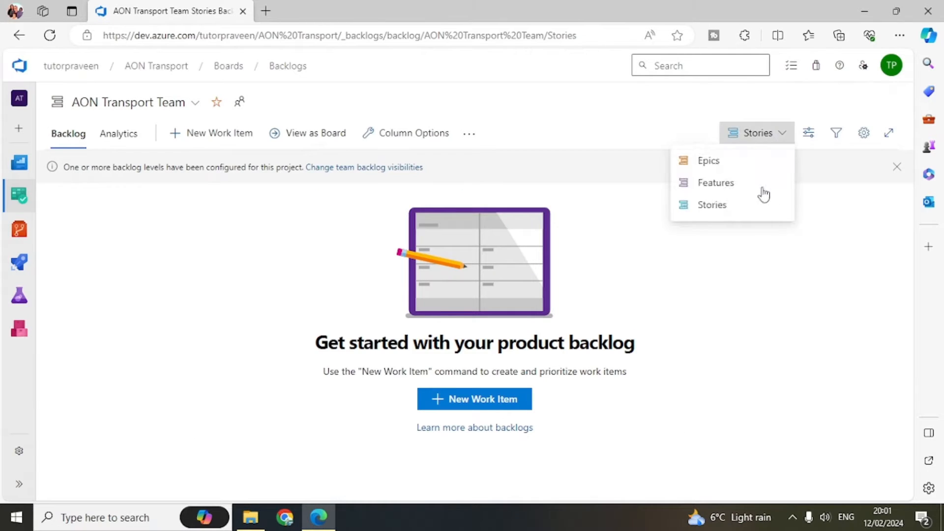
pyautogui.click(803, 301)
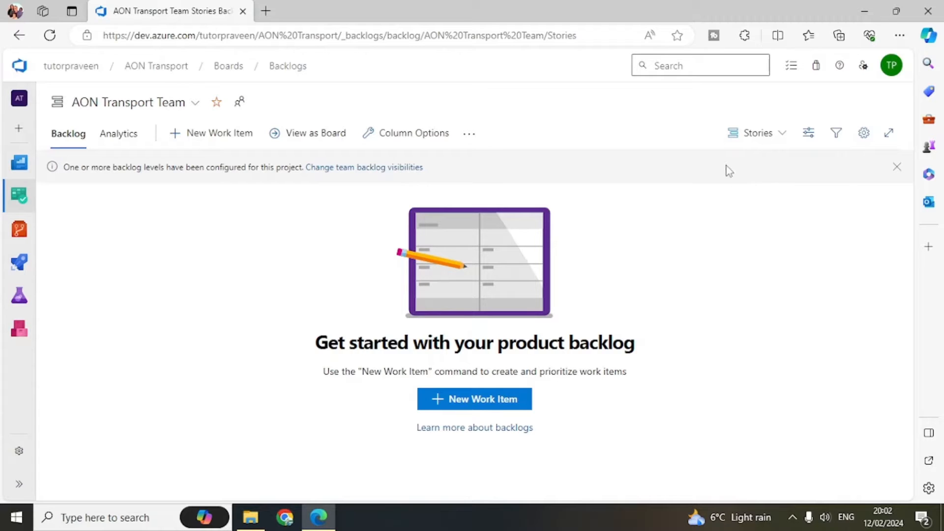
pyautogui.click(776, 137)
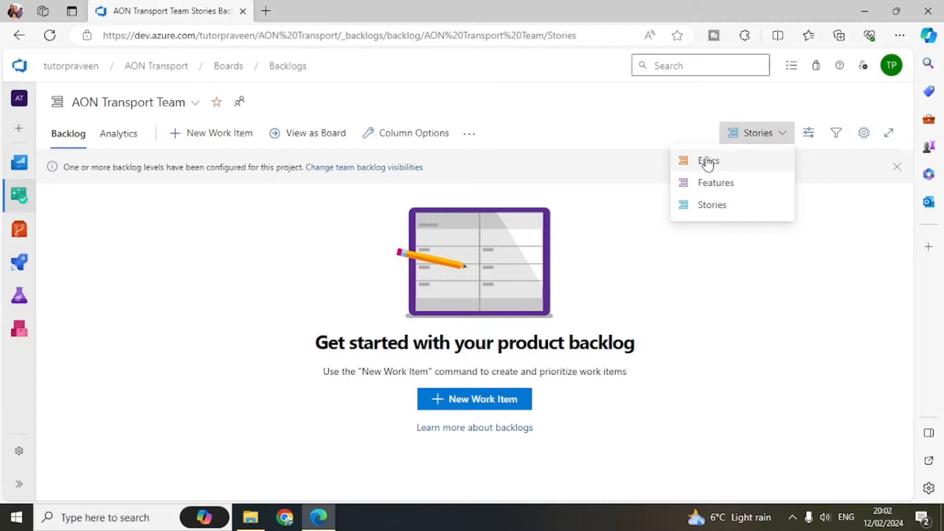
pyautogui.click(750, 266)
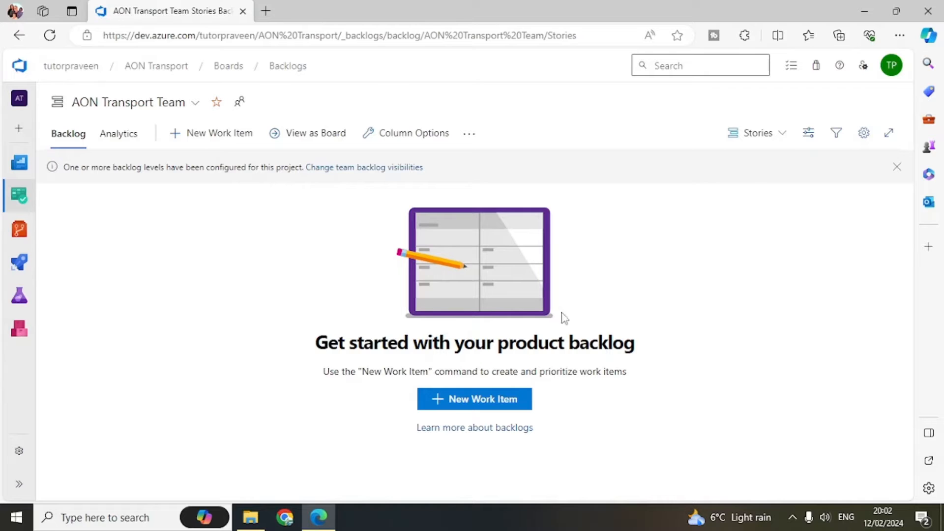
# Step: Compare the work item type offered for new items at the Stories and Features backlog levels, and return to Stories
pyautogui.click(431, 400)
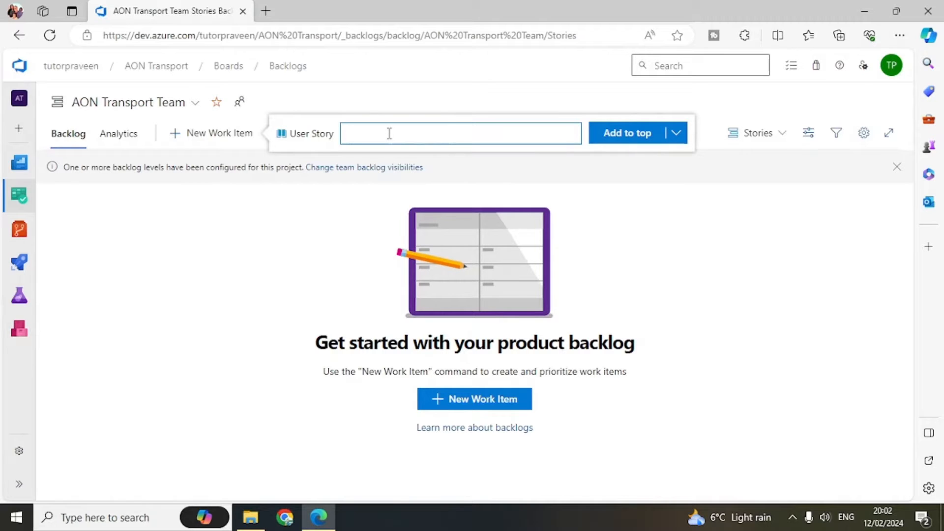
pyautogui.click(616, 230)
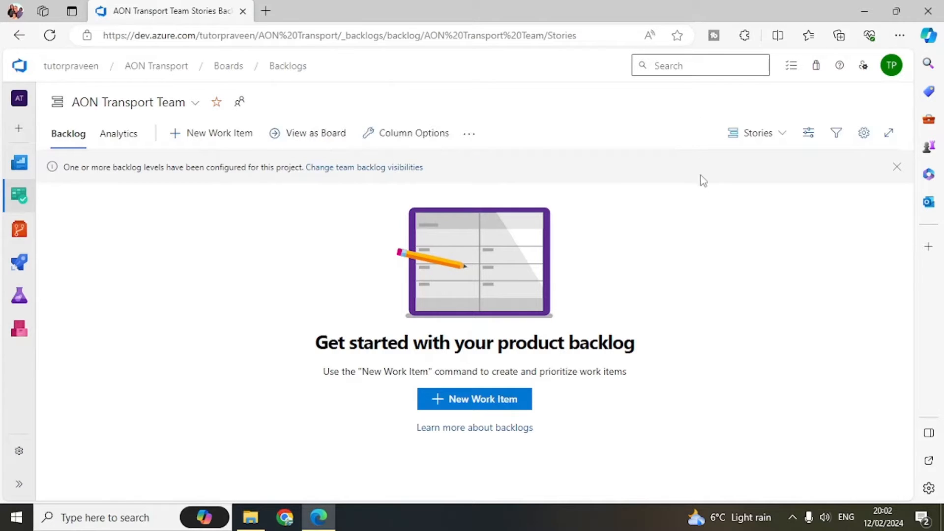
pyautogui.click(767, 133)
pyautogui.click(725, 180)
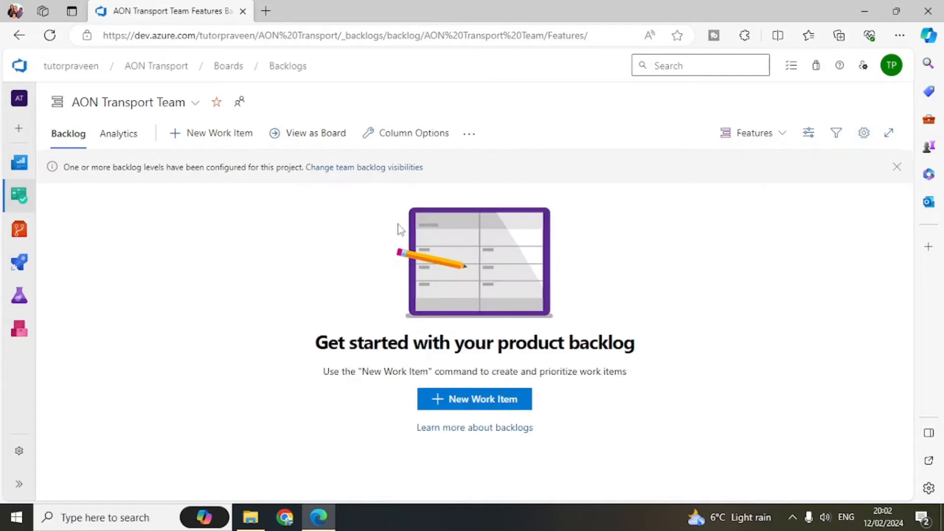
pyautogui.click(223, 137)
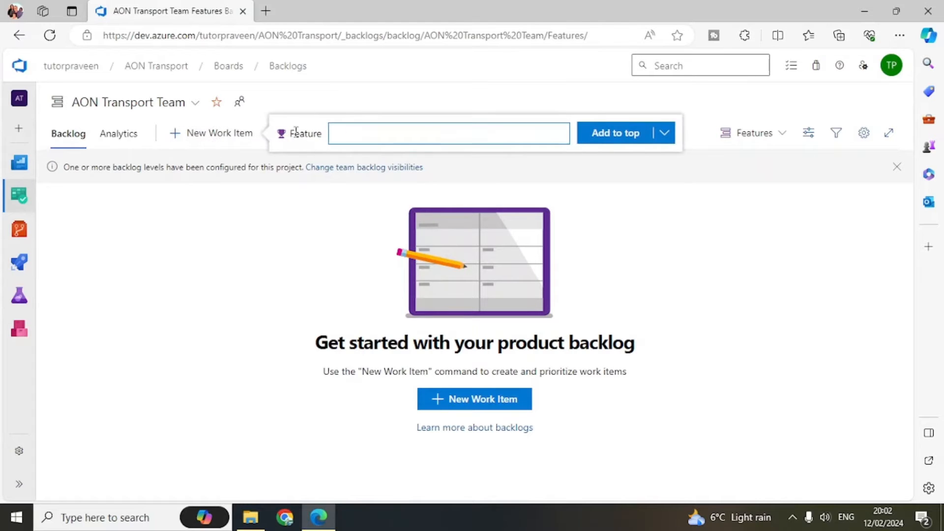
pyautogui.moveTo(284, 133); pyautogui.dragTo(320, 136)
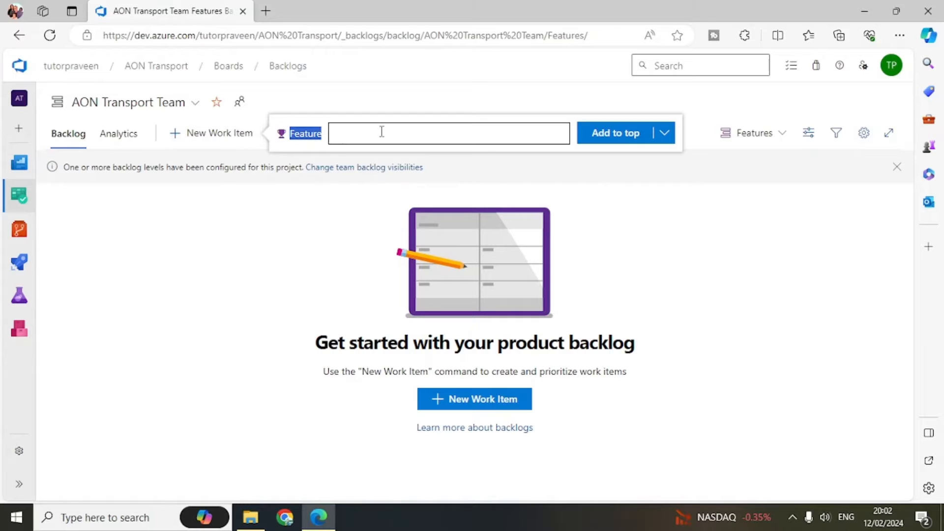
pyautogui.click(714, 226)
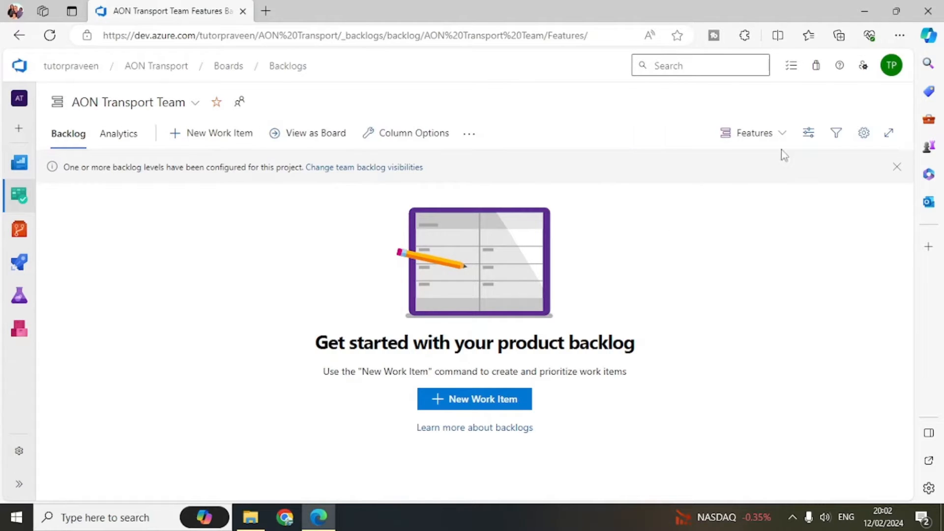
pyautogui.click(774, 133)
pyautogui.click(708, 206)
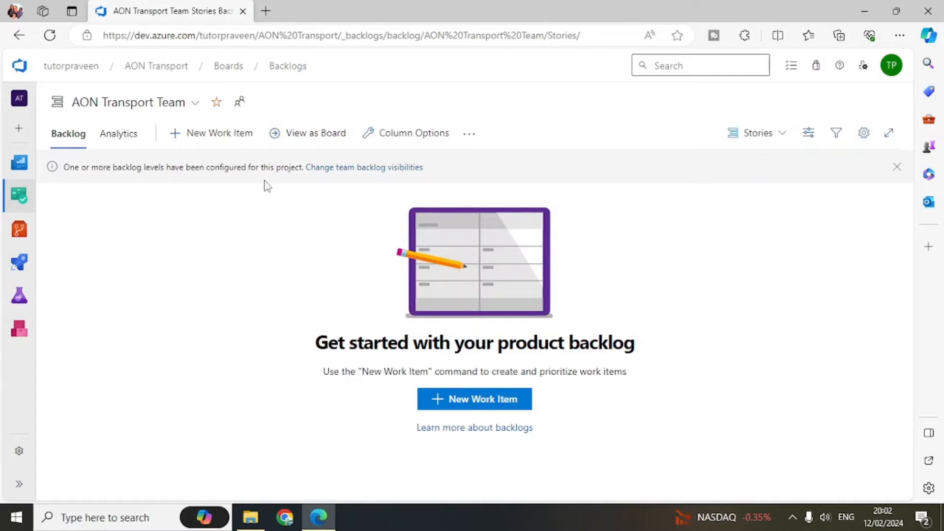
# Step: Add a user story titled "As an user I want to get locations of my vehicles" to the top of the backlog
pyautogui.click(203, 137)
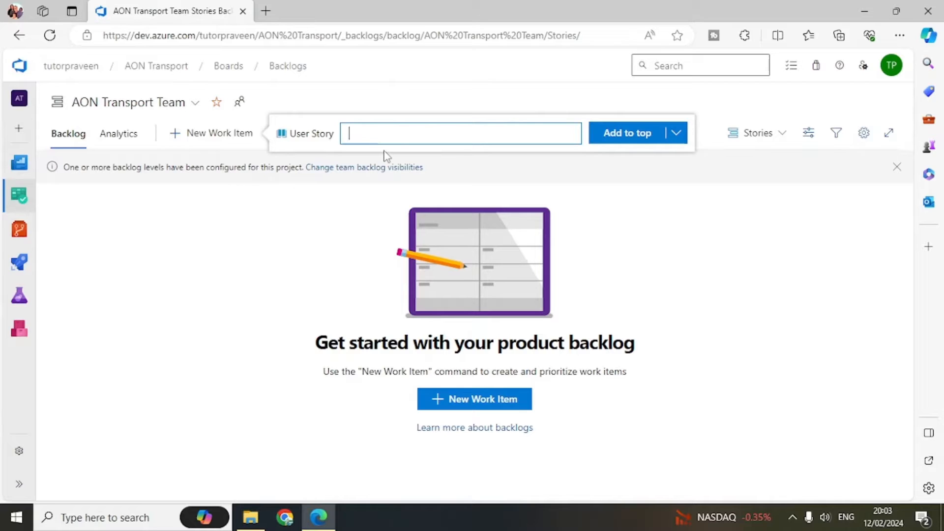
pyautogui.write('As an user')
pyautogui.write('I want to test')
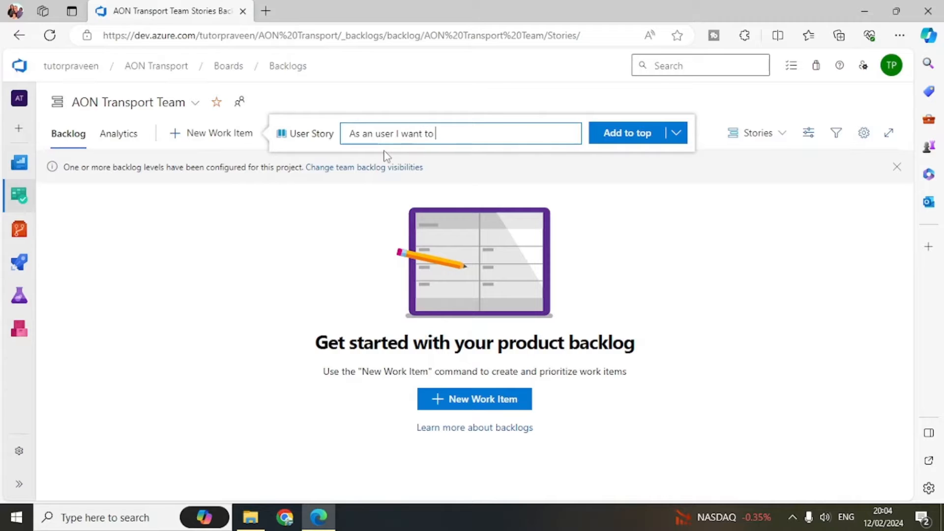
pyautogui.press('BackSpace')
pyautogui.press('BackSpace')
pyautogui.press('BackSpace')
pyautogui.write('get locations of')
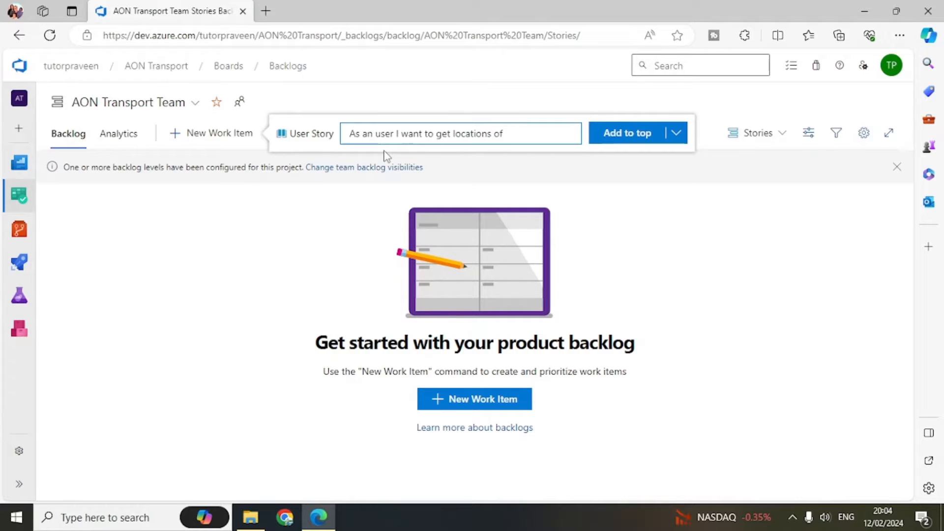
pyautogui.write(' my vehicles')
pyautogui.click(621, 135)
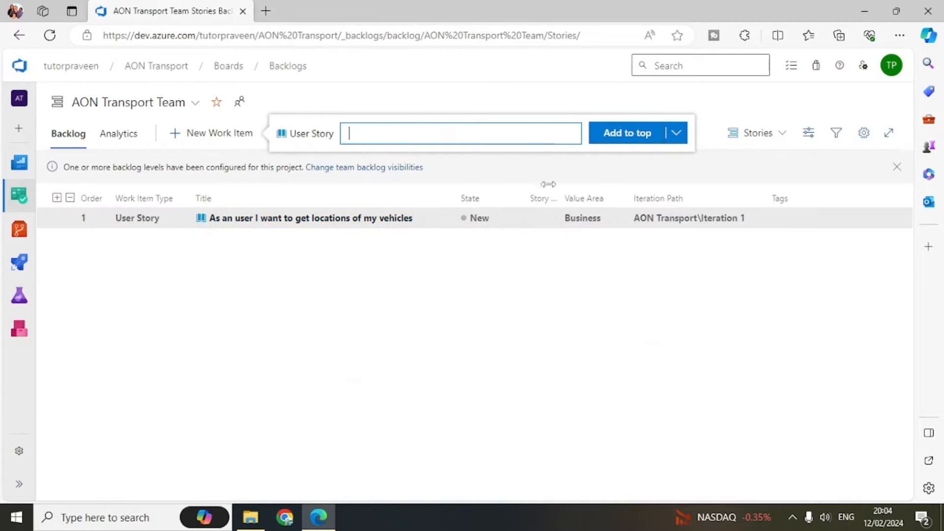
pyautogui.click(395, 298)
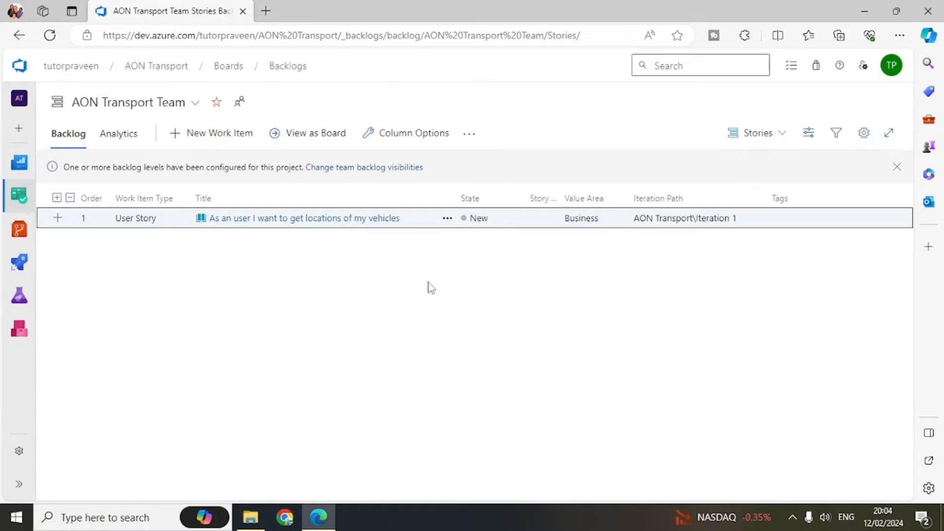
# Step: Open the vehicle locations user story and extend its title with "so that I can track them in real time"
pyautogui.click(330, 220)
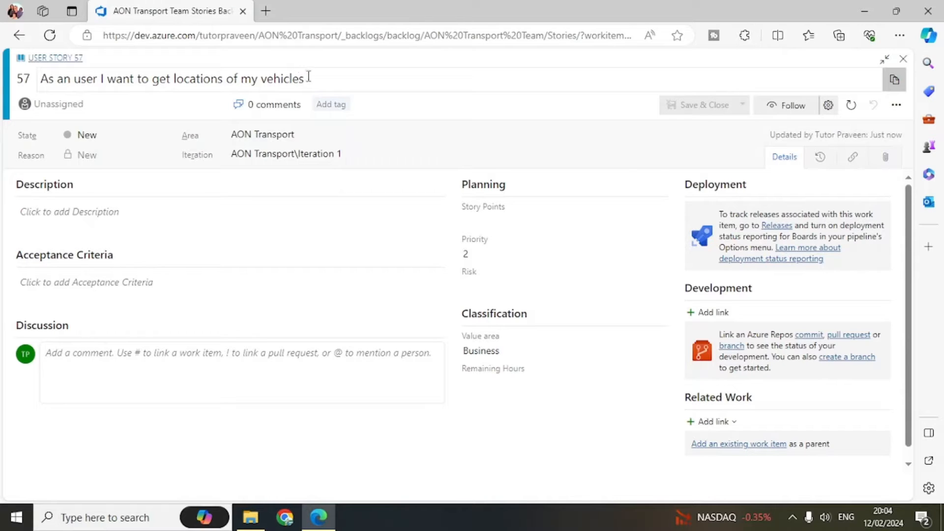
pyautogui.click(519, 80)
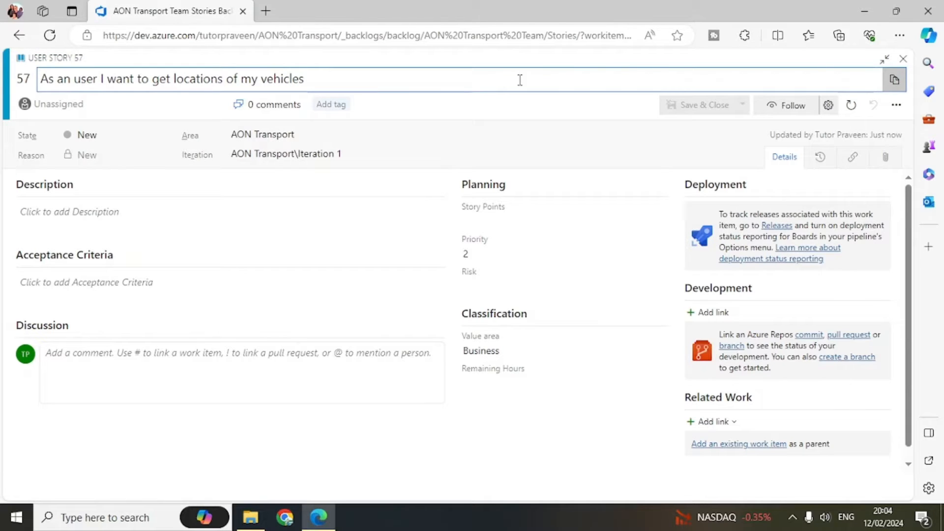
pyautogui.write('s')
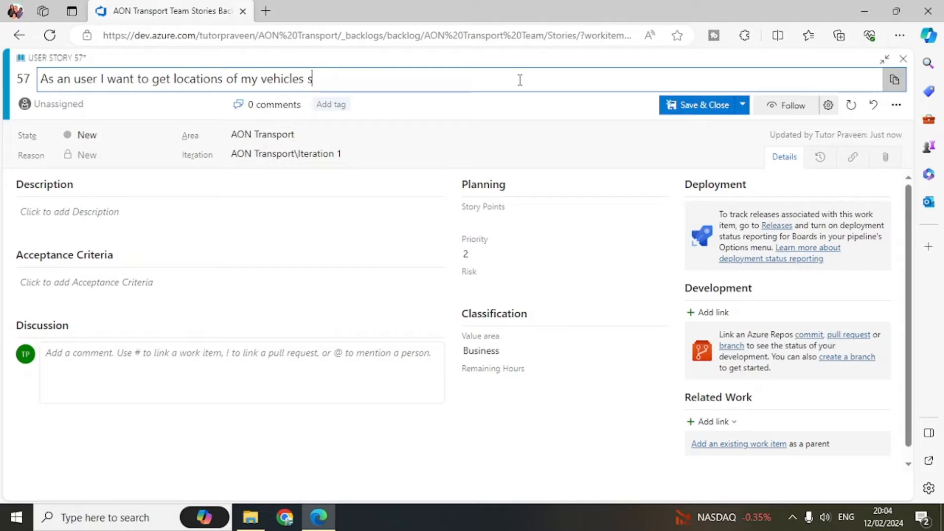
pyautogui.write('o that ')
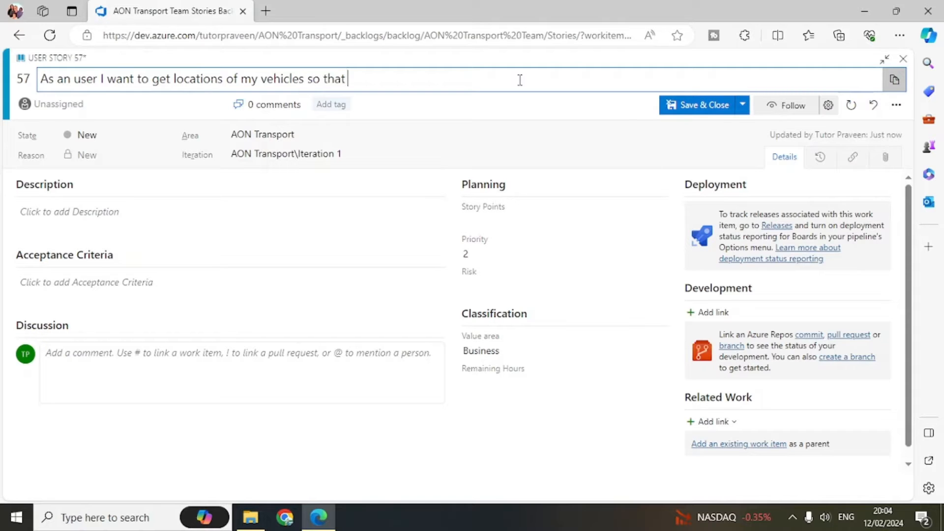
pyautogui.write('I ')
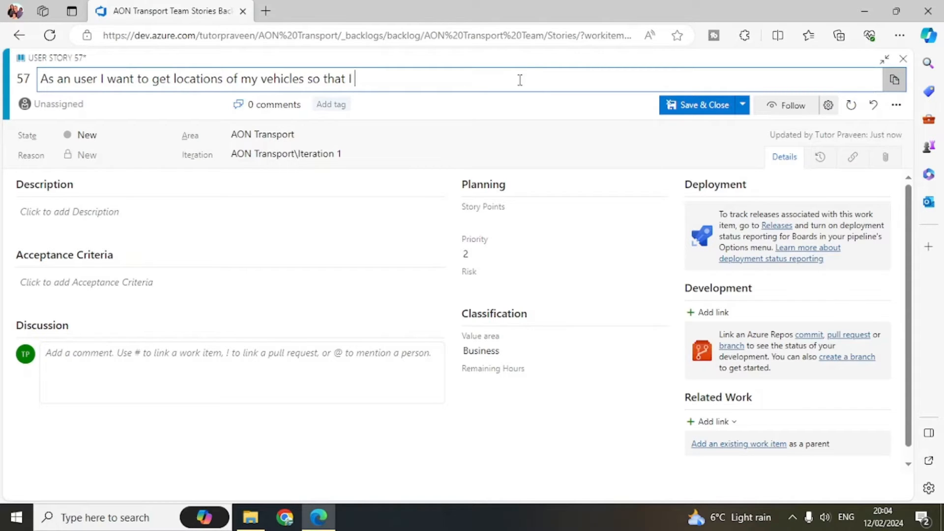
pyautogui.write('can track them real time')
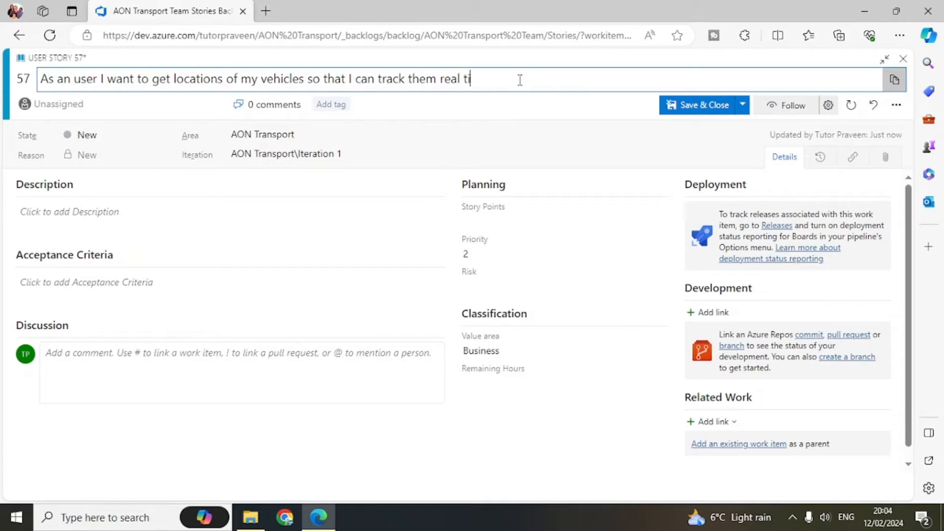
pyautogui.hotkey('ctrl', 'Left')
pyautogui.hotkey('ctrl', 'Left')
pyautogui.write('in')
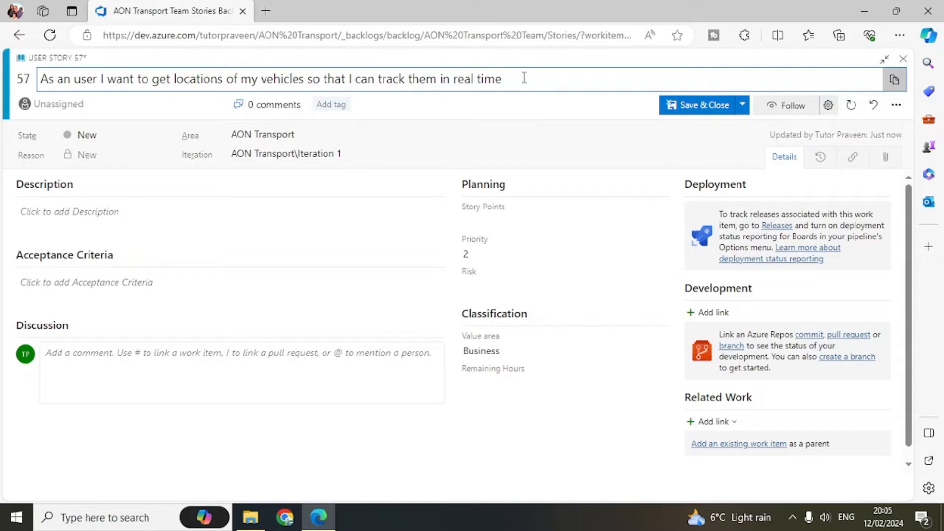
pyautogui.moveTo(523, 78); pyautogui.dragTo(7, 61)
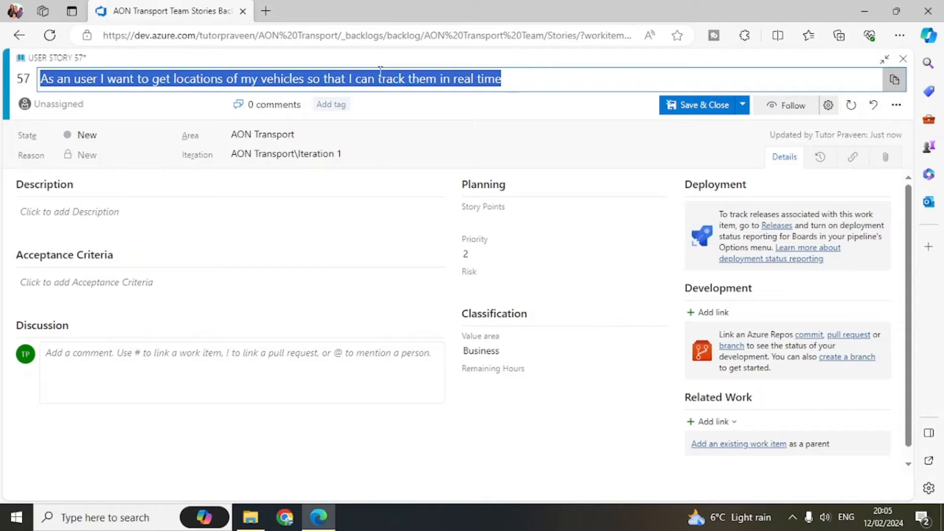
pyautogui.click(321, 80)
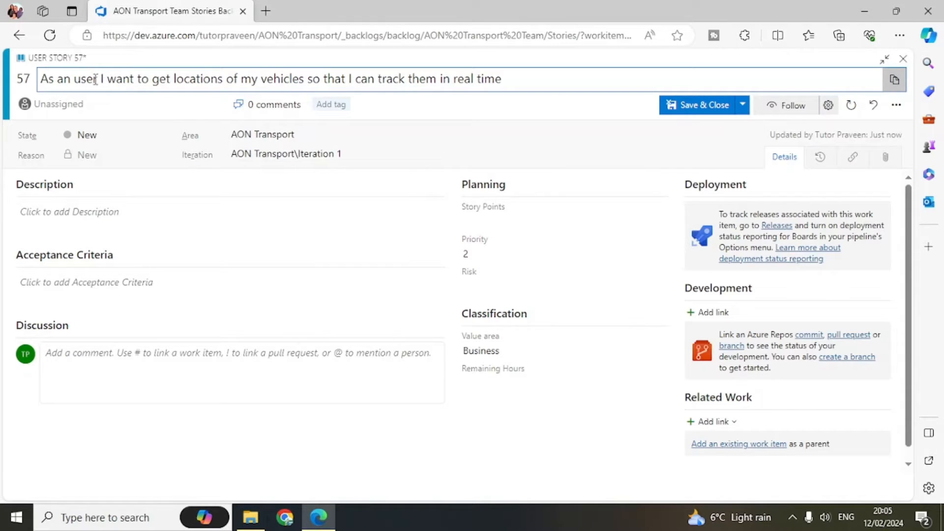
pyautogui.moveTo(98, 78); pyautogui.dragTo(304, 82)
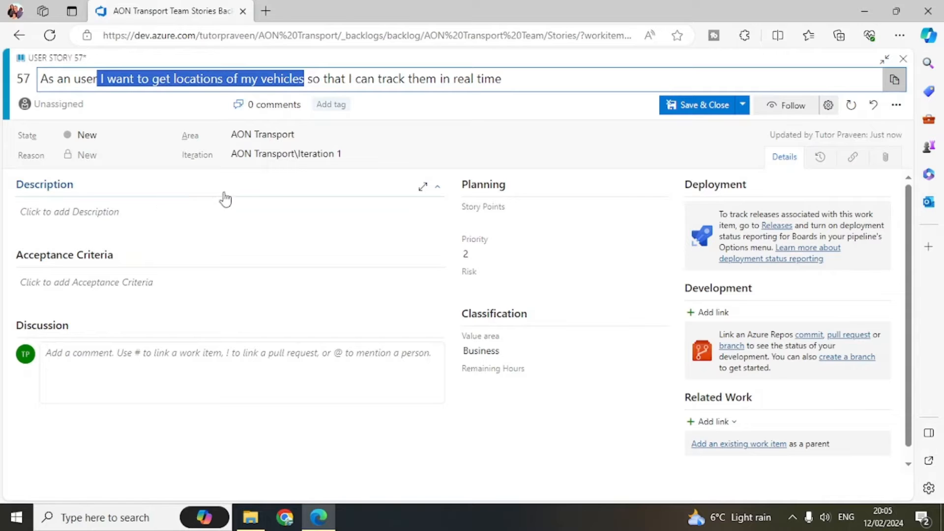
# Step: Copy the phrase "I want to get locations of my vehicles" from the story title into the description
pyautogui.click(71, 215)
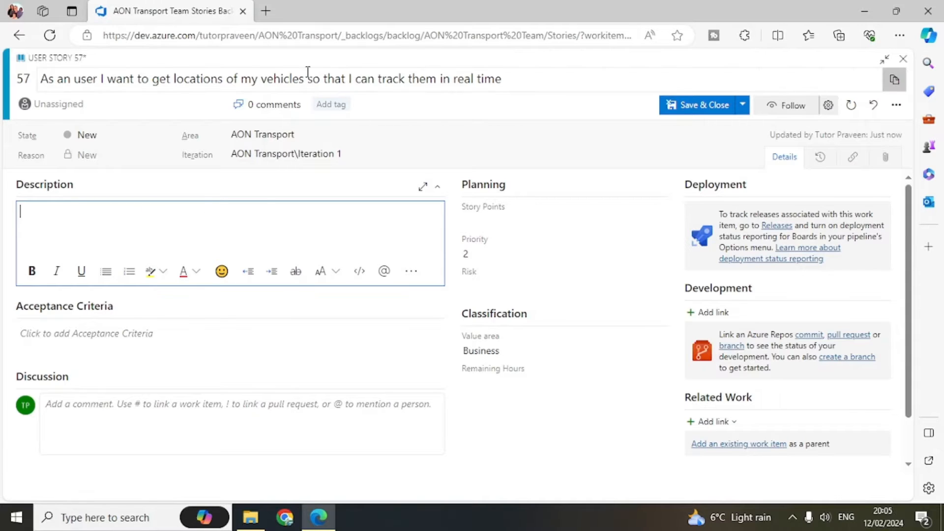
pyautogui.moveTo(305, 78); pyautogui.dragTo(101, 78)
pyautogui.hotkey('ctrl', 'c')
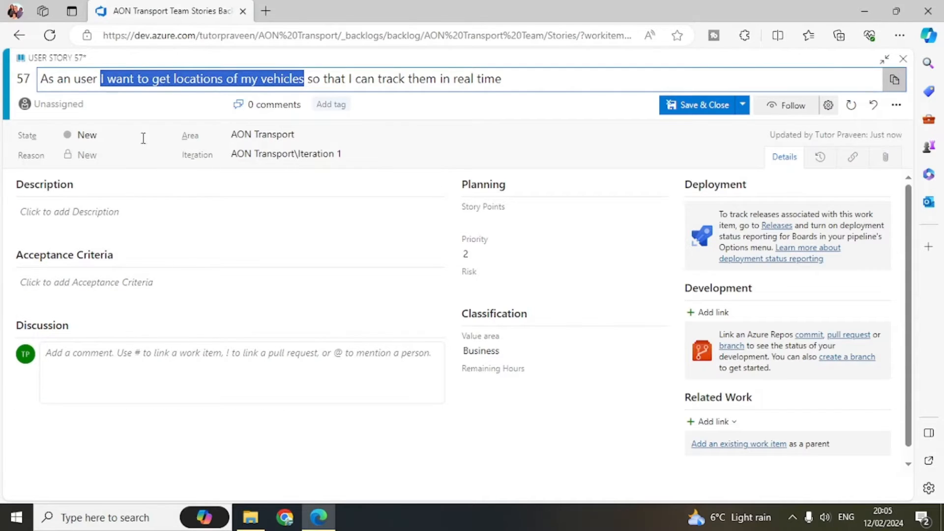
pyautogui.click(120, 219)
pyautogui.hotkey('ctrl', 'v')
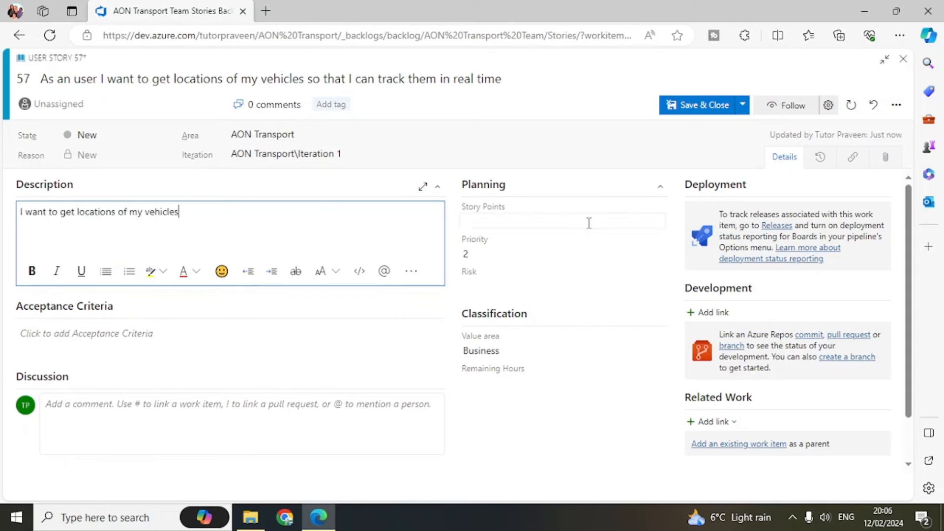
# Step: Complete the description with "so that I can view the Vehicle number, the nearest city, the geo code." and add blank lines below
pyautogui.write('so that I can view the Vehicle number')
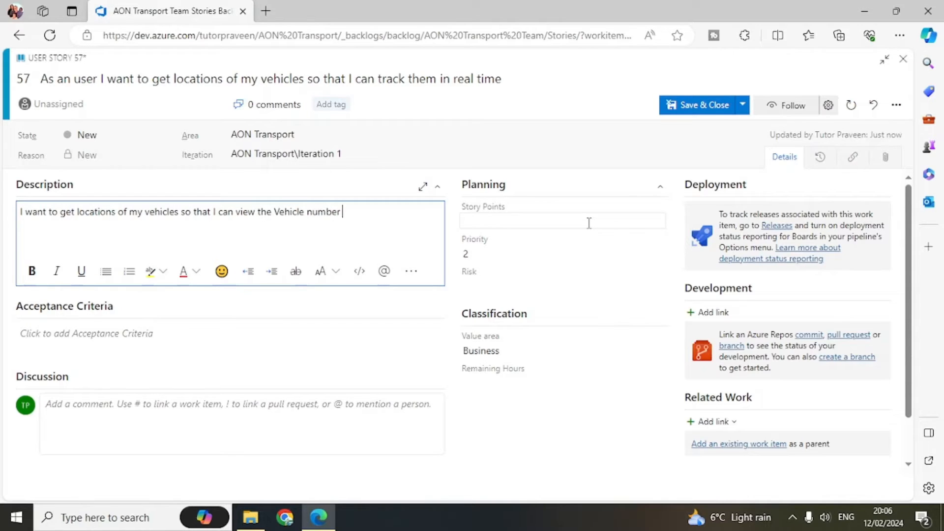
pyautogui.press('BackSpace')
pyautogui.write(', the nearest city, the ge')
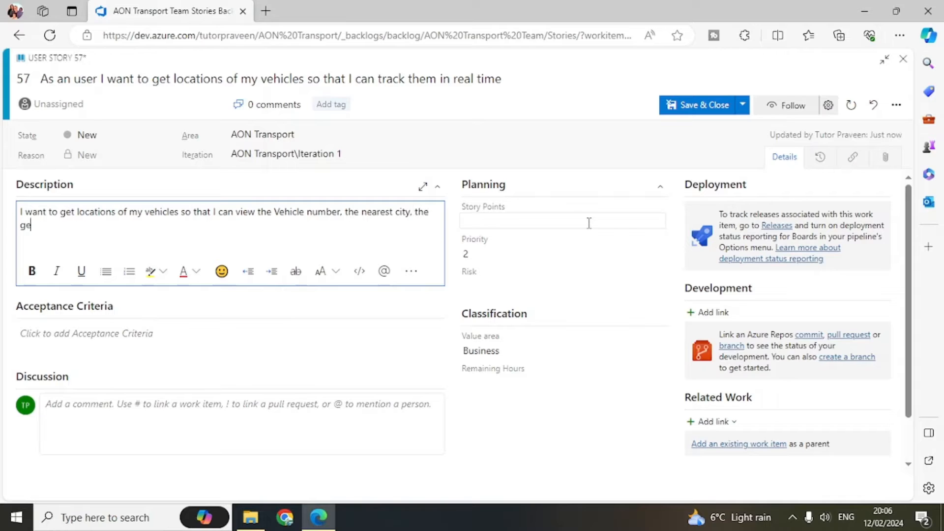
pyautogui.write('o code.')
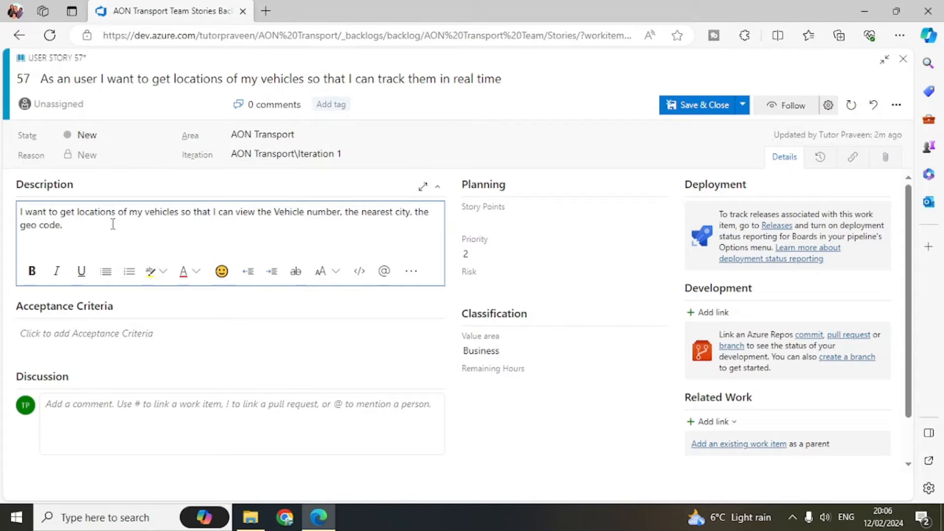
pyautogui.moveTo(76, 223); pyautogui.dragTo(8, 212)
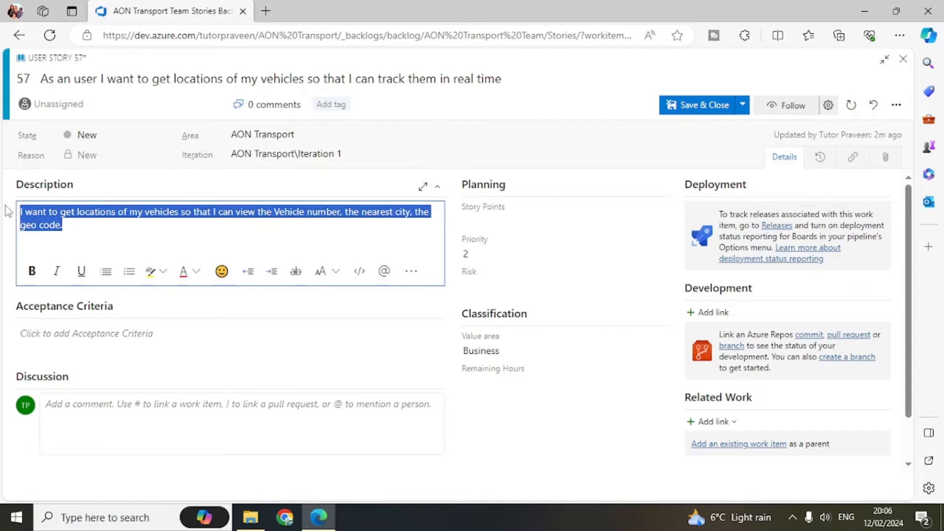
pyautogui.click(98, 241)
pyautogui.press('Return')
pyautogui.press('Return')
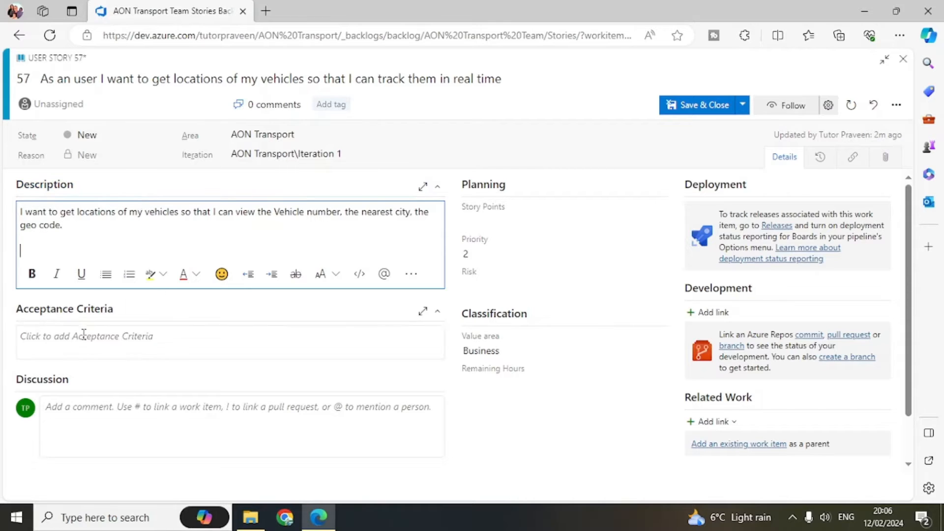
# Step: Enter "It should give me the geo location" as the first line of the story's acceptance criteria
pyautogui.click(68, 332)
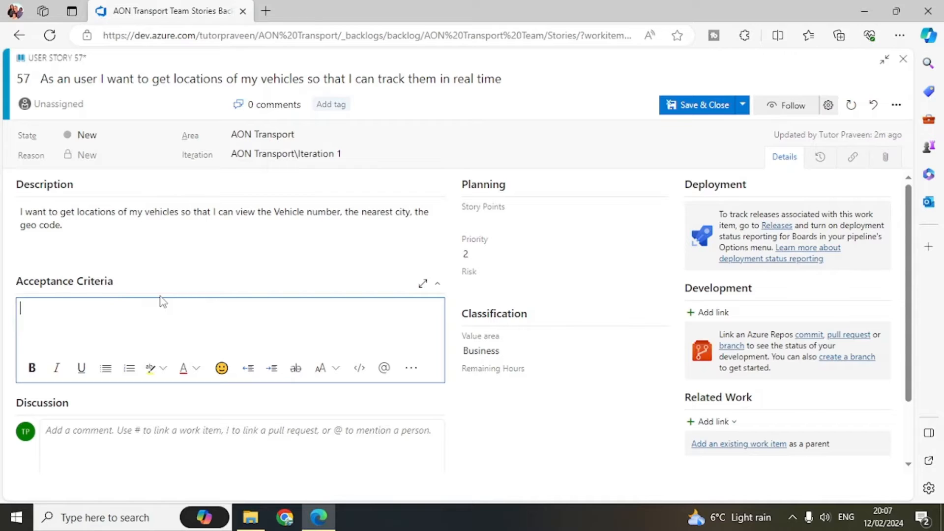
pyautogui.write('It should gve')
pyautogui.press('BackSpace')
pyautogui.press('BackSpace')
pyautogui.write('ive me the')
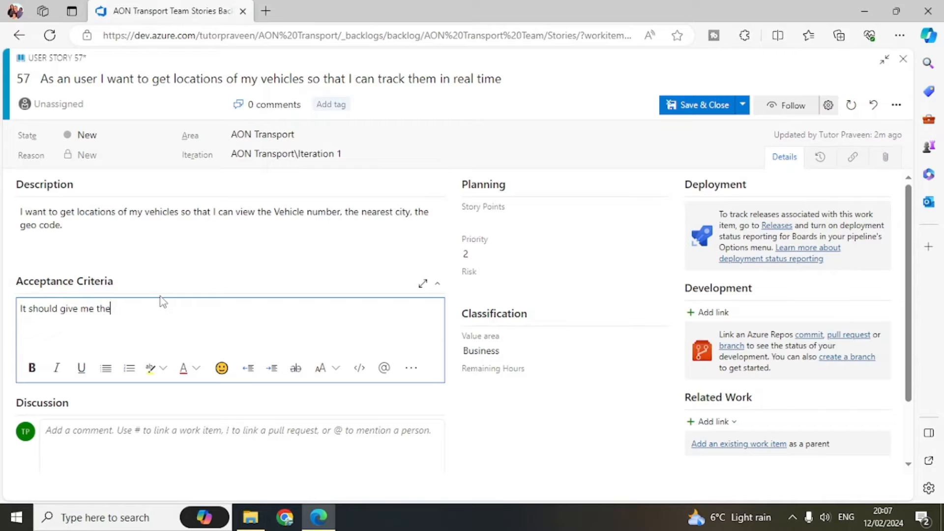
pyautogui.write(' con')
pyautogui.press('BackSpace')
pyautogui.press('BackSpace')
pyautogui.press('BackSpace')
pyautogui.write('geo location')
# Step: Add "The nearest city name and country name" as the second acceptance criteria line
pyautogui.press('Return')
pyautogui.write('The nearest cit')
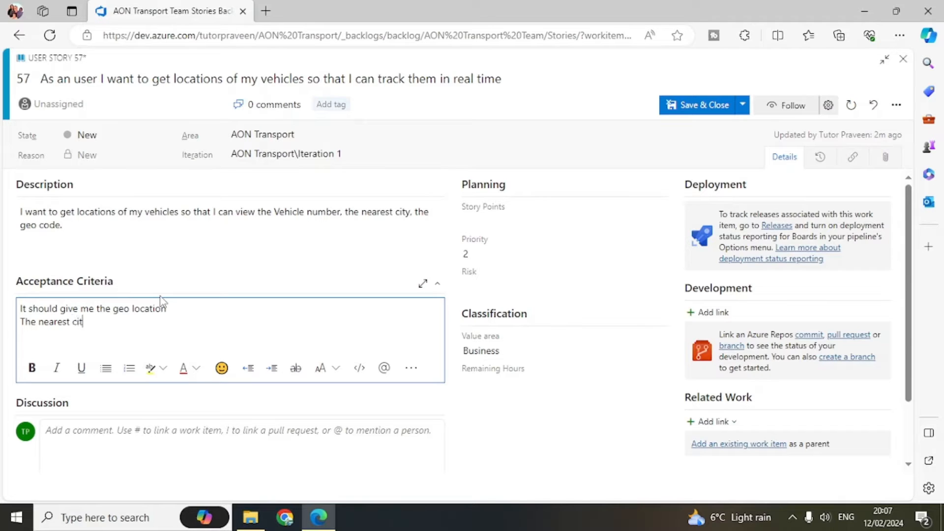
pyautogui.write('y ')
pyautogui.write('name')
pyautogui.write(',')
pyautogui.press('BackSpace')
pyautogui.press('BackSpace')
pyautogui.write('and con')
pyautogui.press('BackSpace')
pyautogui.write('ountry')
pyautogui.press('Right')
pyautogui.press('Right')
pyautogui.press('Right')
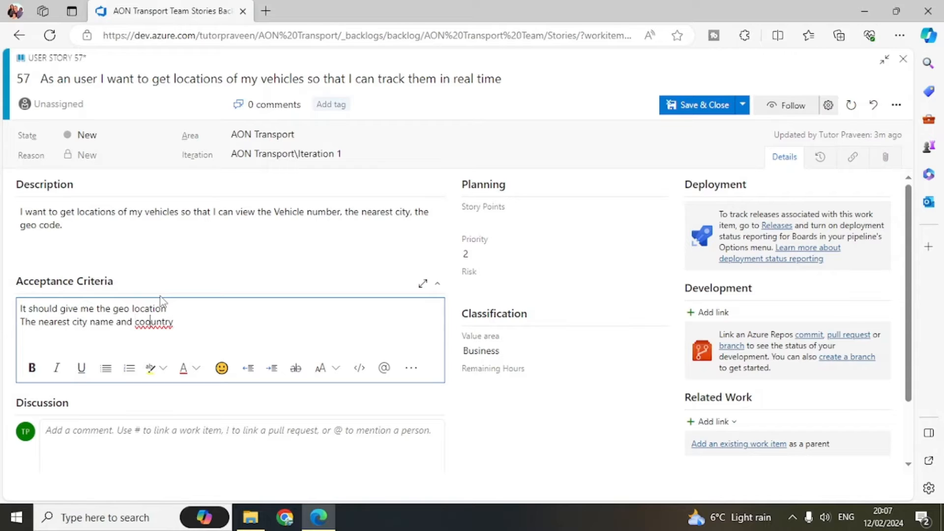
pyautogui.press('BackSpace')
pyautogui.write('name')
# Step: Add "Vehicle numbers" as the third acceptance criteria line, correcting its spelling
pyautogui.press('Return')
pyautogui.write('Venhicle numbers')
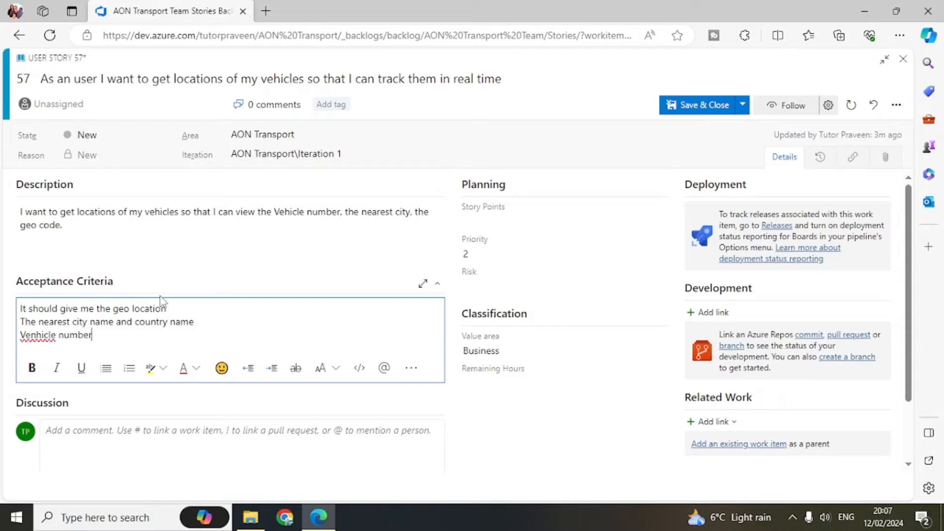
pyautogui.press('Down')
pyautogui.press('Home')
pyautogui.press('Right')
pyautogui.press('Right')
pyautogui.press('Delete')
pyautogui.press('Home')
pyautogui.press('Up')
pyautogui.press('Up')
pyautogui.click(88, 230)
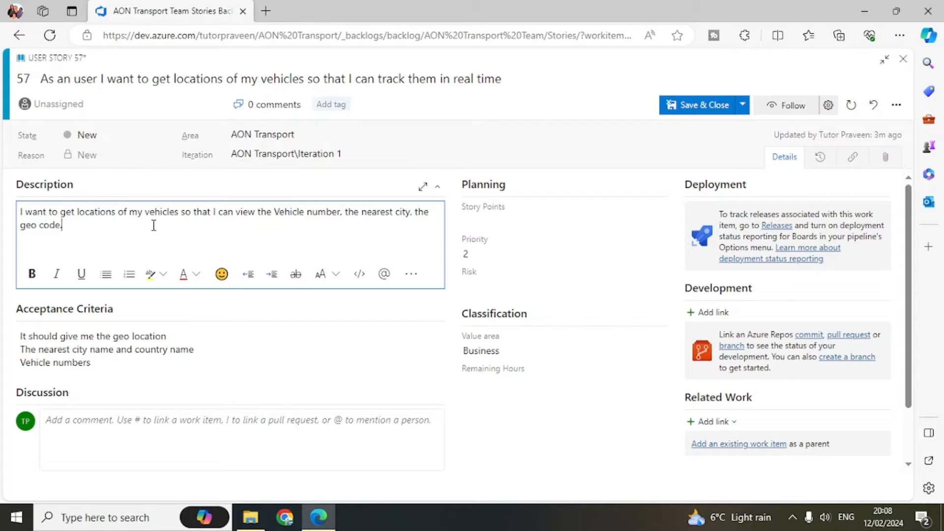
pyautogui.click(96, 362)
pyautogui.moveTo(94, 365); pyautogui.dragTo(2, 309)
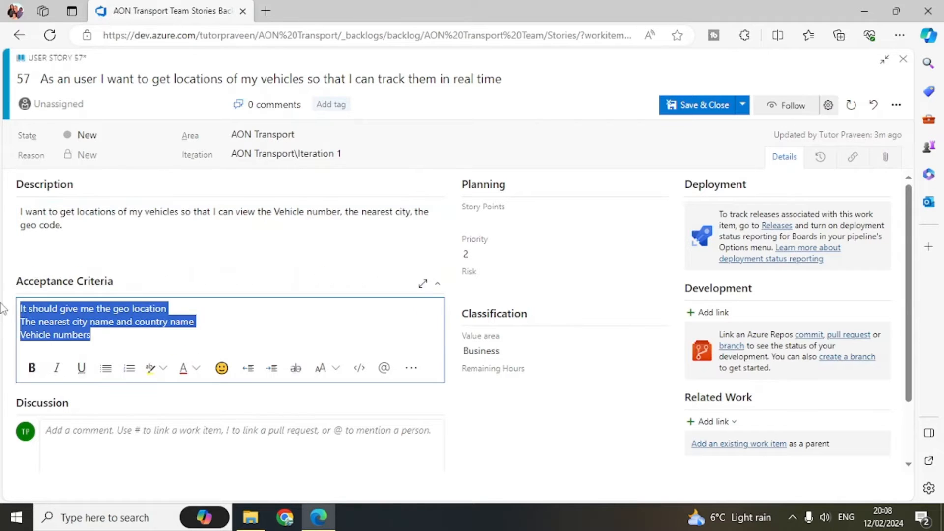
pyautogui.click(241, 316)
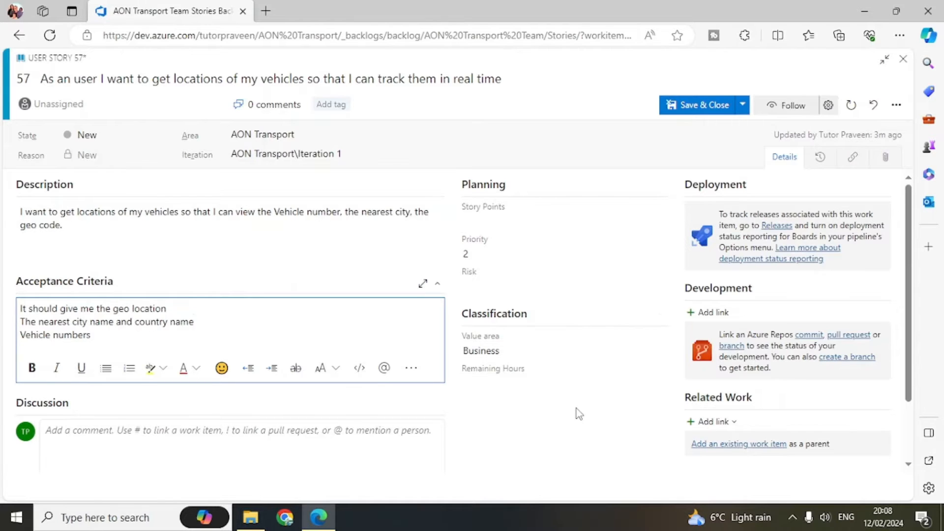
# Step: Save the user story while keeping its form open
pyautogui.scroll(-1, 576, 410)
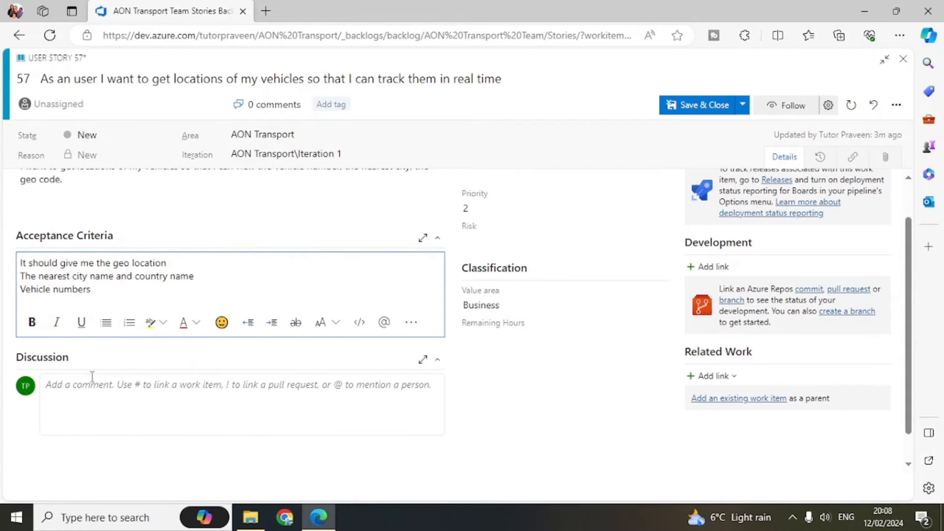
pyautogui.click(743, 105)
pyautogui.click(692, 124)
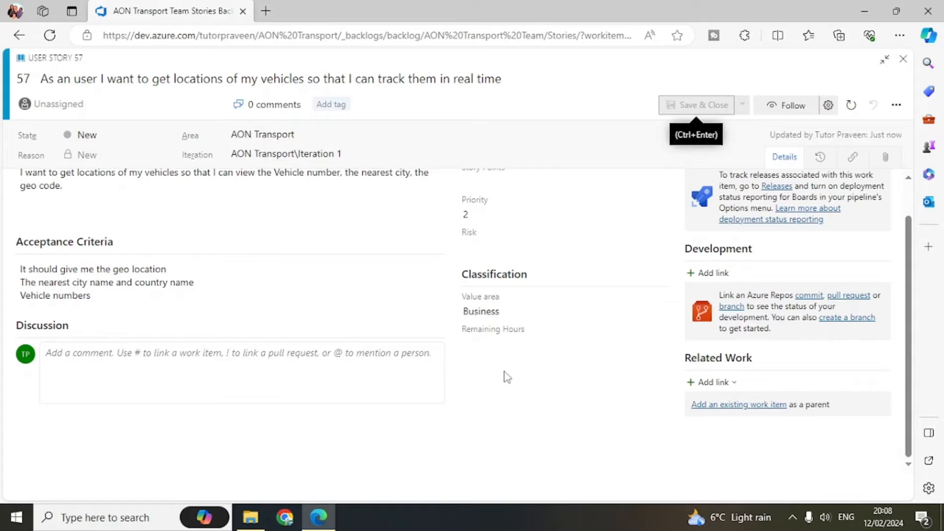
# Step: Post a discussion comment mentioning the developer user's account, with the text "- Please do not add zip code. I only need the names."
pyautogui.click(72, 352)
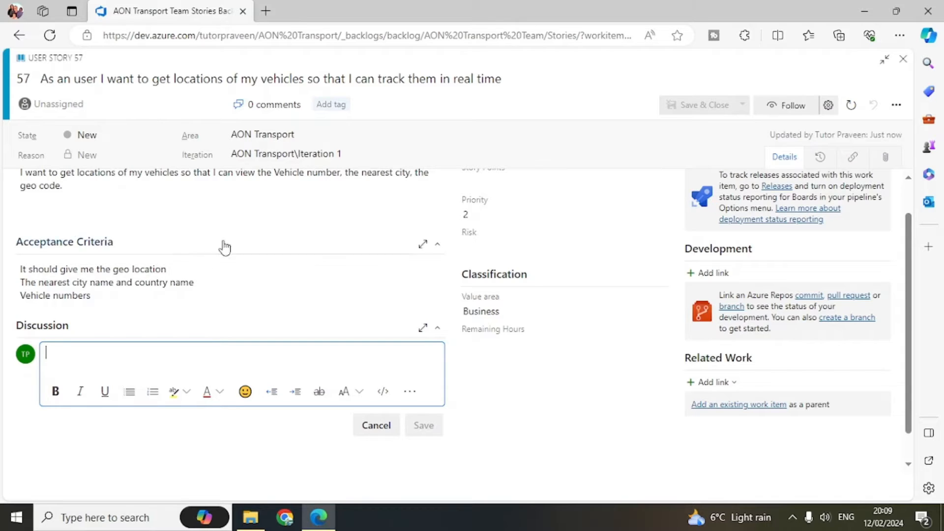
pyautogui.scroll(1, 266, 247)
pyautogui.scroll(-2, 131, 234)
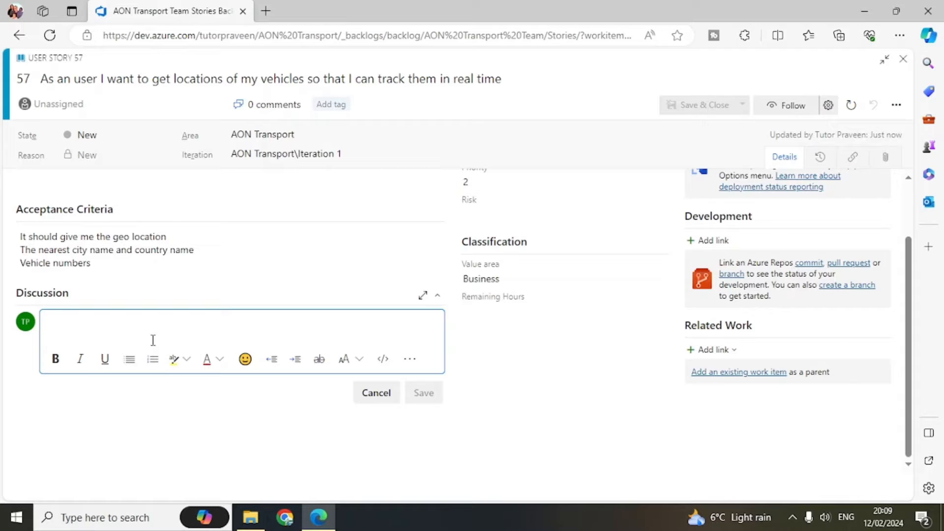
pyautogui.write('@')
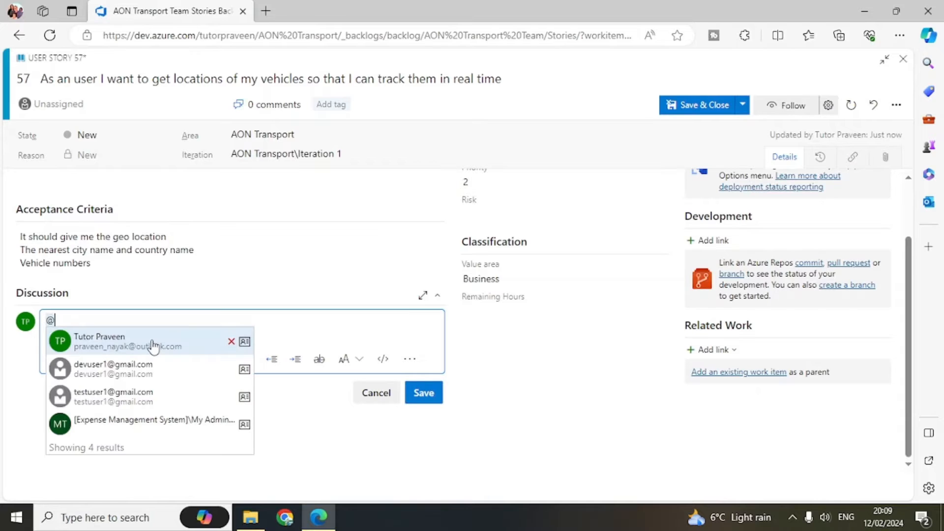
pyautogui.click(139, 373)
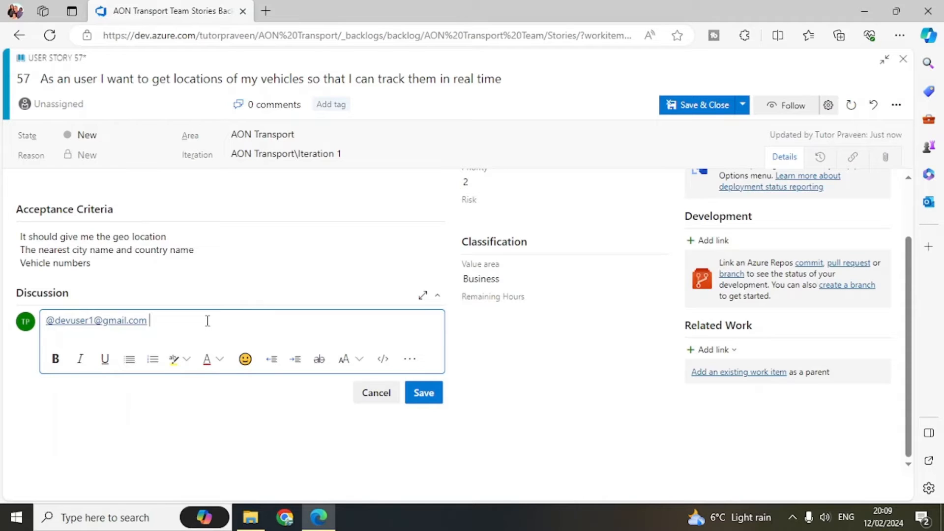
pyautogui.hotkey('ctrl', 'Left')
pyautogui.write('- Please do not')
pyautogui.scroll(1, 597, 372)
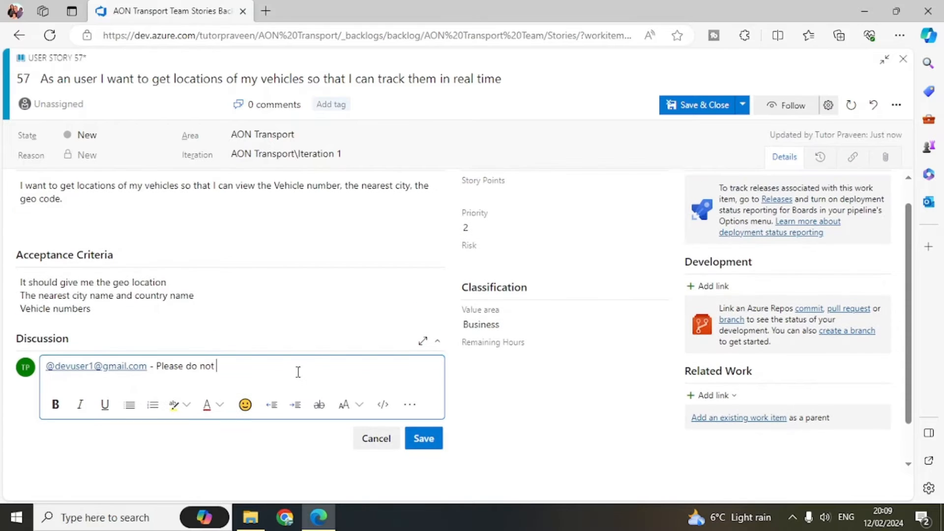
pyautogui.write('add zip code. I only need the names.')
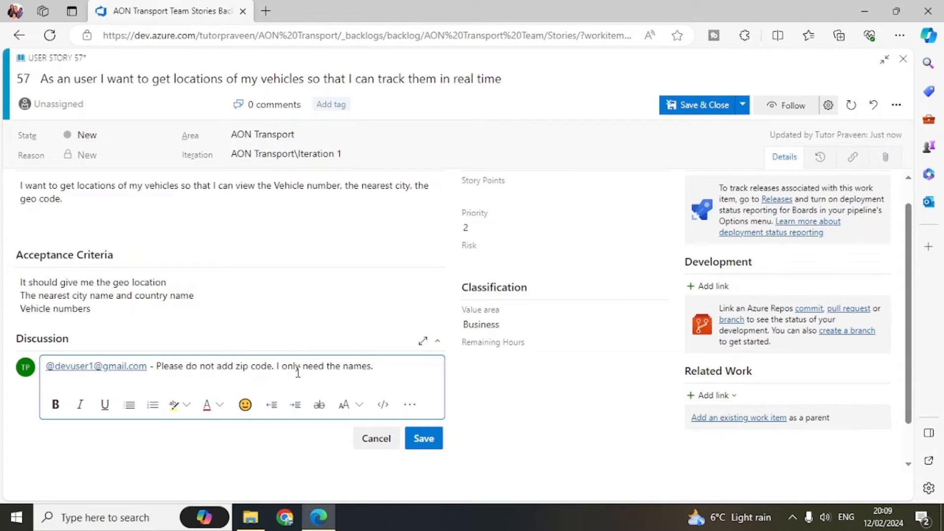
pyautogui.click(422, 438)
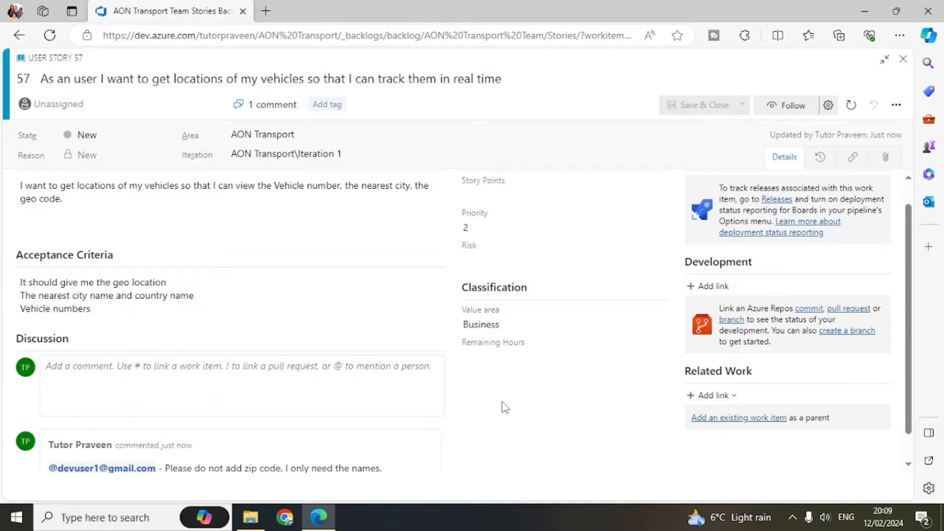
# Step: Examine the discussion comment editor with its formatting options and the other detail sections of the user story
pyautogui.scroll(-1, 506, 407)
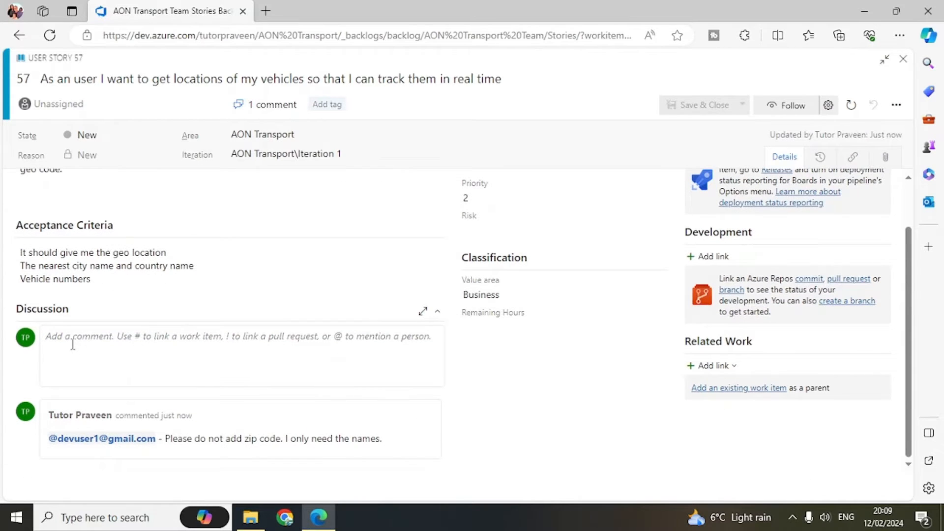
pyautogui.click(110, 347)
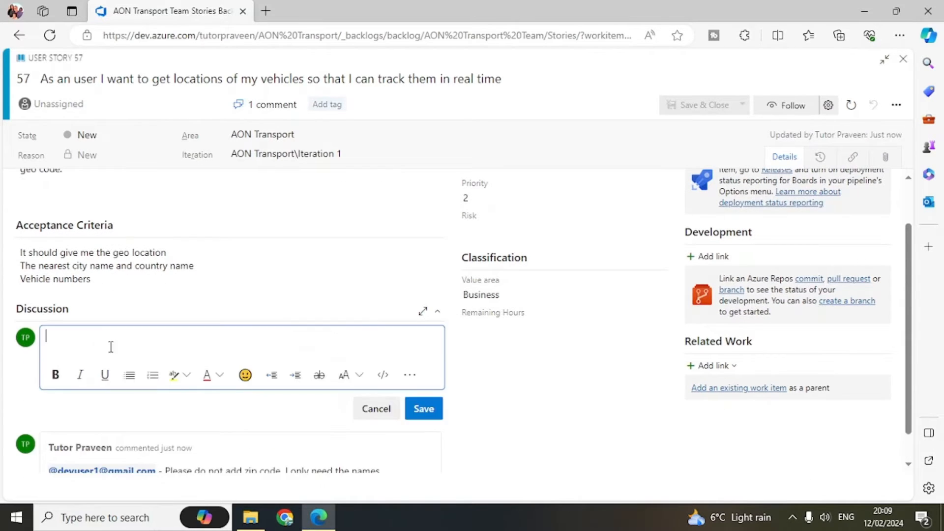
pyautogui.scroll(-1, 463, 400)
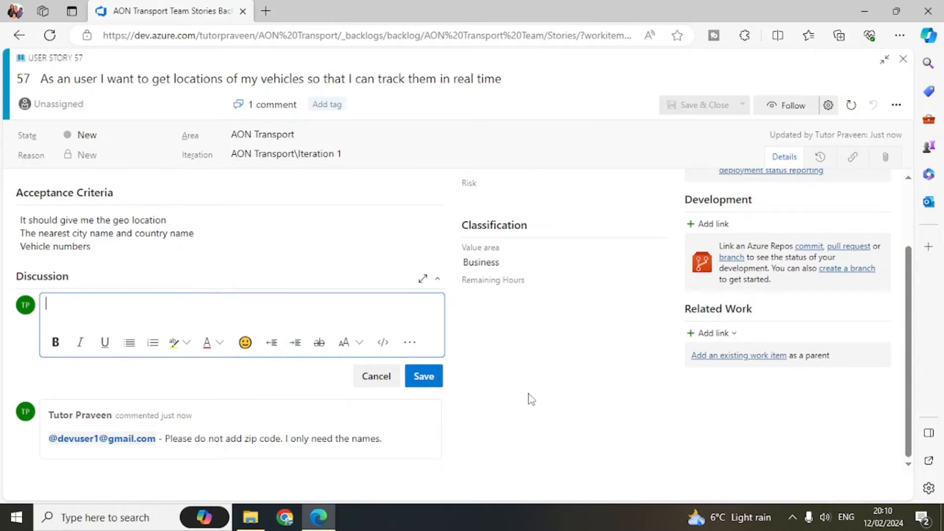
pyautogui.scroll(2, 529, 401)
pyautogui.scroll(-2, 530, 402)
pyautogui.scroll(1, 629, 386)
pyautogui.scroll(1, 630, 386)
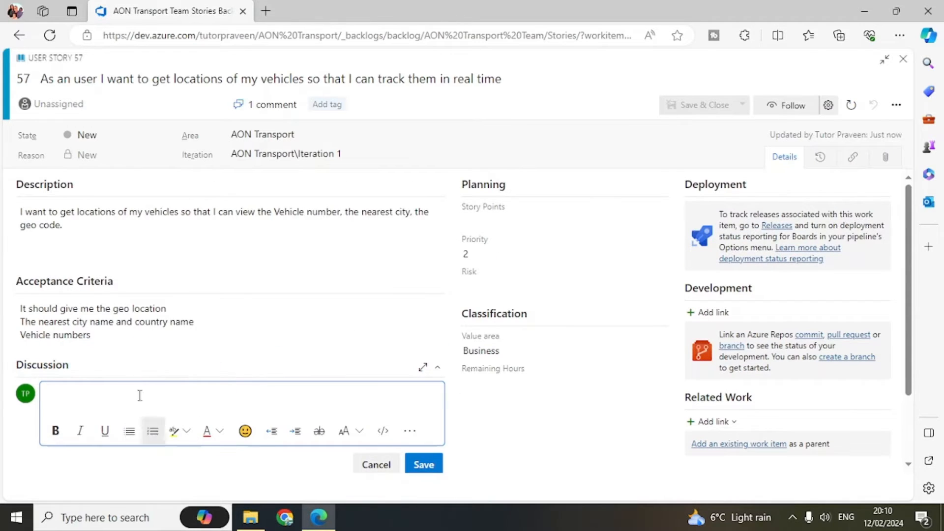
pyautogui.scroll(-2, 84, 383)
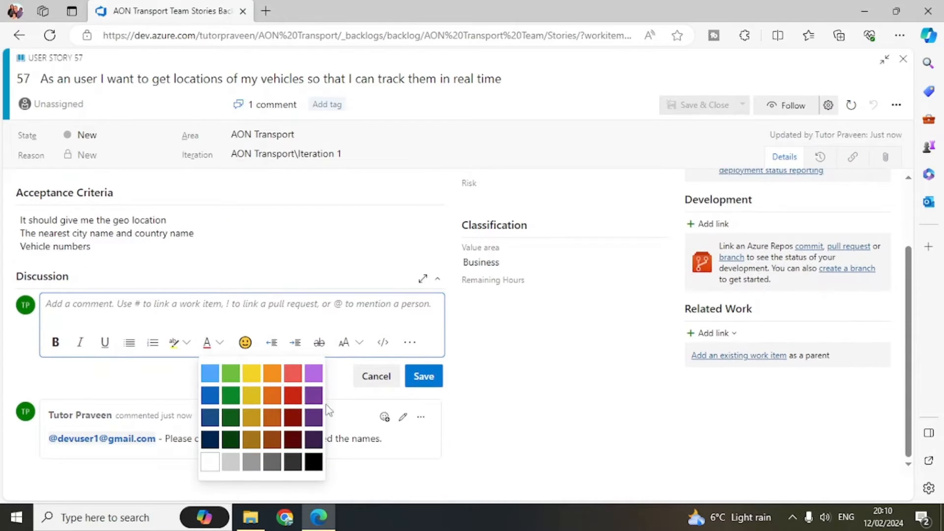
pyautogui.scroll(1, 164, 383)
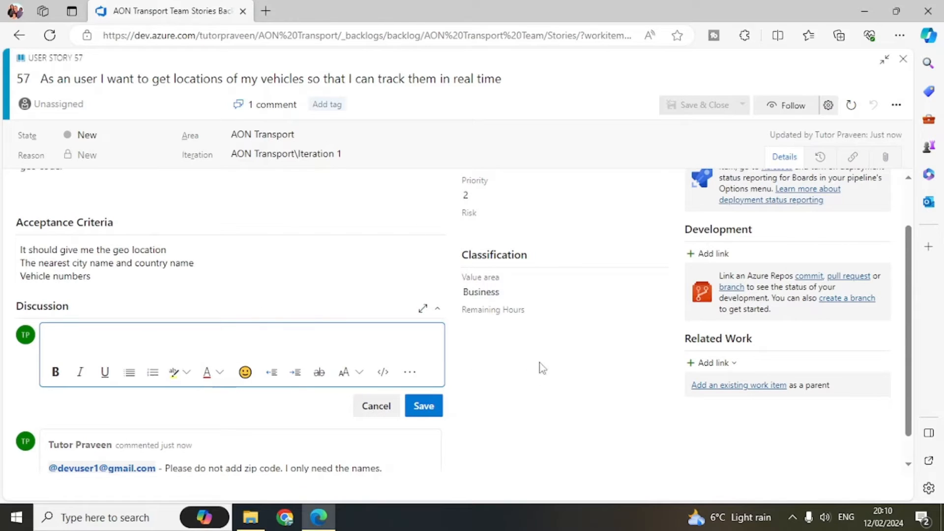
pyautogui.scroll(2, 580, 402)
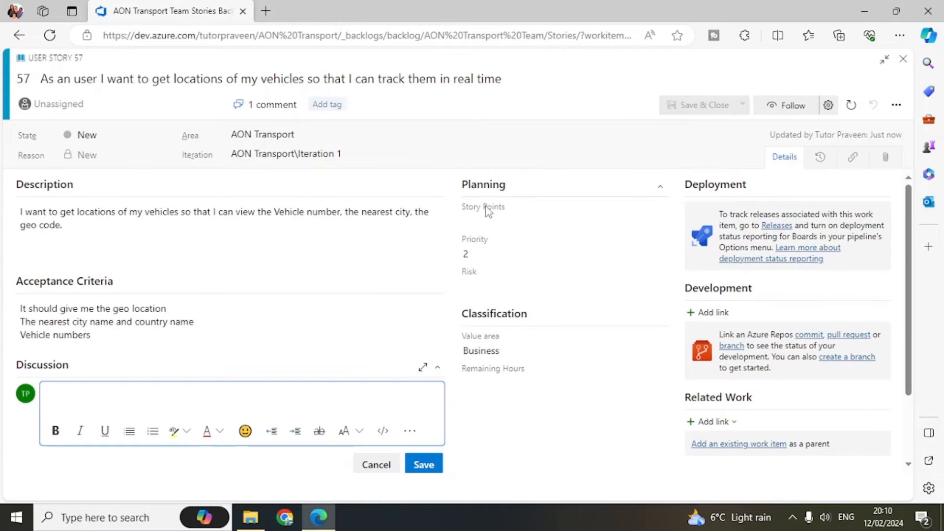
# Step: Try priority 1 for the user story and settle on priority 4
pyautogui.click(474, 219)
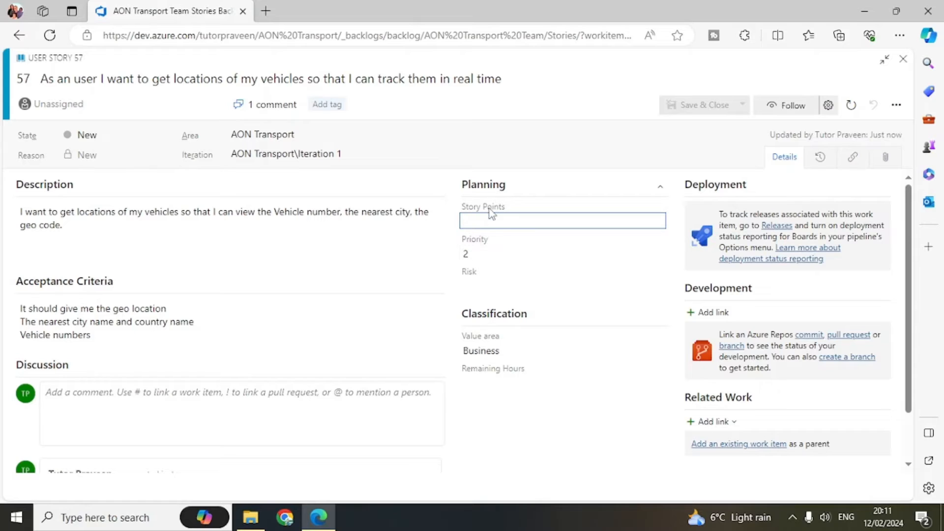
pyautogui.click(660, 254)
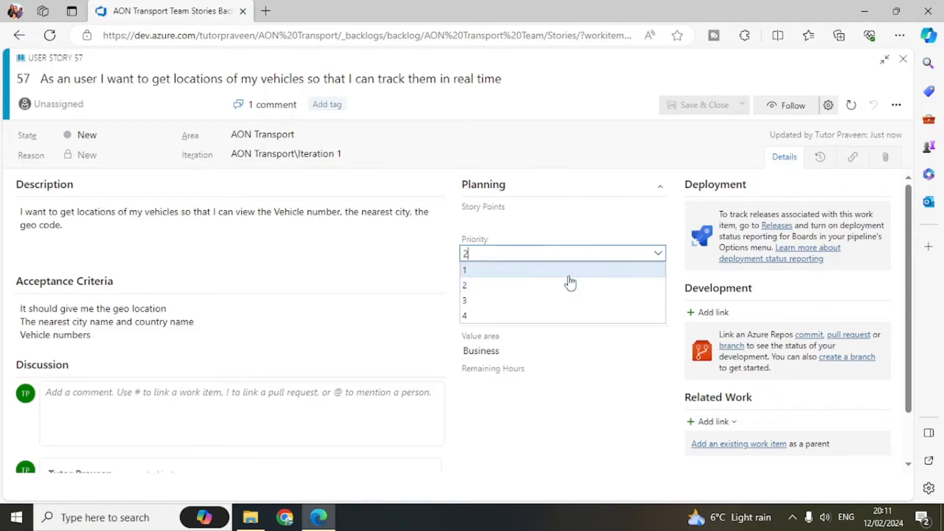
pyautogui.click(541, 273)
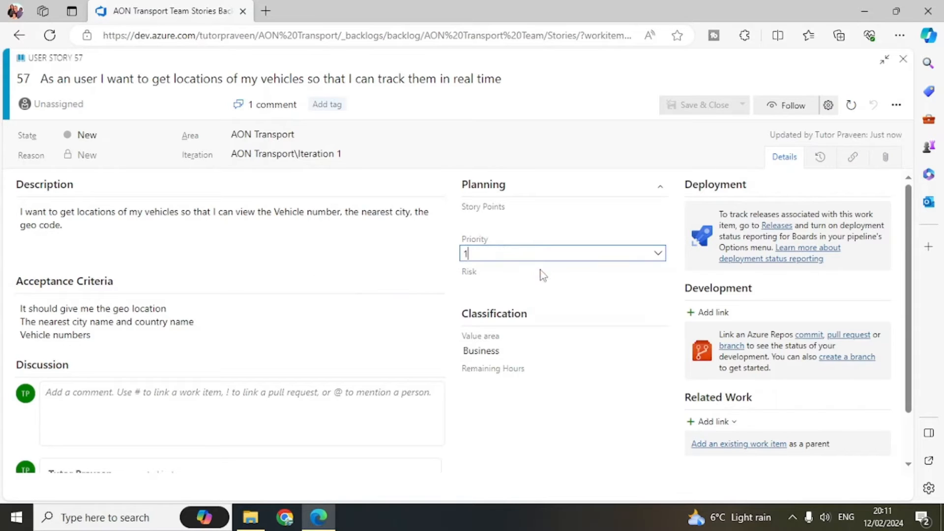
pyautogui.click(658, 254)
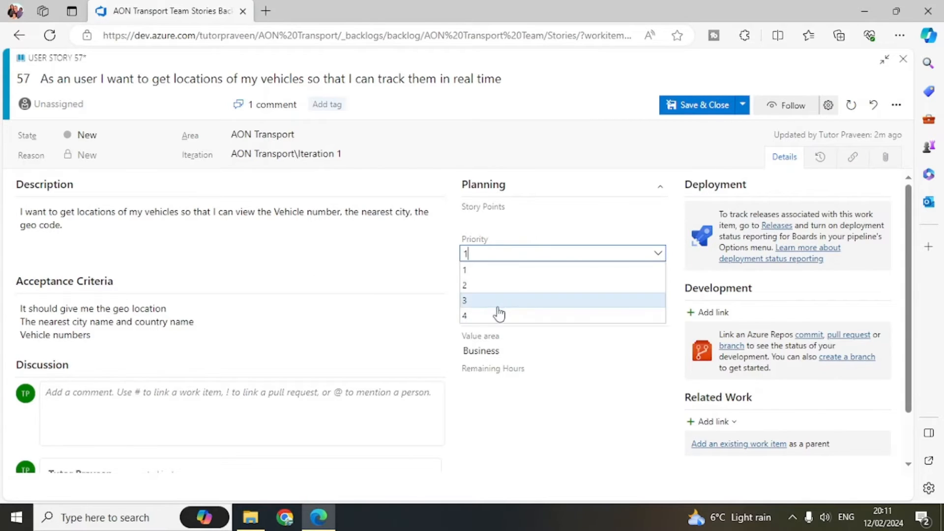
pyautogui.click(498, 315)
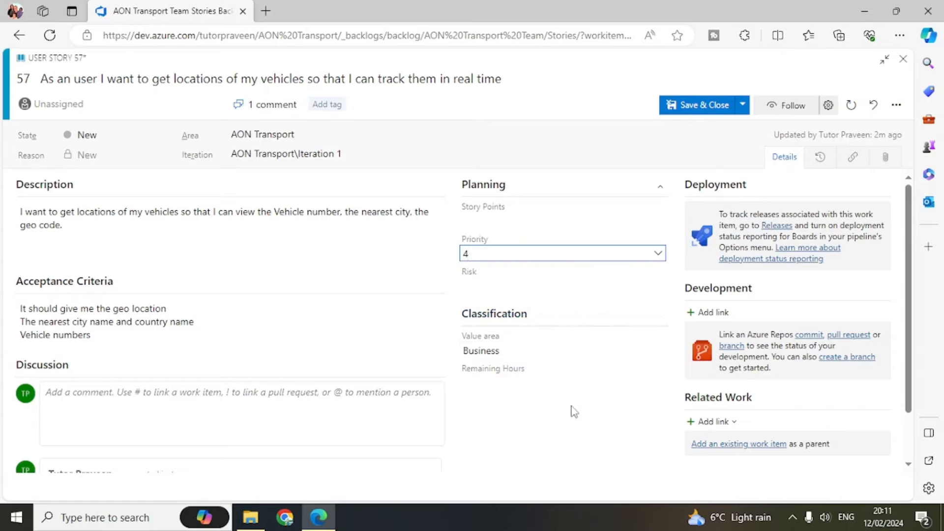
pyautogui.click(556, 427)
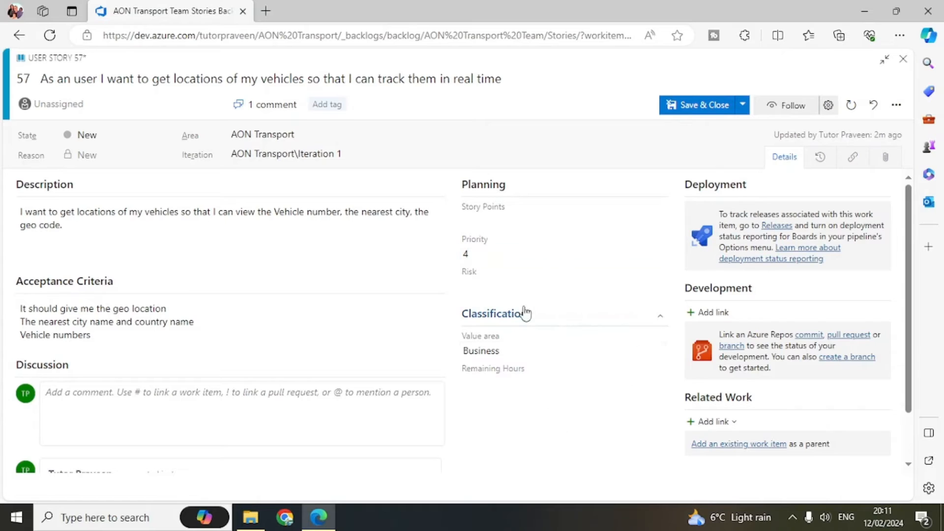
# Step: Switch the user story's value area to Architectural and back to Business
pyautogui.click(479, 348)
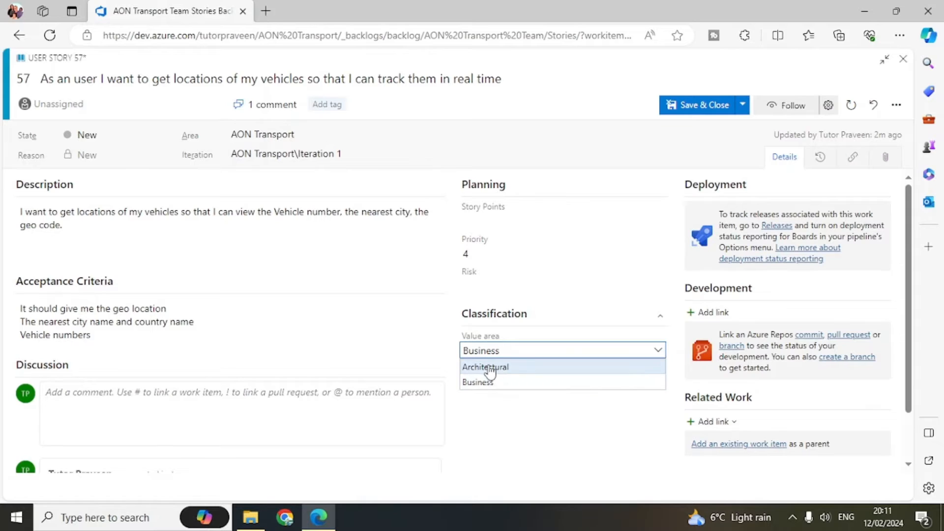
pyautogui.click(489, 367)
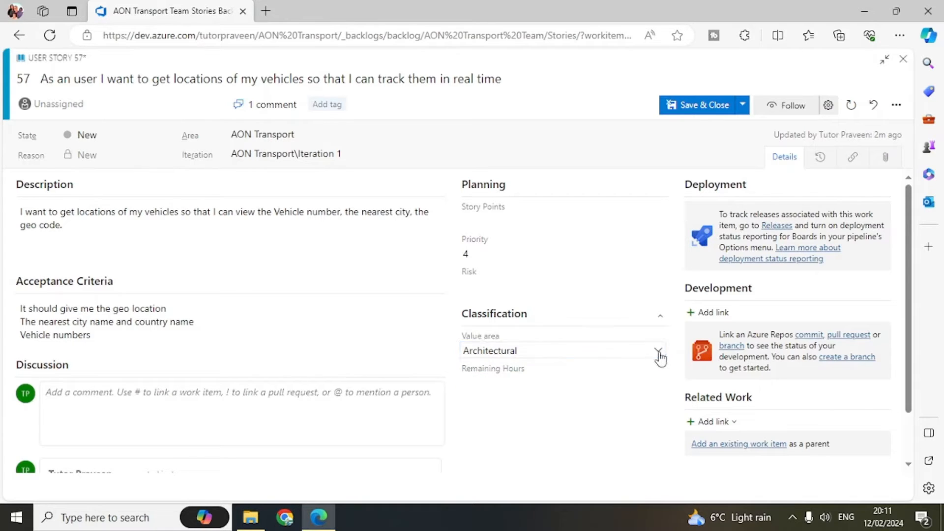
pyautogui.click(658, 350)
pyautogui.click(472, 382)
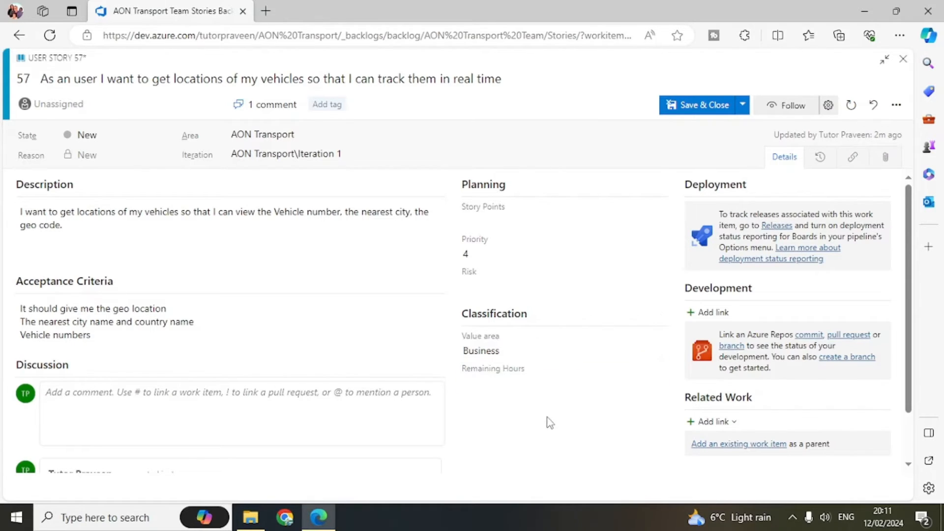
# Step: Set the user story's remaining hours to 10
pyautogui.scroll(-1, 545, 421)
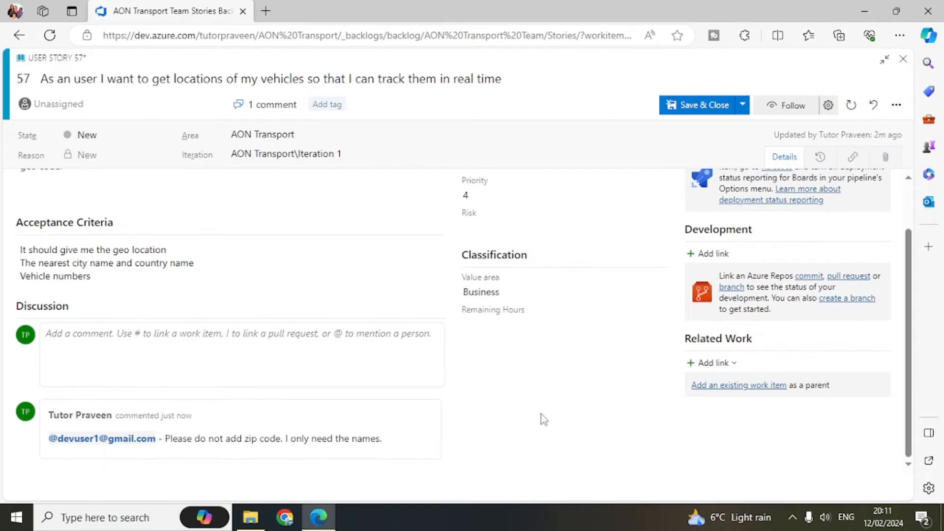
pyautogui.click(535, 323)
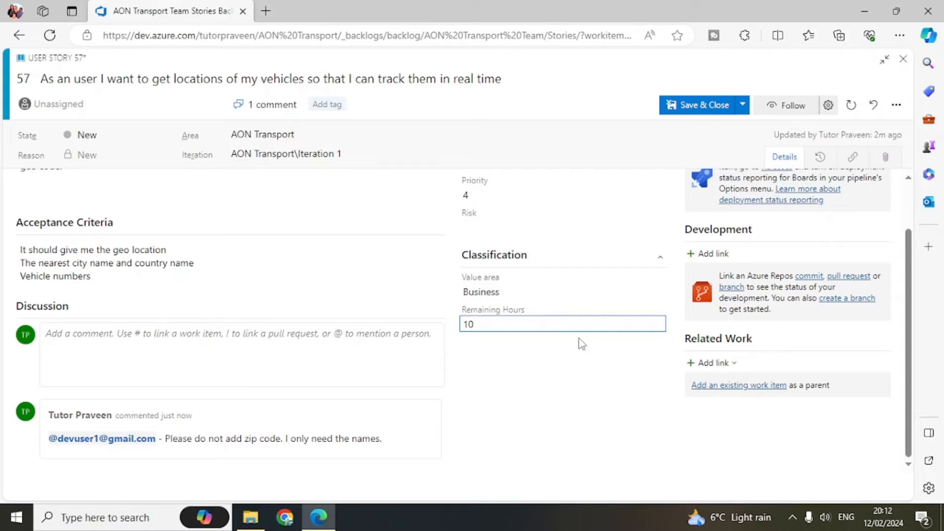
pyautogui.click(544, 416)
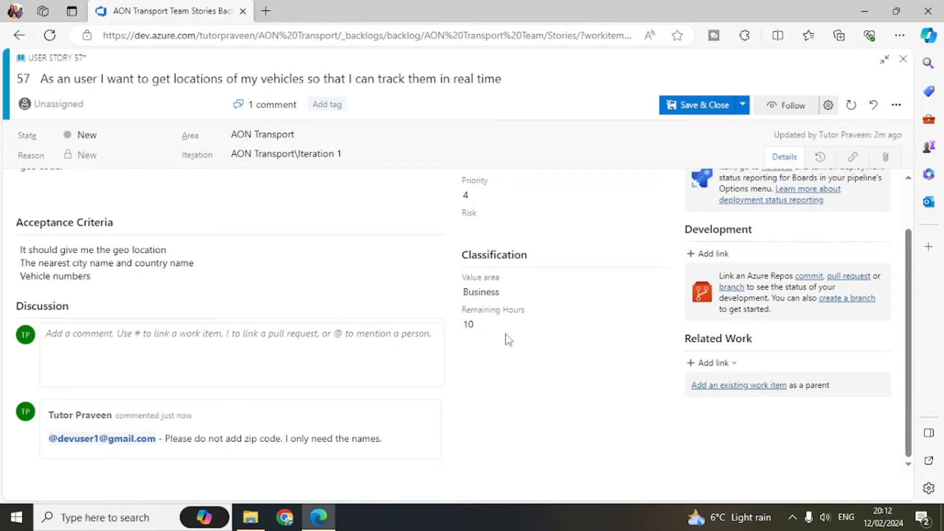
# Step: Set the user story's remaining hours to 0
pyautogui.moveTo(475, 324); pyautogui.dragTo(436, 328)
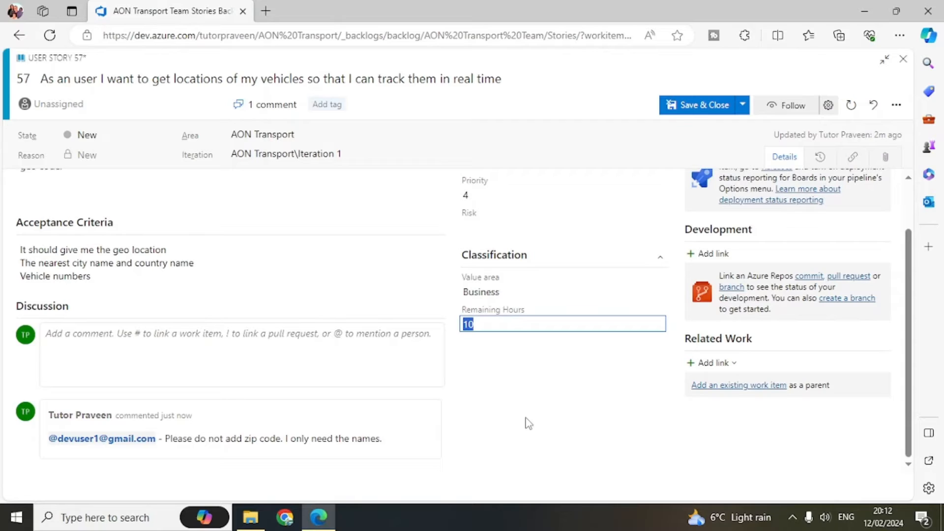
pyautogui.write('5')
pyautogui.click(567, 389)
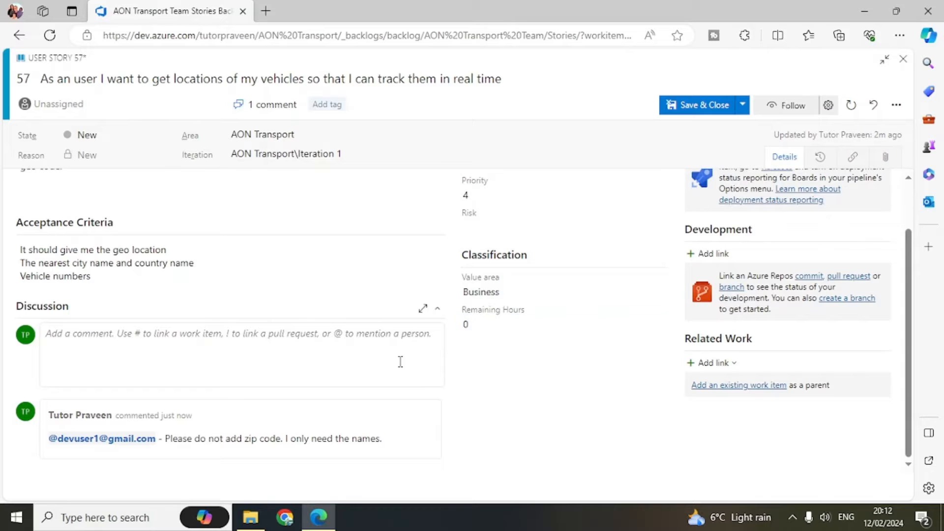
pyautogui.click(486, 325)
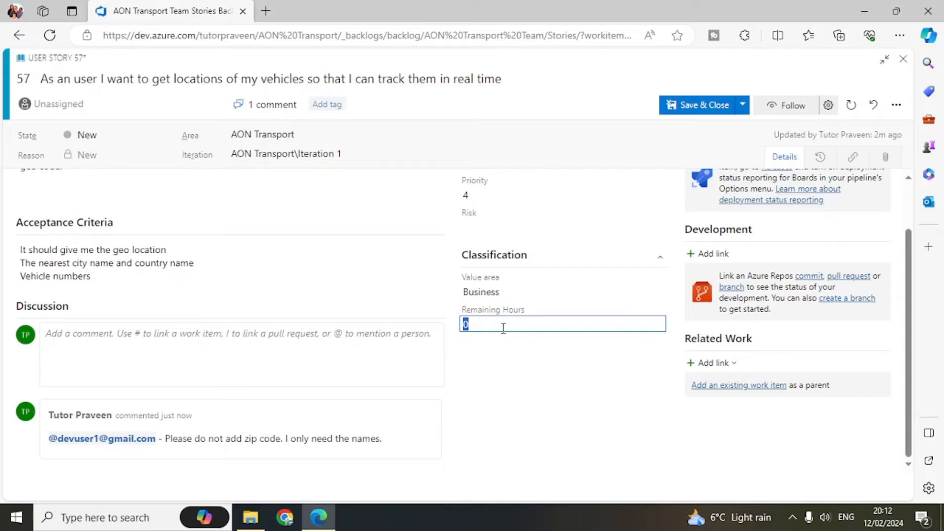
pyautogui.click(561, 390)
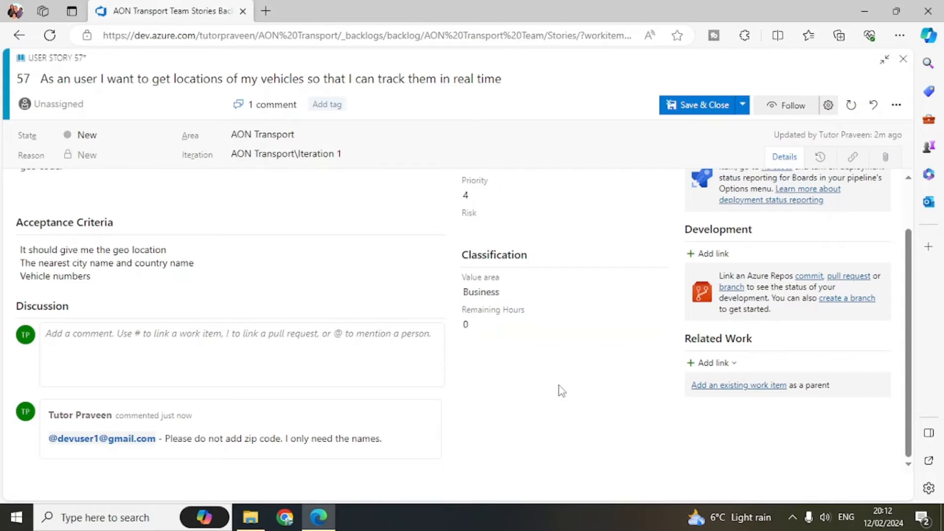
# Step: Link the existing feature 8, User Dashboard, to the user story as its parent
pyautogui.scroll(1, 556, 390)
pyautogui.scroll(1, 585, 359)
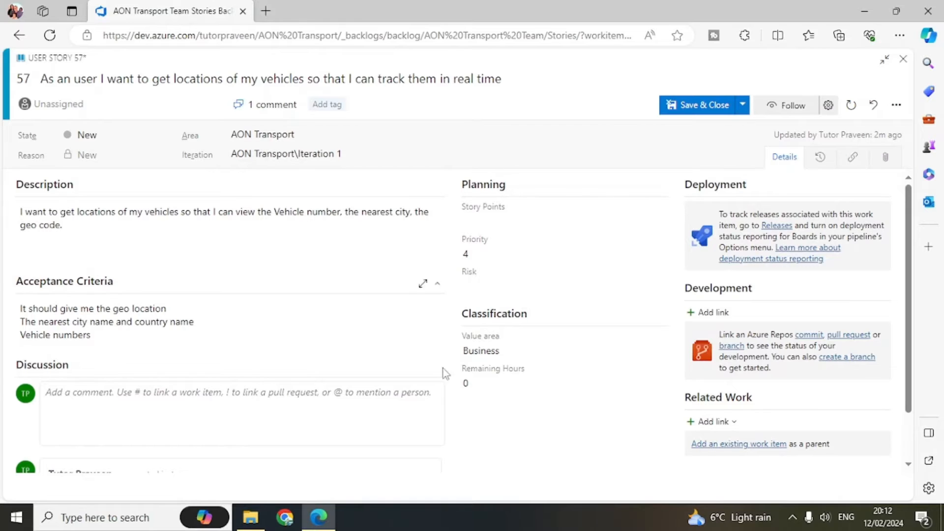
pyautogui.scroll(-1, 541, 442)
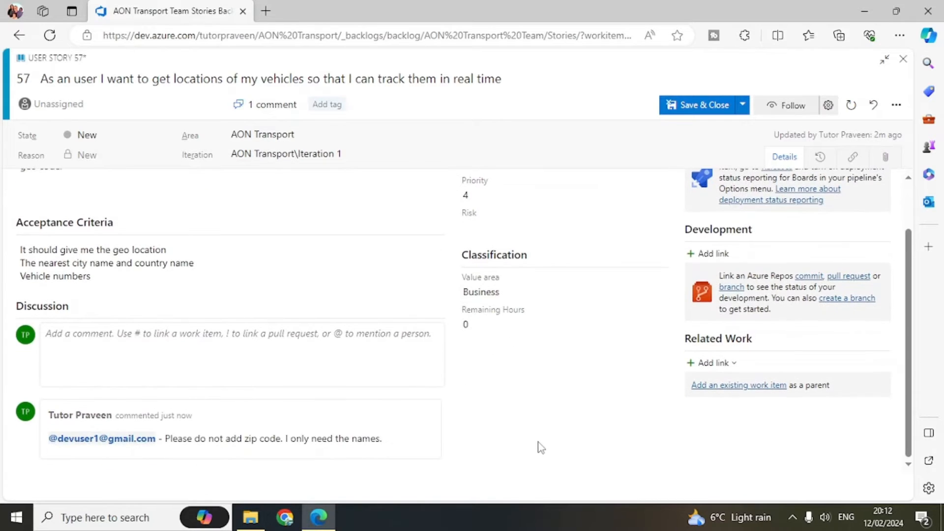
pyautogui.scroll(1, 743, 275)
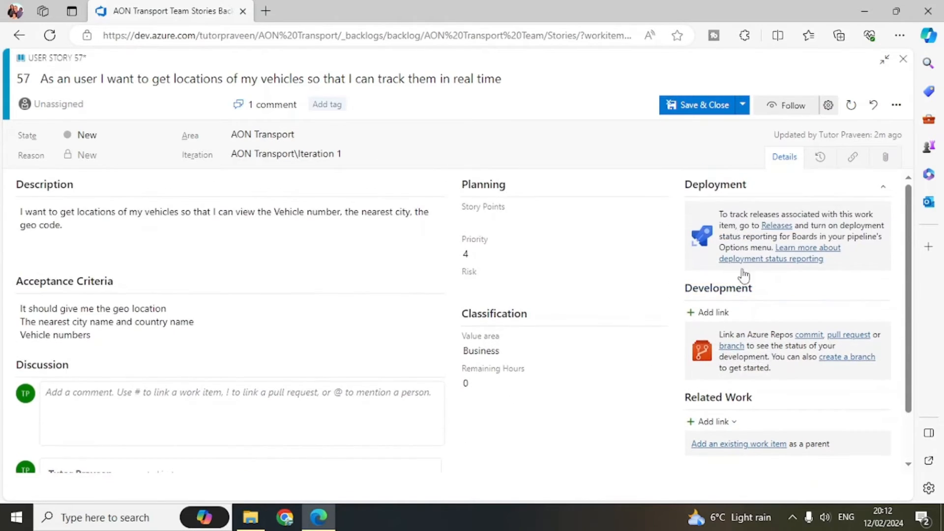
pyautogui.scroll(-1, 728, 320)
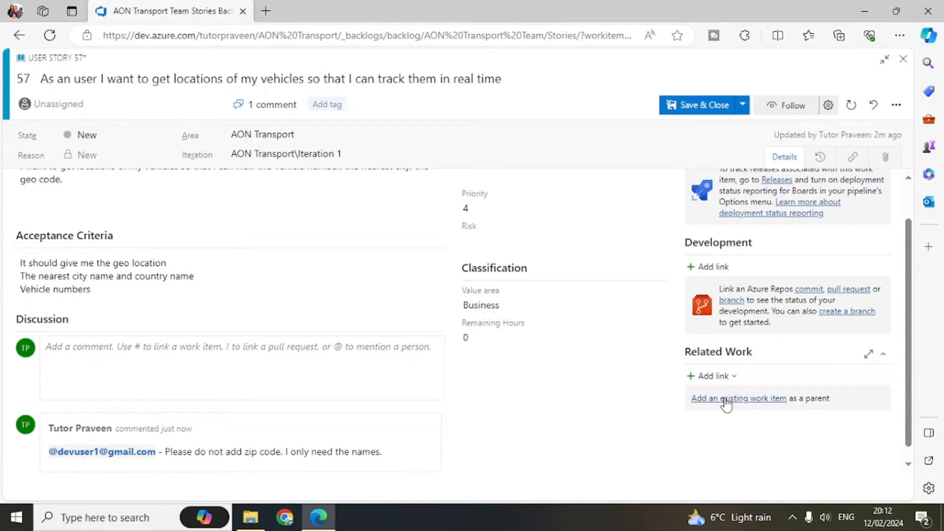
pyautogui.click(753, 396)
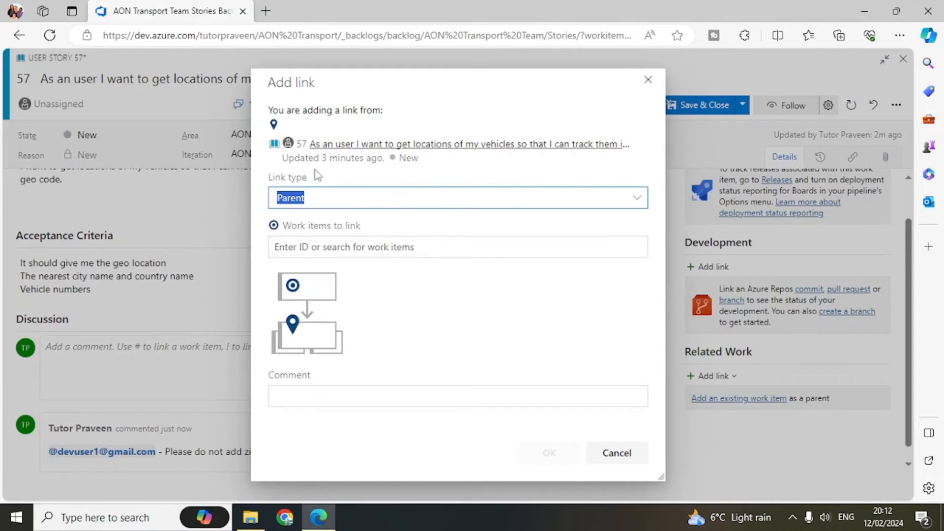
pyautogui.click(638, 199)
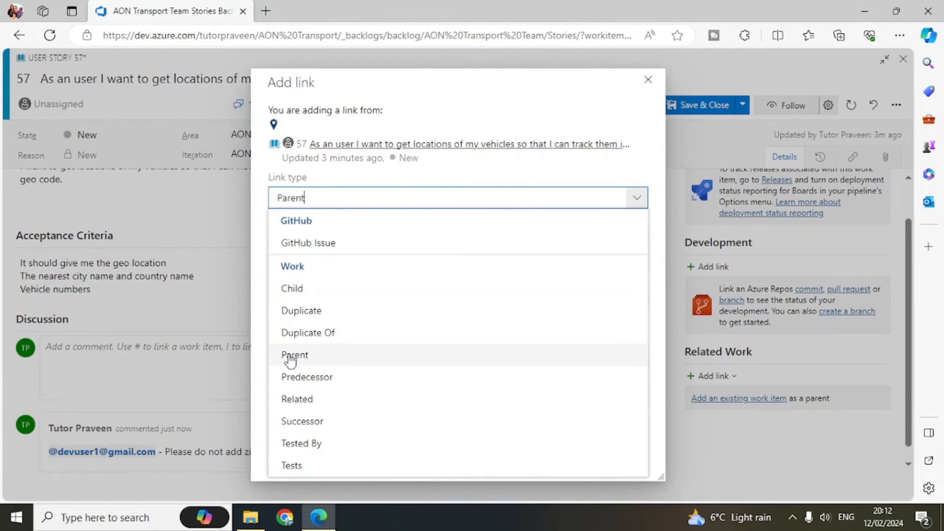
pyautogui.click(290, 356)
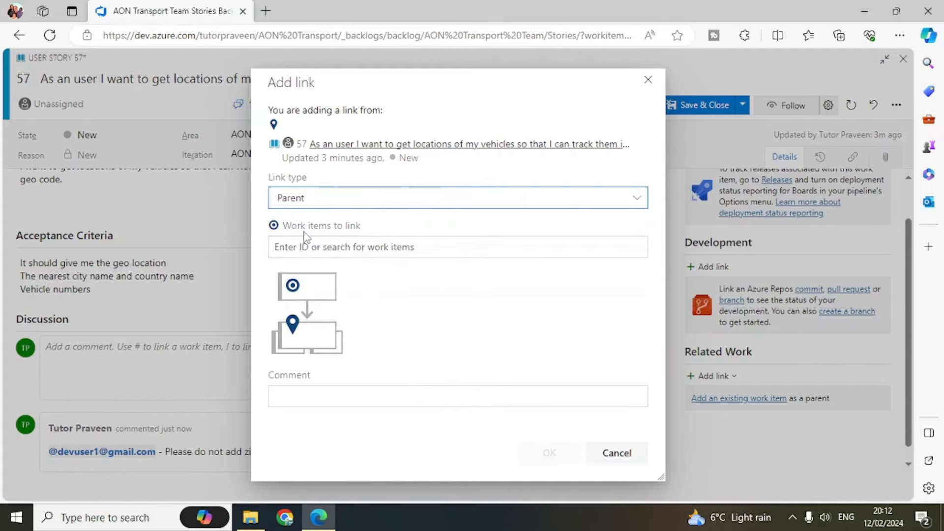
pyautogui.click(334, 247)
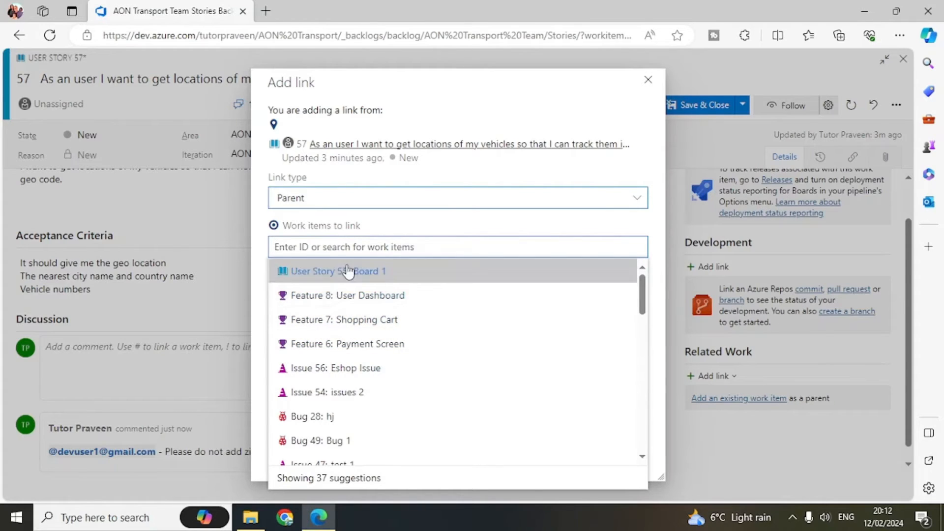
pyautogui.click(336, 298)
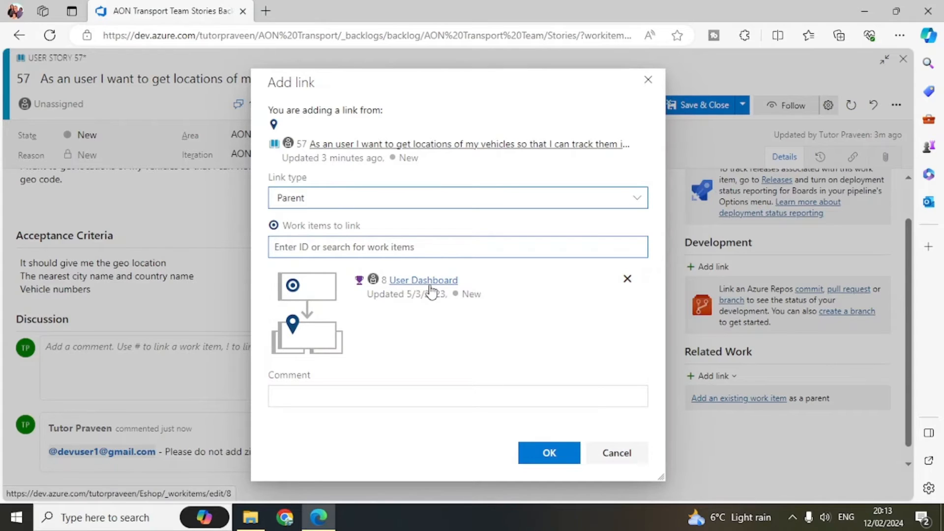
pyautogui.click(564, 453)
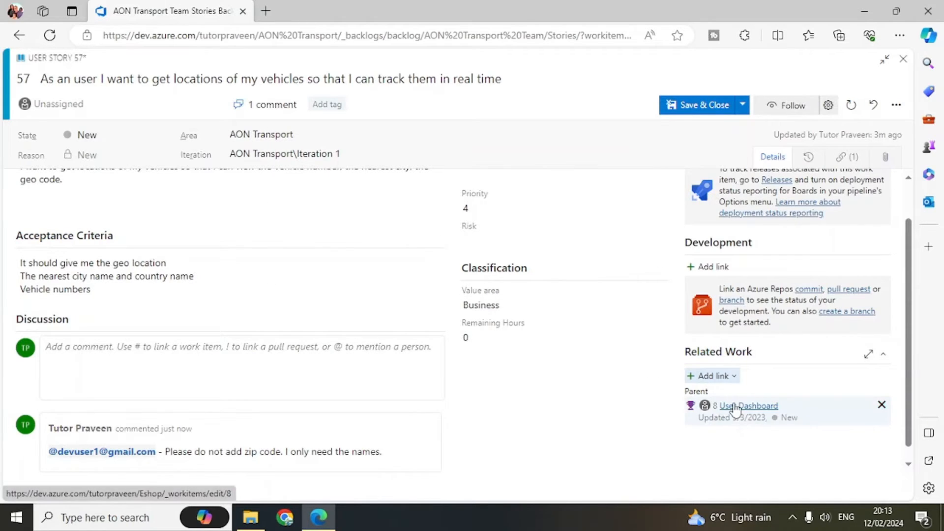
# Step: Examine the link types available for linking an existing work item to the user story, without adding a link
pyautogui.click(732, 382)
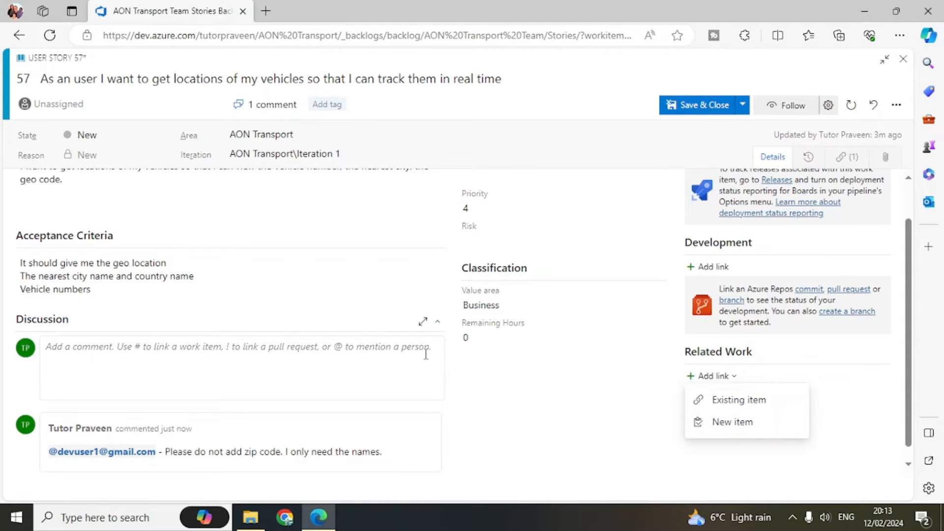
pyautogui.click(744, 404)
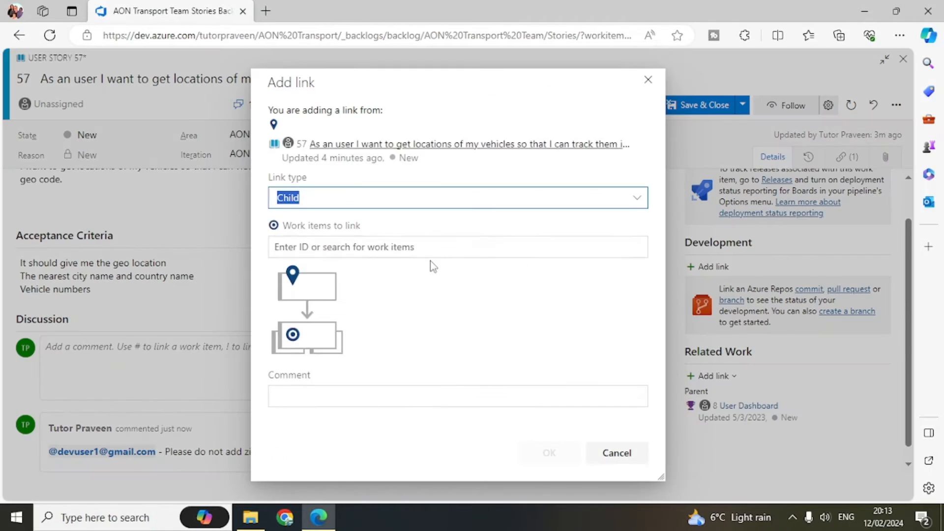
pyautogui.click(636, 198)
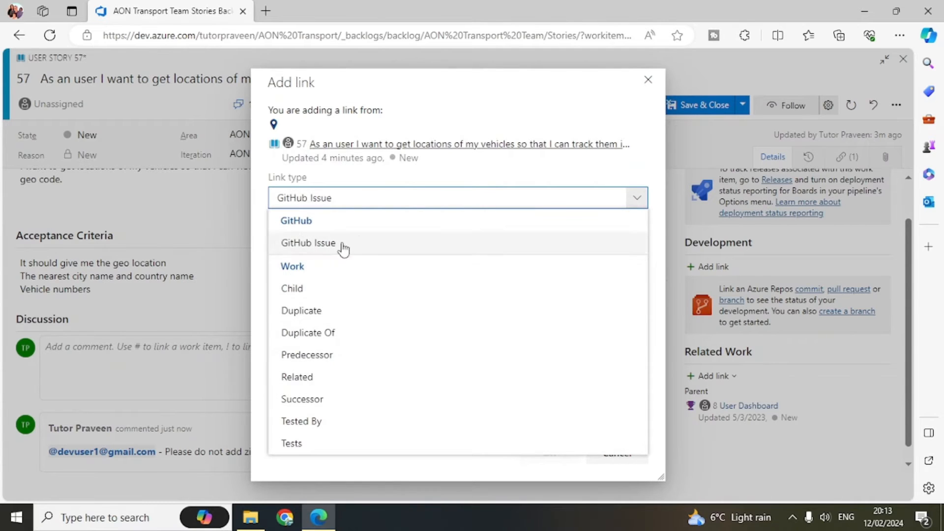
pyautogui.click(636, 197)
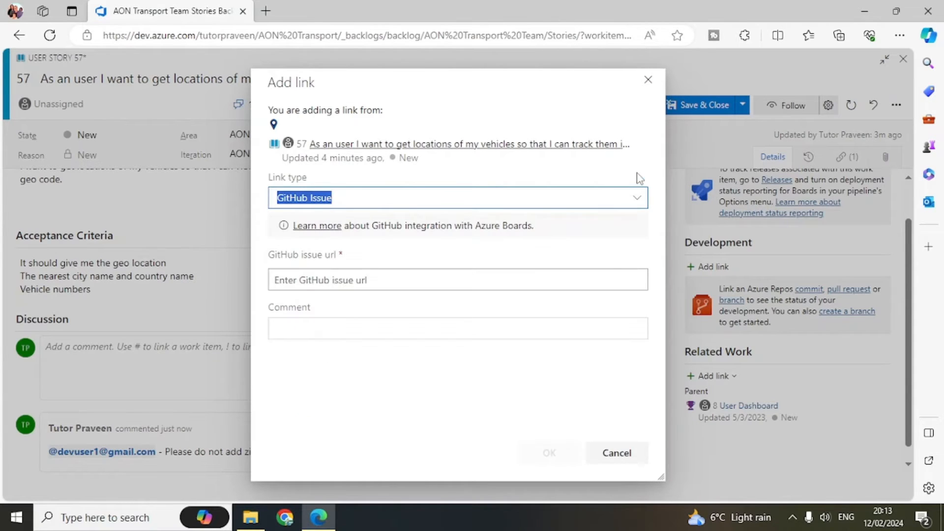
pyautogui.click(638, 198)
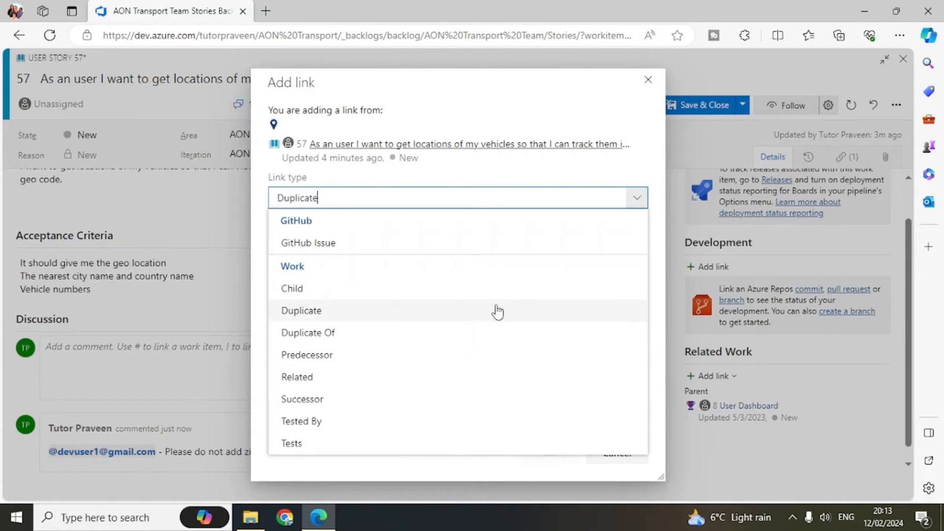
pyautogui.click(659, 269)
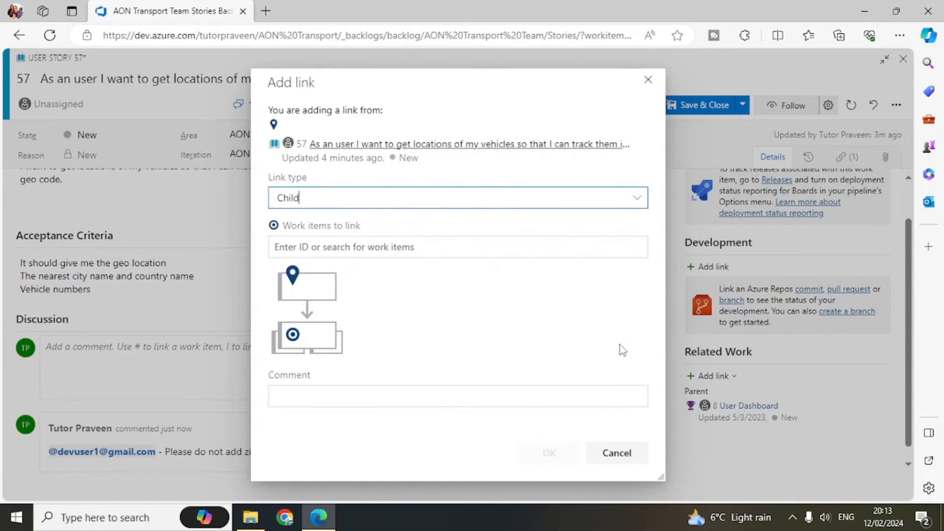
pyautogui.click(614, 452)
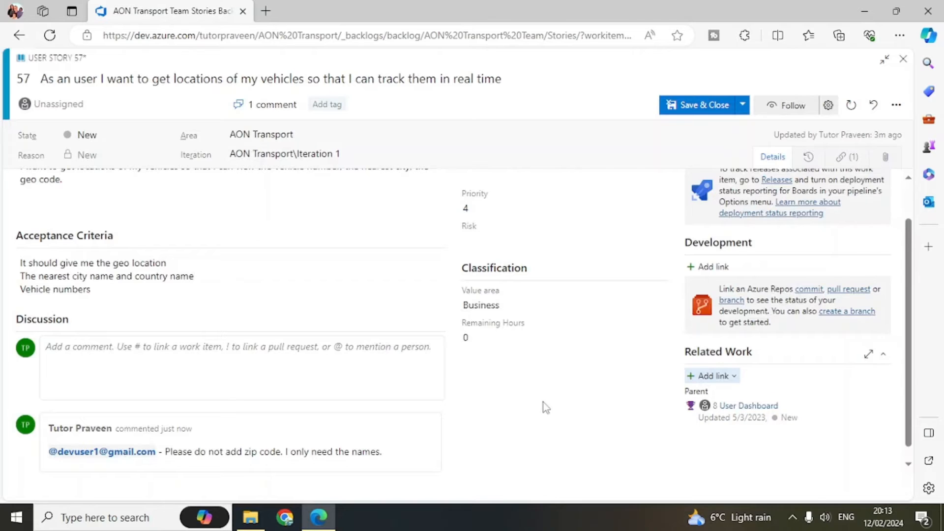
# Step: Look at the link options in the user story's Development section without adding a link
pyautogui.scroll(1, 642, 420)
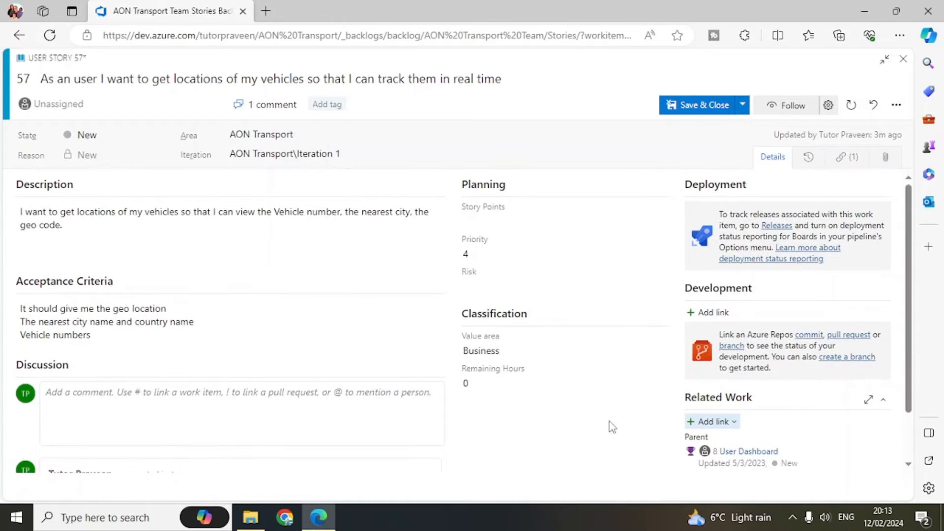
pyautogui.click(712, 313)
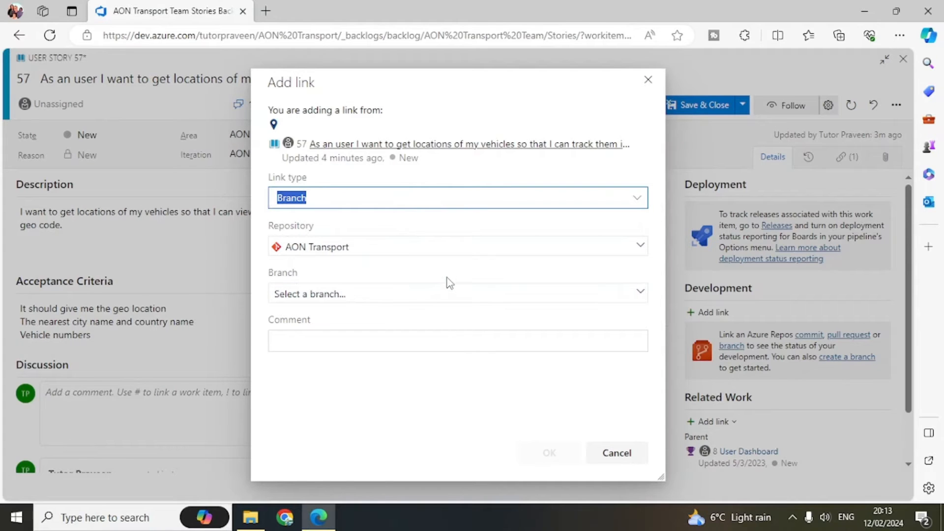
pyautogui.click(617, 453)
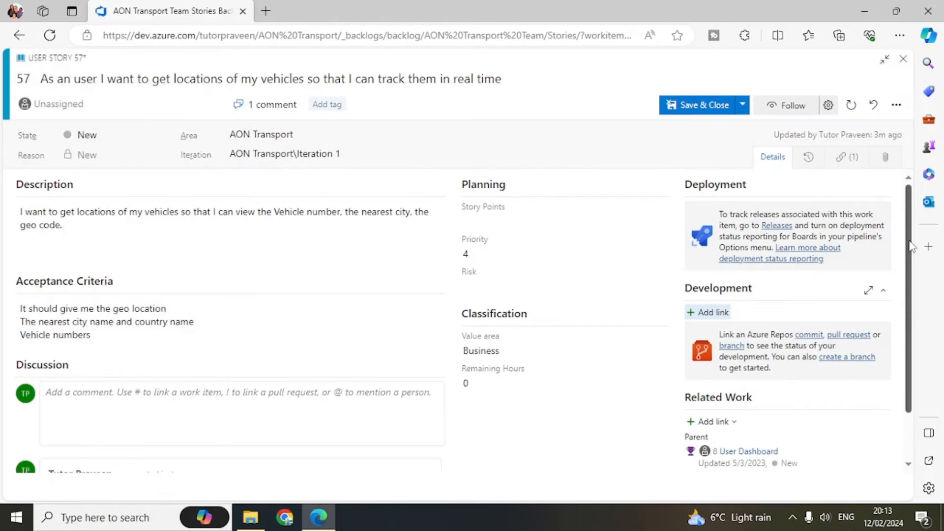
# Step: Review the user story's history, reading the added comment and the recorded field changes
pyautogui.click(809, 158)
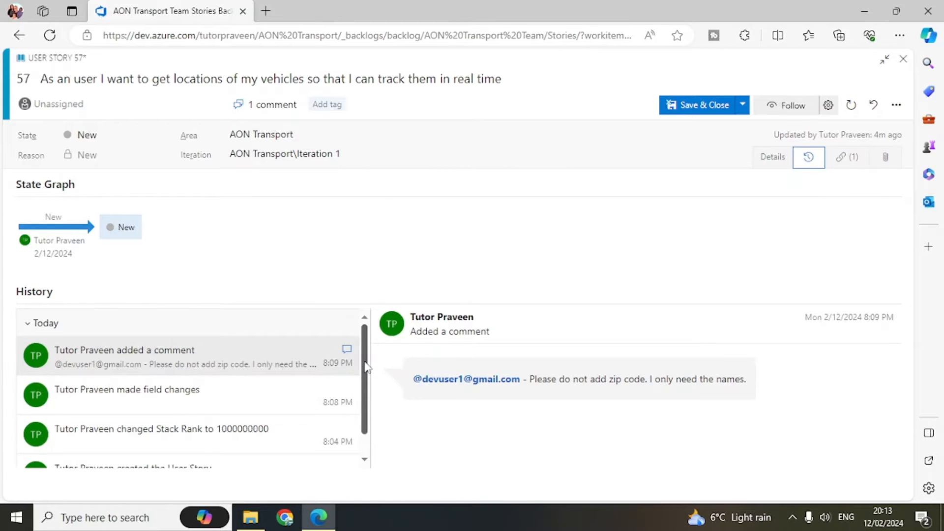
pyautogui.moveTo(365, 366); pyautogui.dragTo(376, 421)
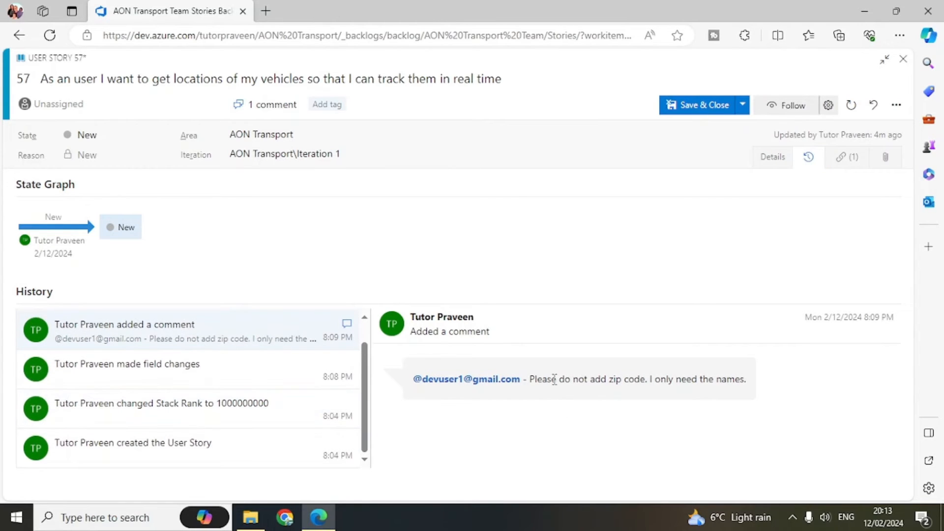
pyautogui.moveTo(530, 377); pyautogui.dragTo(750, 384)
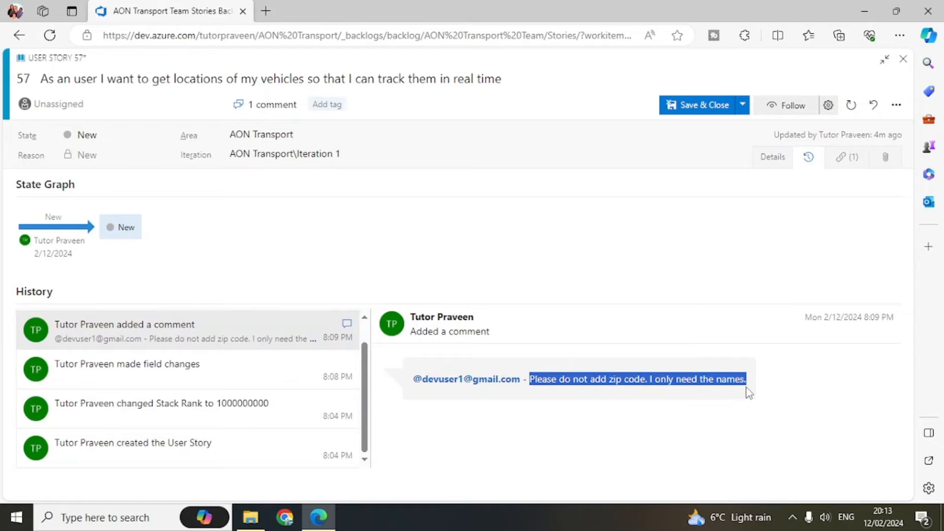
pyautogui.click(261, 367)
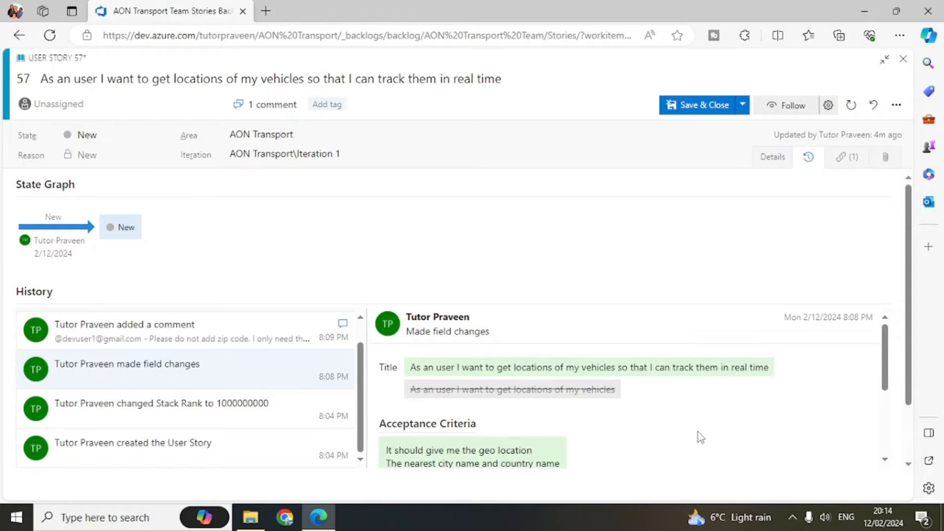
pyautogui.scroll(-1, 701, 437)
pyautogui.scroll(1, 541, 411)
pyautogui.scroll(-2, 618, 385)
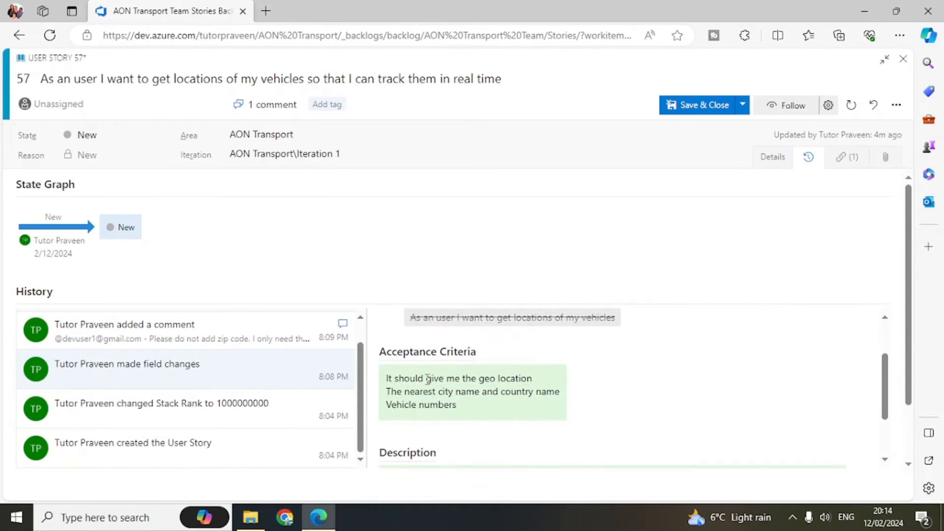
pyautogui.scroll(1, 440, 391)
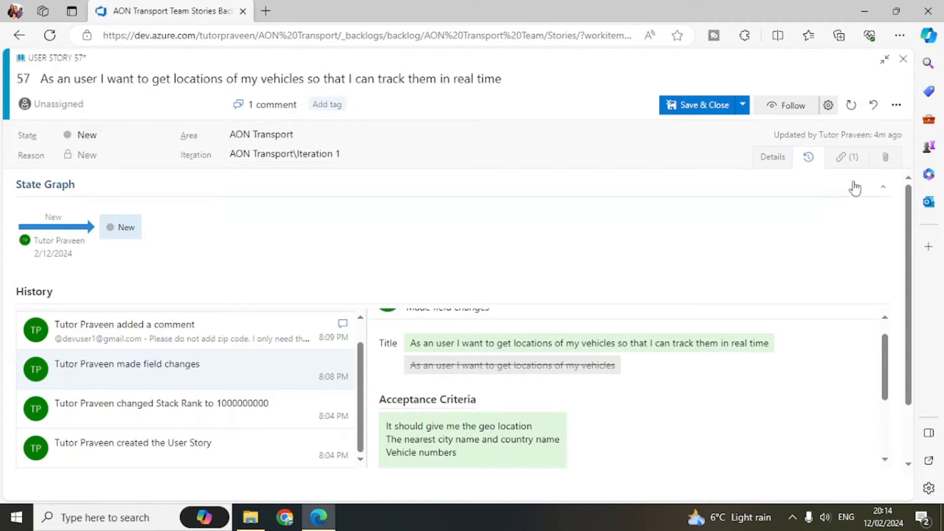
# Step: Link the existing bug 28, hj, to the user story as its child
pyautogui.click(852, 165)
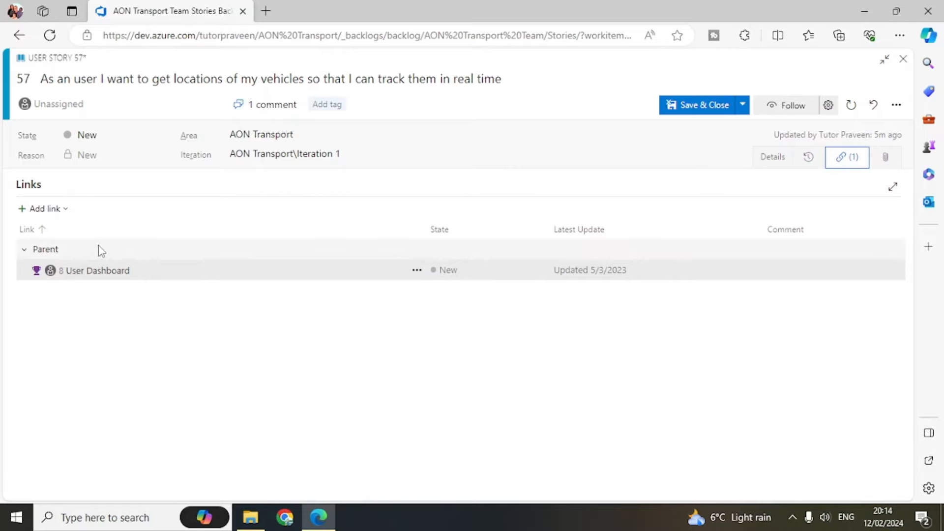
pyautogui.click(66, 210)
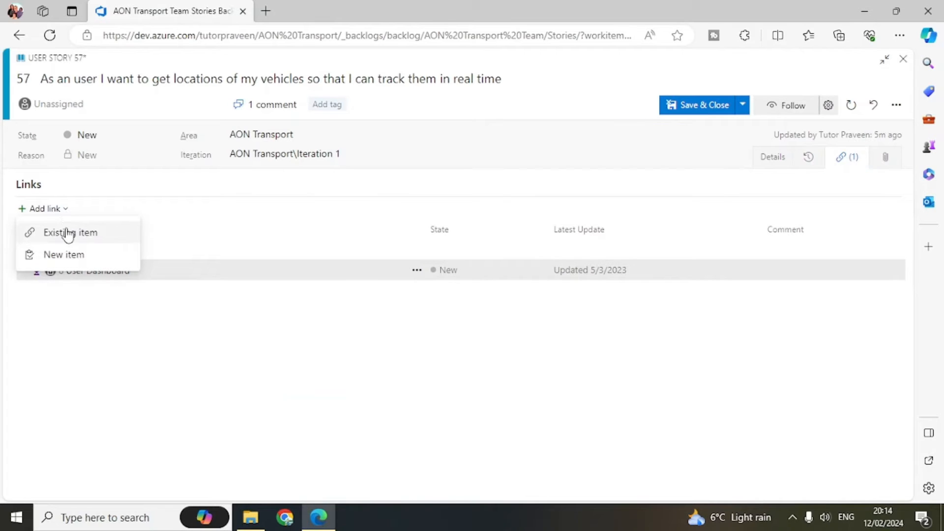
pyautogui.click(73, 272)
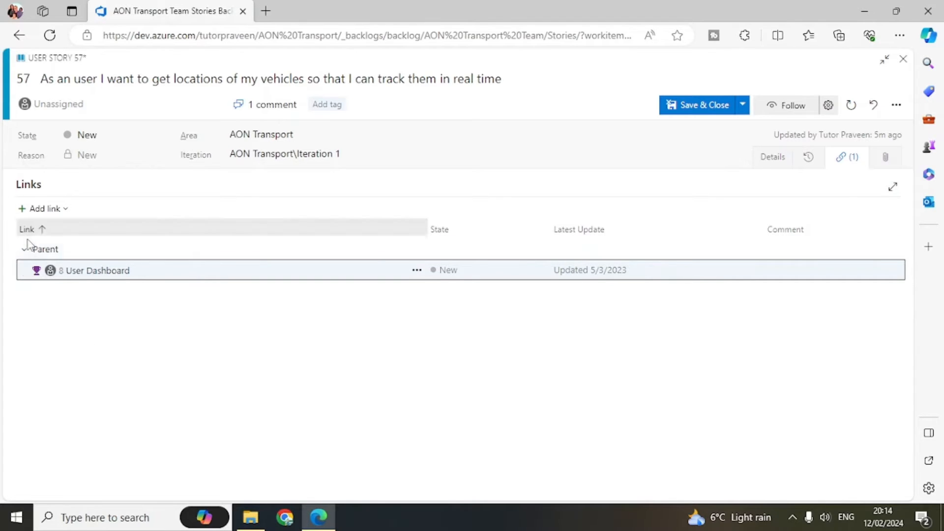
pyautogui.click(63, 210)
pyautogui.click(58, 238)
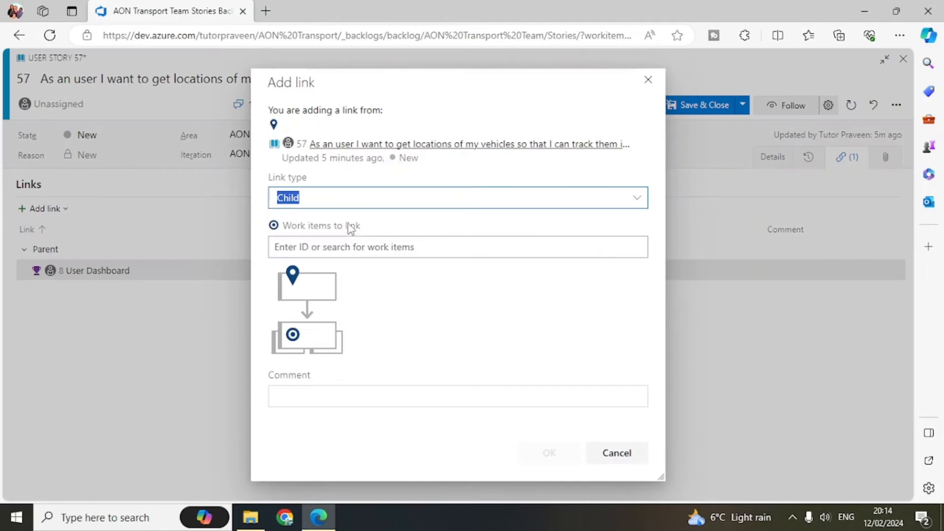
pyautogui.click(325, 253)
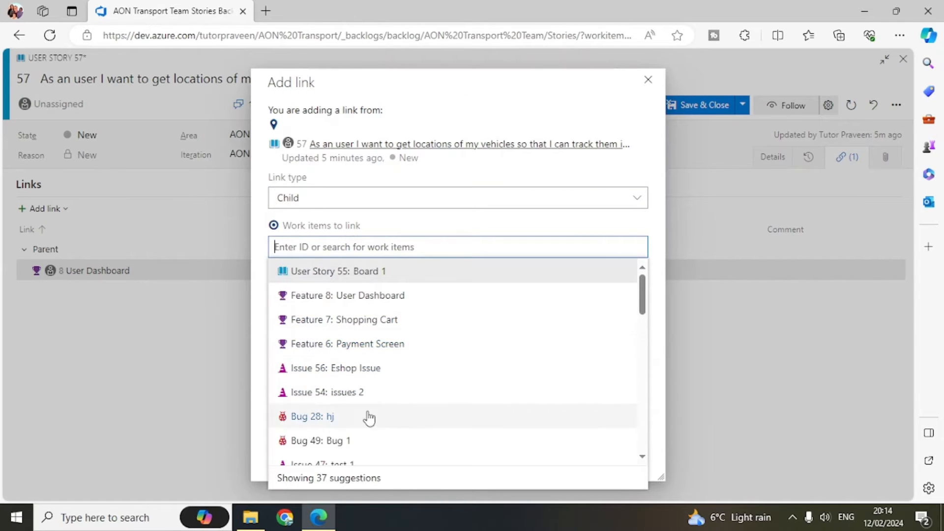
pyautogui.click(222, 314)
pyautogui.click(546, 454)
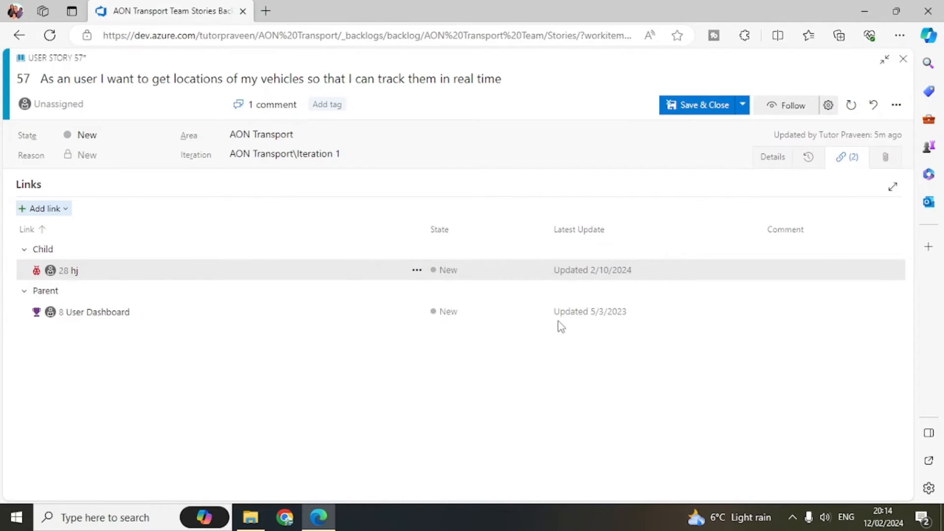
# Step: Attach Test1.docx from the Downloads folder in File Explorer to the user story
pyautogui.click(885, 160)
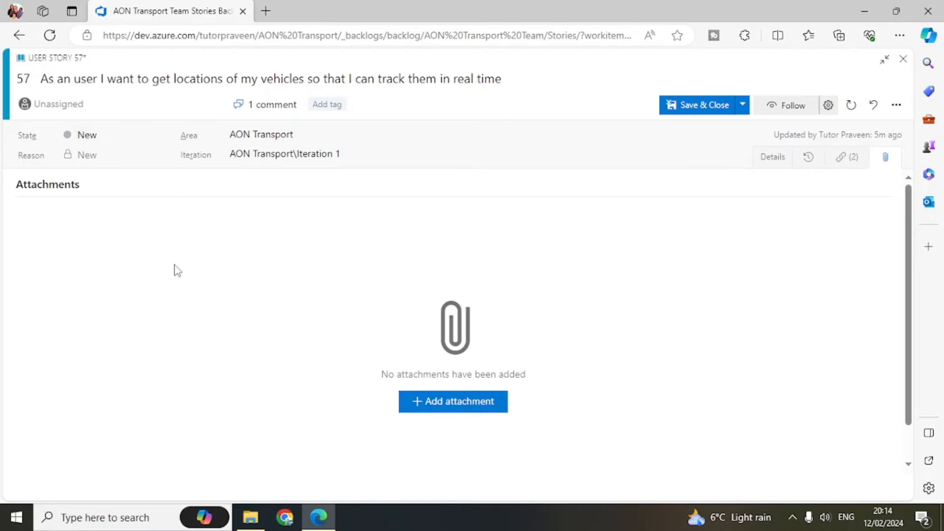
pyautogui.click(250, 517)
pyautogui.click(198, 171)
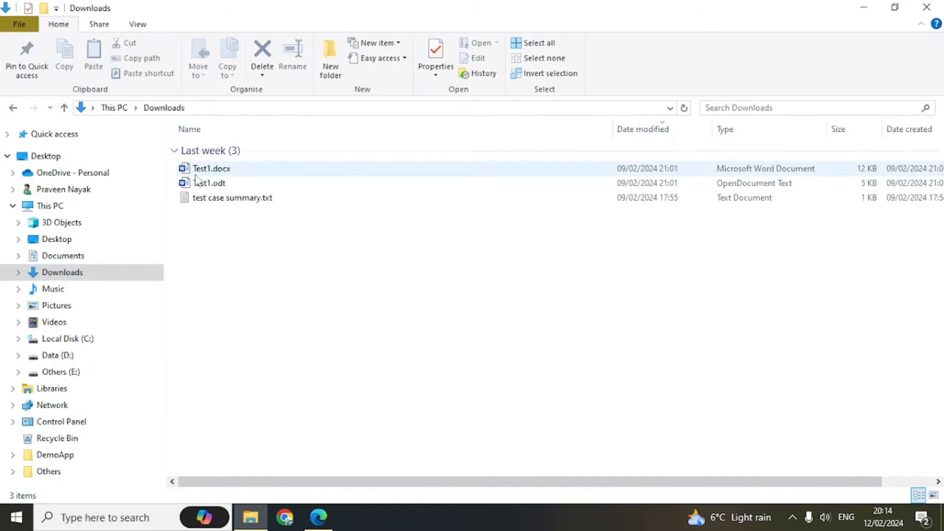
pyautogui.moveTo(200, 170); pyautogui.dragTo(290, 293)
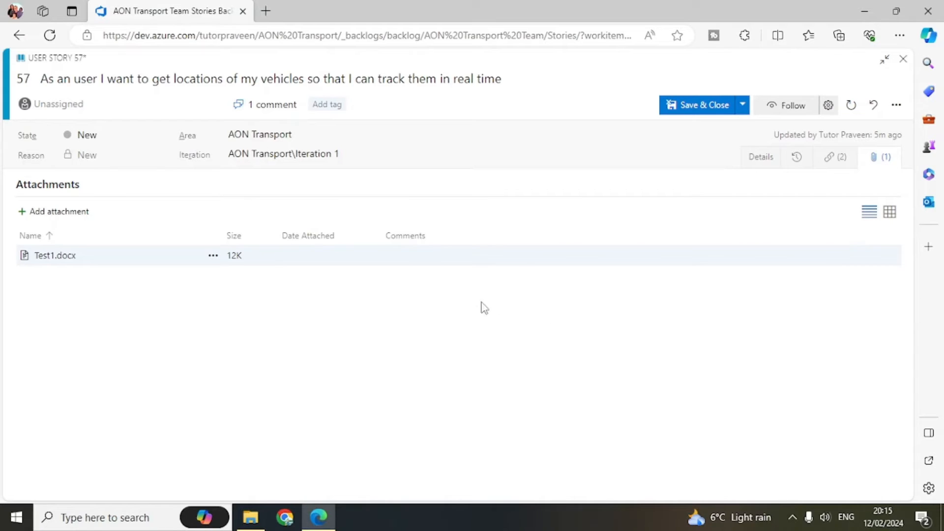
# Step: Save the user story while keeping it open
pyautogui.click(742, 106)
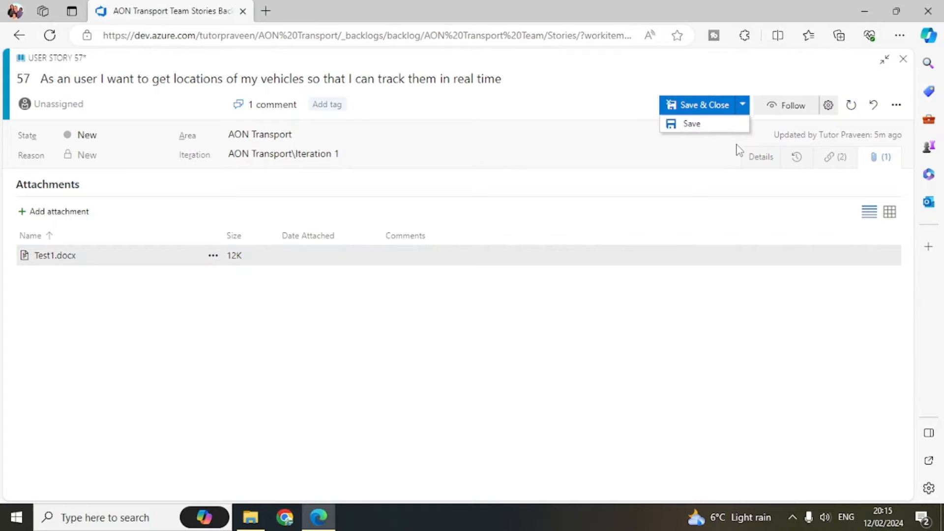
pyautogui.click(716, 126)
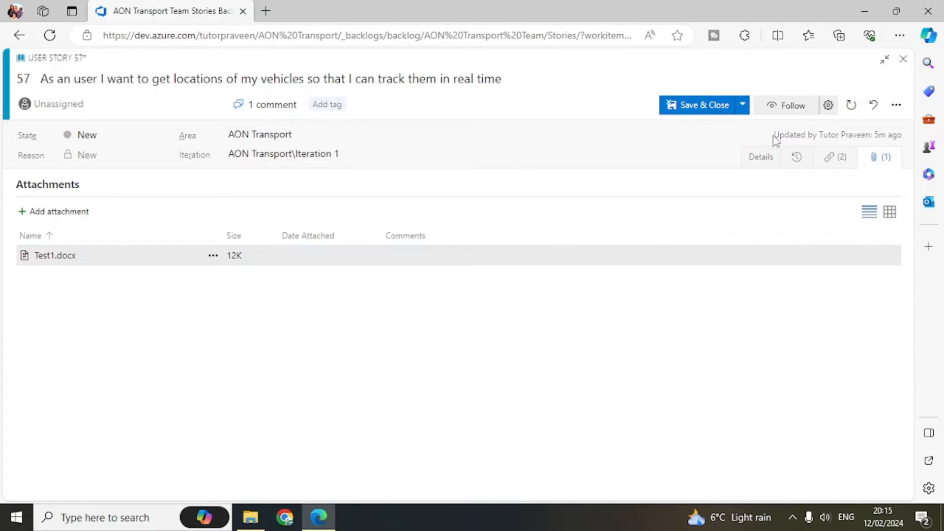
pyautogui.click(742, 104)
pyautogui.click(691, 125)
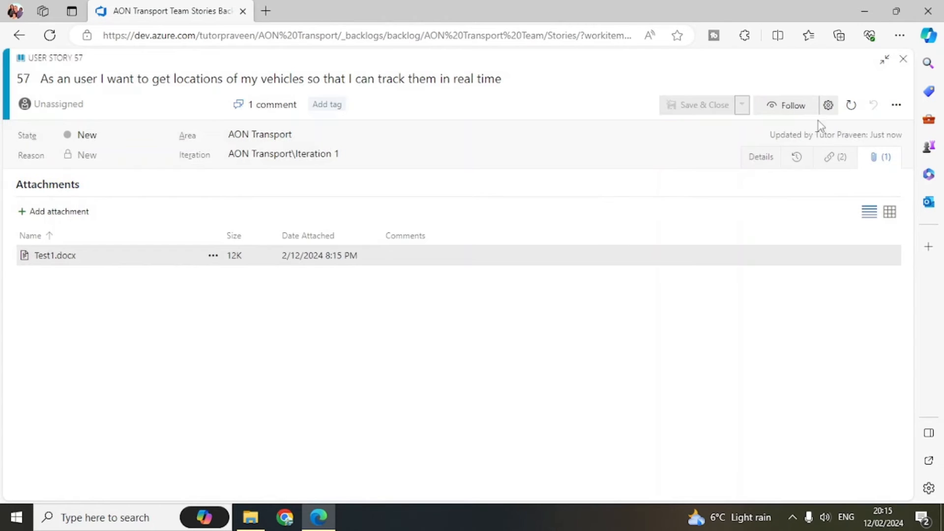
# Step: Follow the user story, and set its notification settings back to Not Subscribed
pyautogui.click(790, 105)
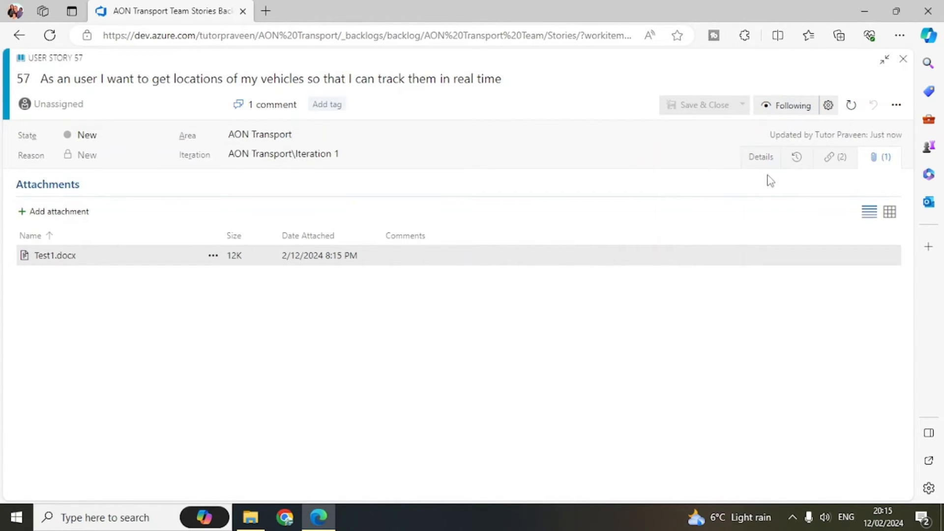
pyautogui.click(829, 106)
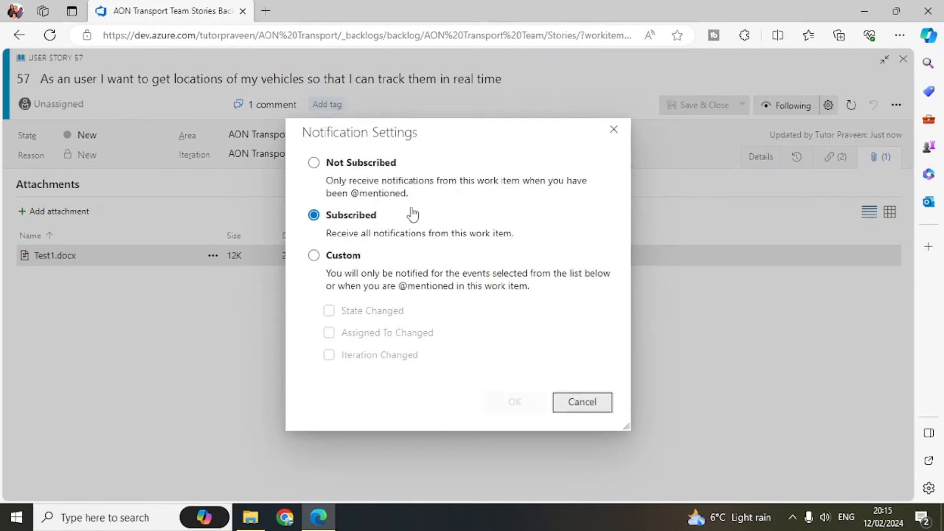
pyautogui.click(314, 163)
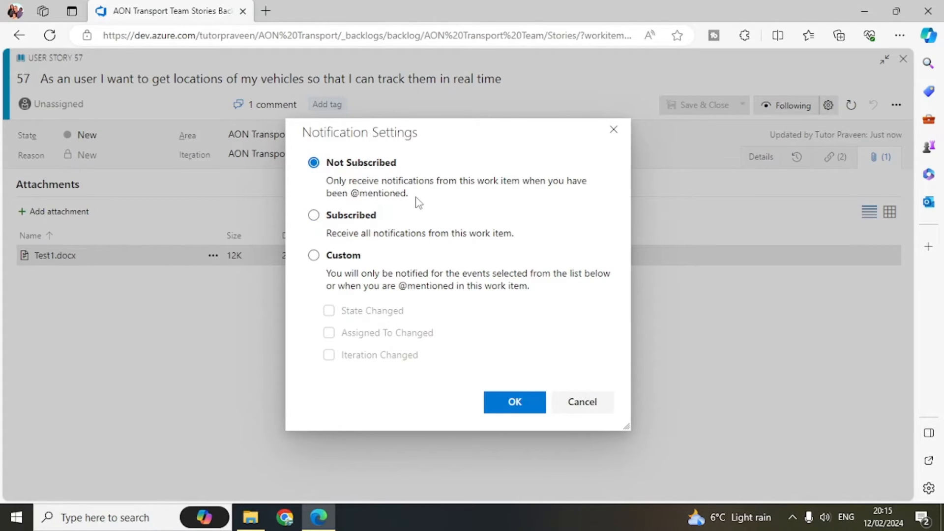
pyautogui.click(528, 403)
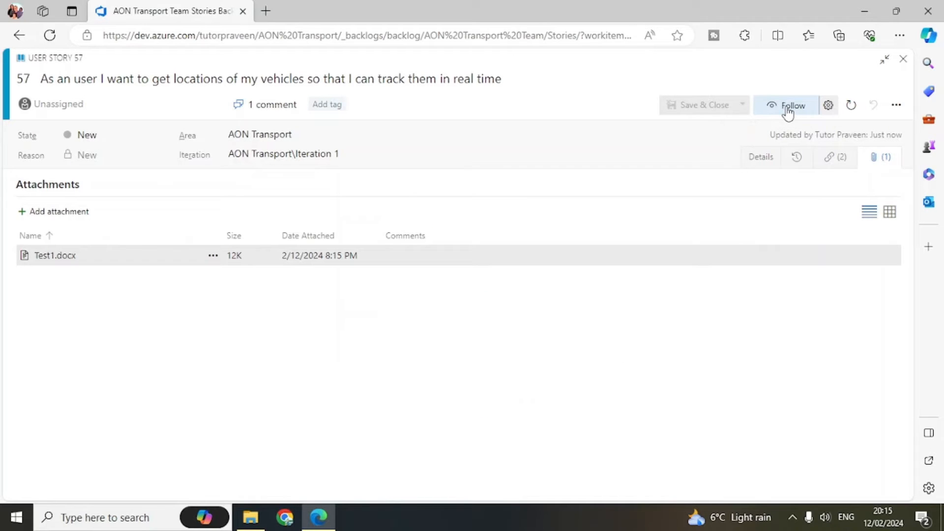
# Step: Set the user story's notification settings to Custom, with notifications only for State Changed
pyautogui.click(828, 105)
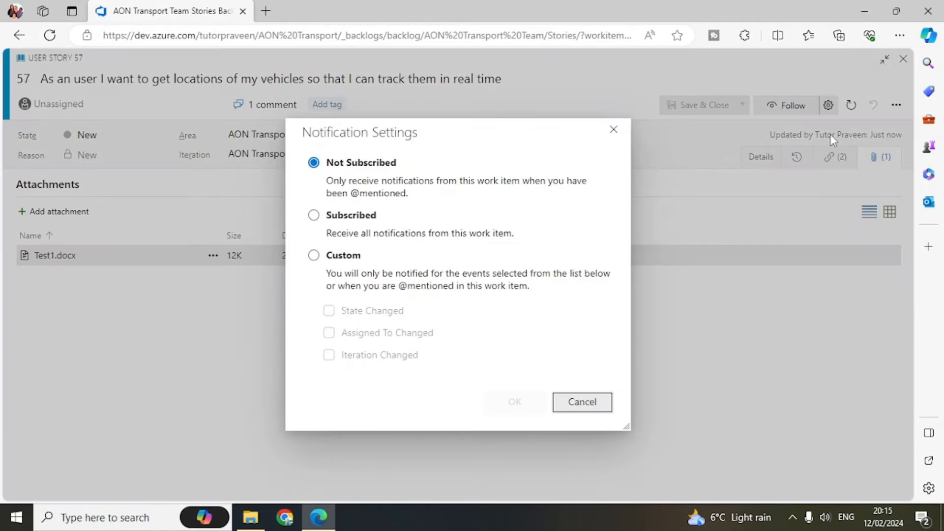
pyautogui.click(313, 214)
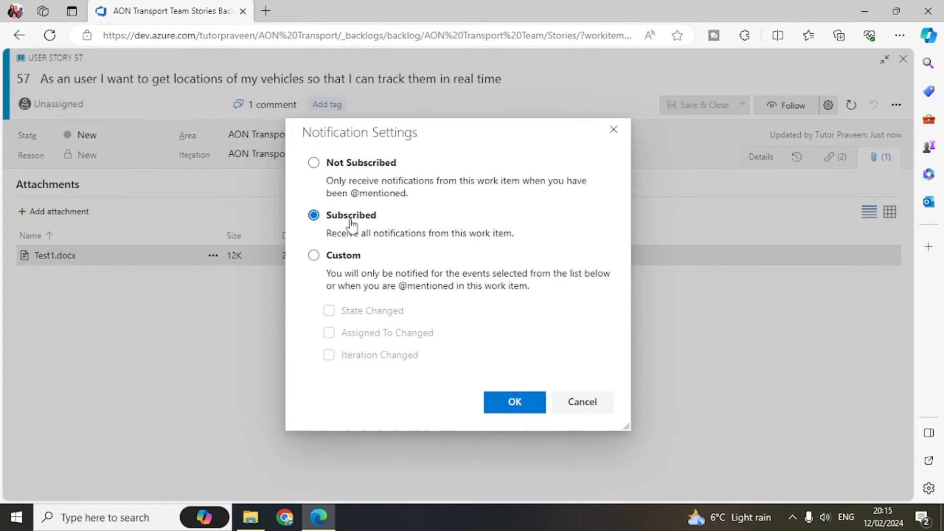
pyautogui.click(313, 255)
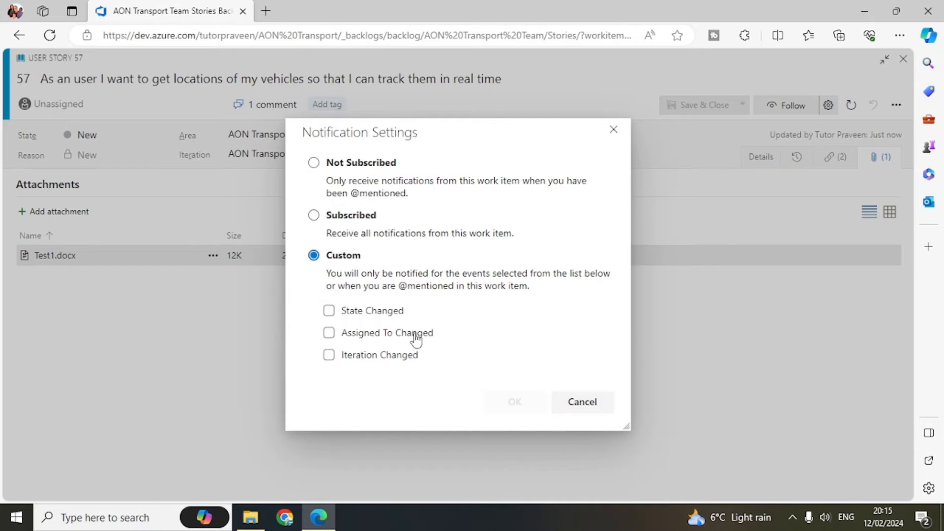
pyautogui.click(329, 315)
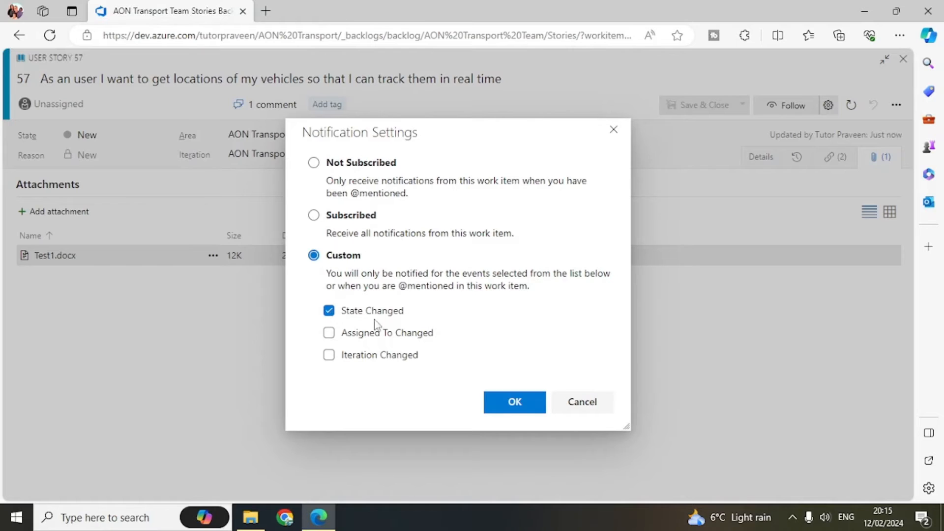
pyautogui.click(528, 404)
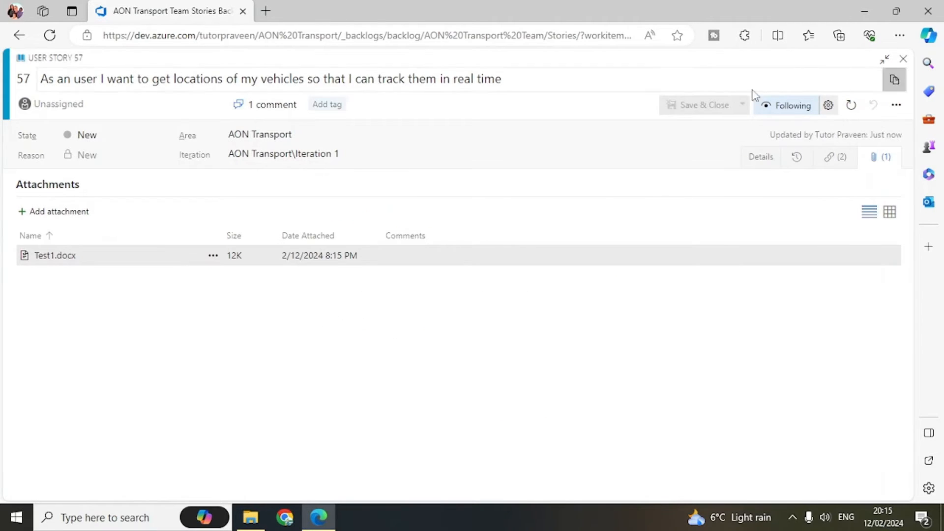
# Step: Return to the user story's details and assign the story to the test user account
pyautogui.click(761, 157)
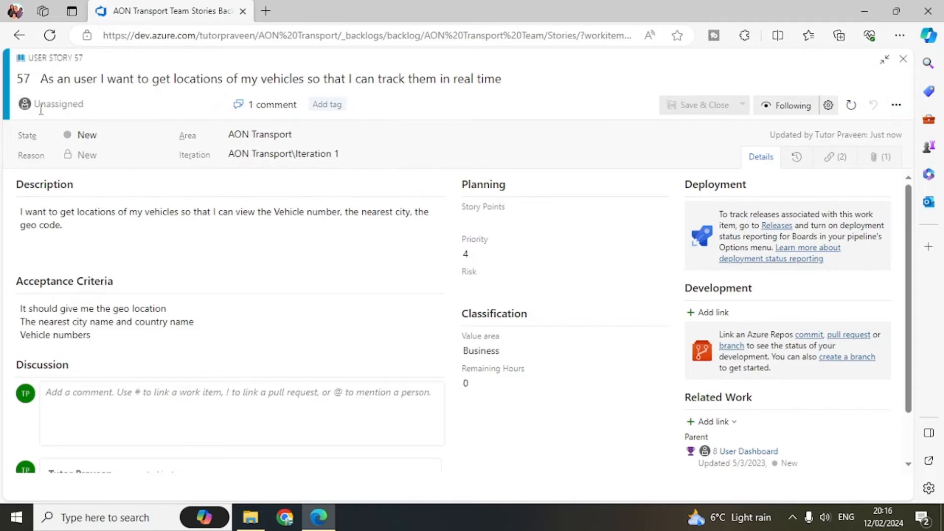
pyautogui.click(217, 104)
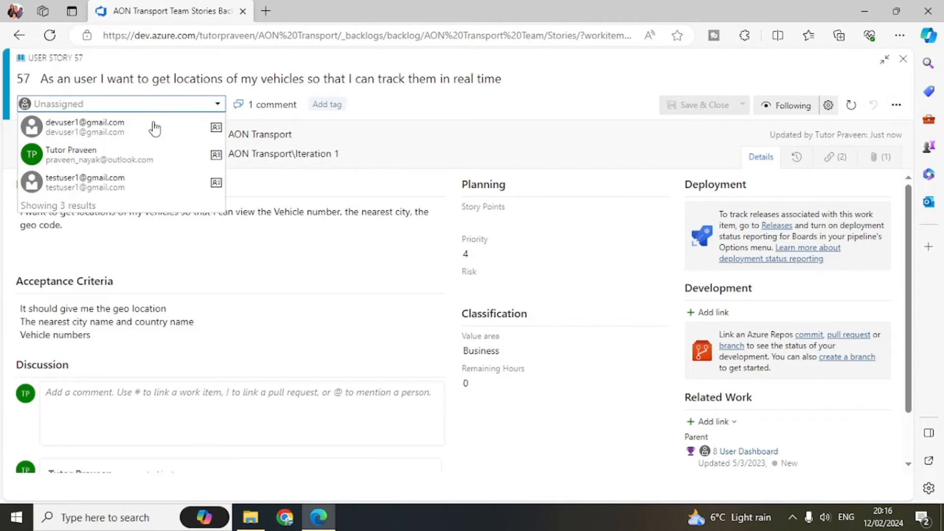
pyautogui.click(91, 183)
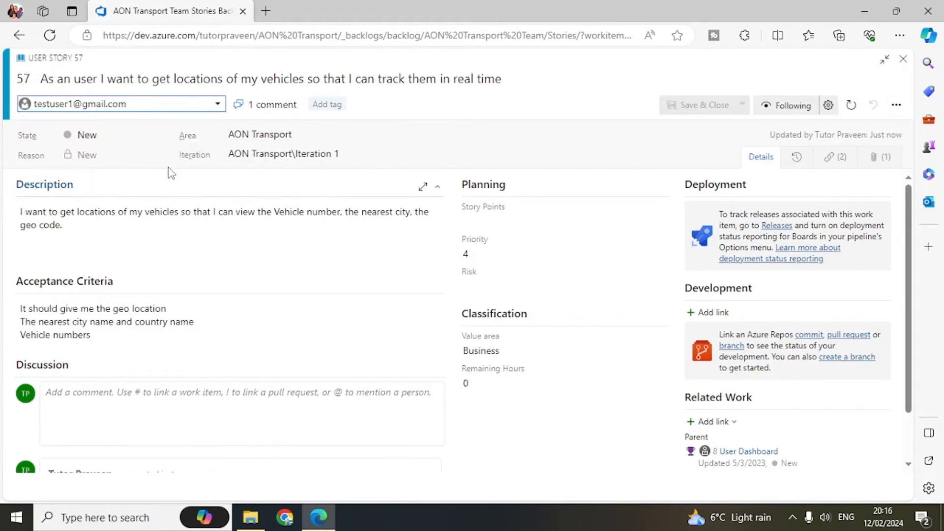
pyautogui.click(217, 106)
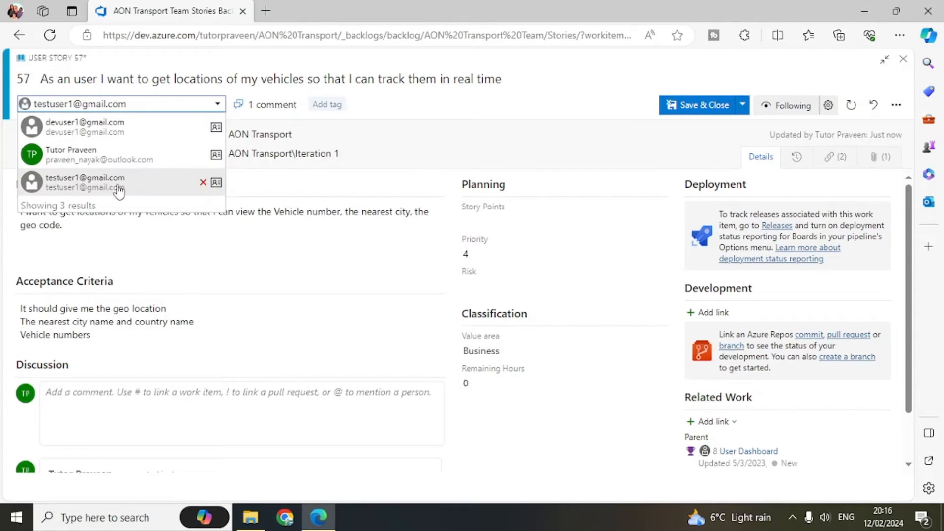
pyautogui.click(391, 175)
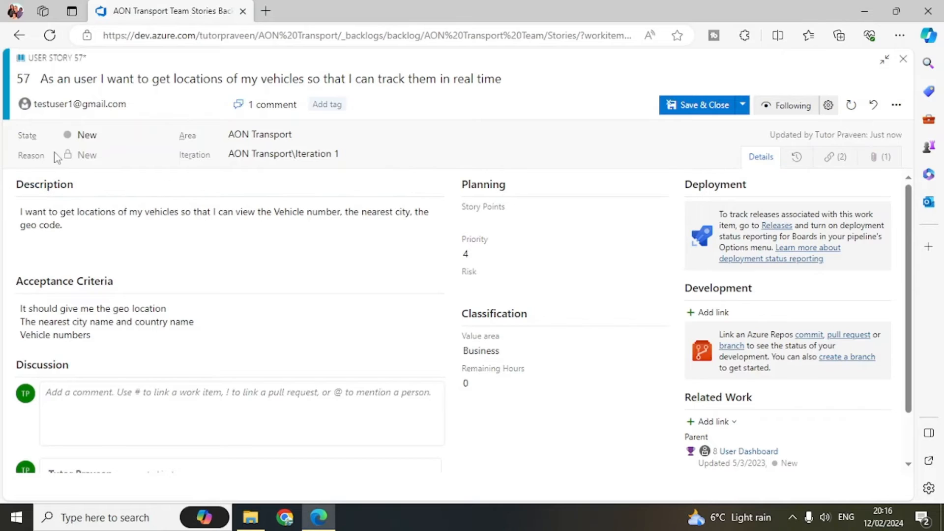
# Step: Examine the states, area and iterations available for the user story without changing them
pyautogui.click(162, 135)
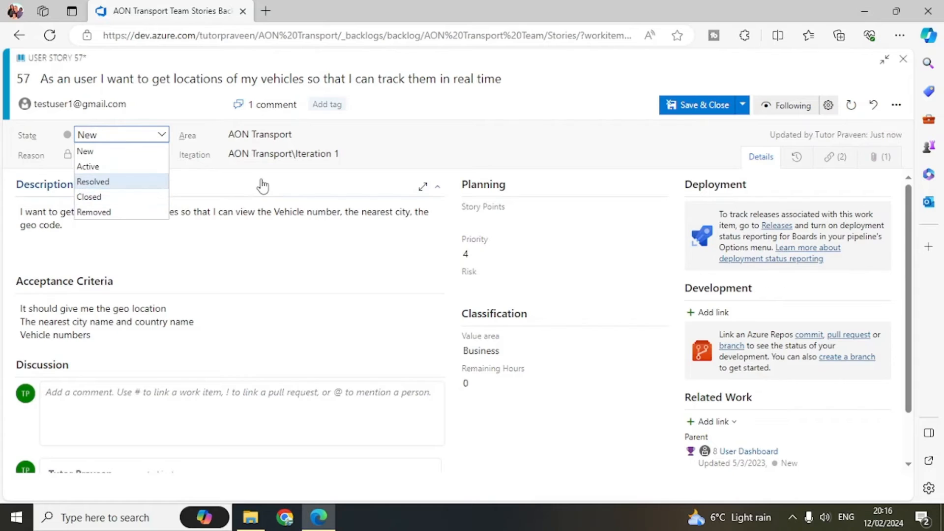
pyautogui.click(572, 56)
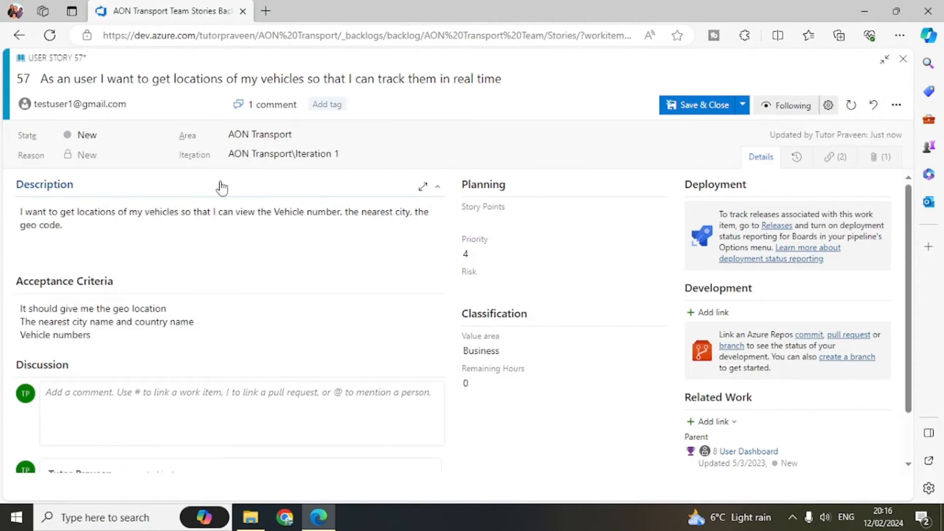
pyautogui.click(297, 134)
pyautogui.click(189, 183)
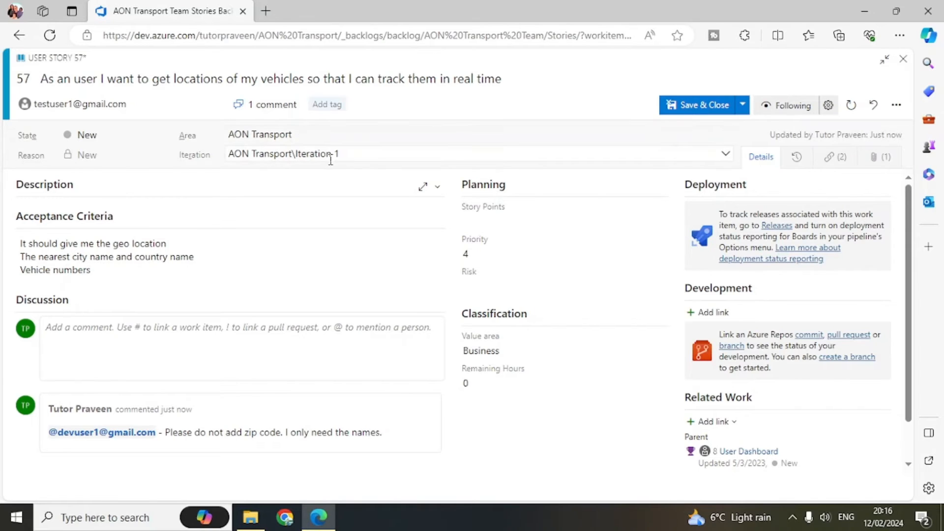
pyautogui.click(297, 153)
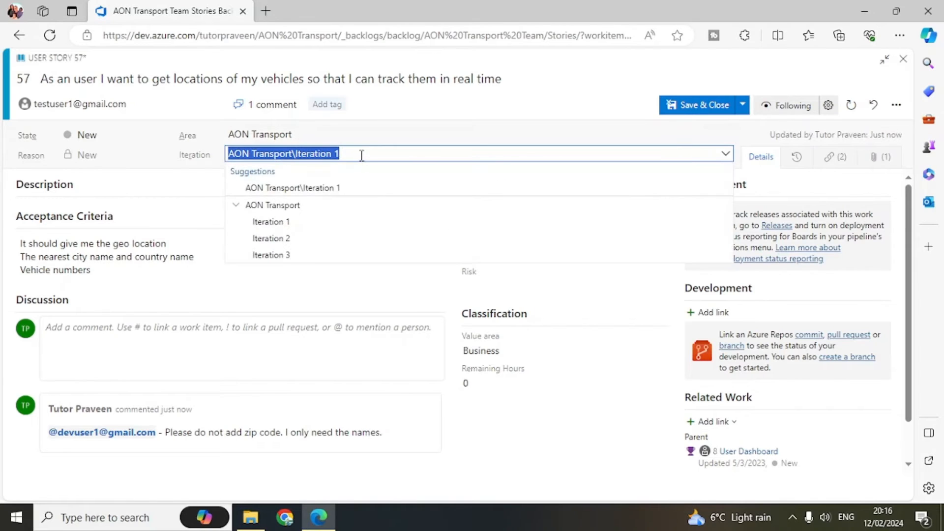
pyautogui.click(361, 156)
pyautogui.moveTo(353, 154); pyautogui.dragTo(306, 146)
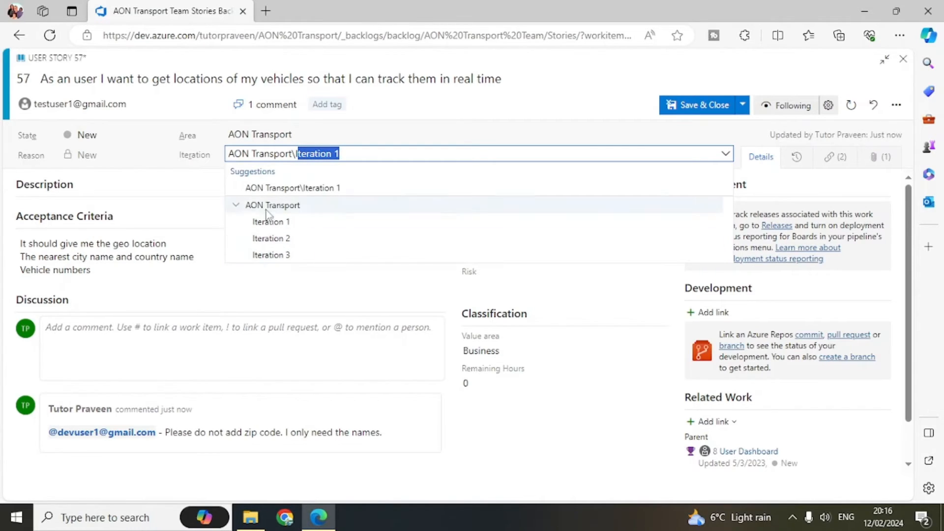
pyautogui.click(216, 176)
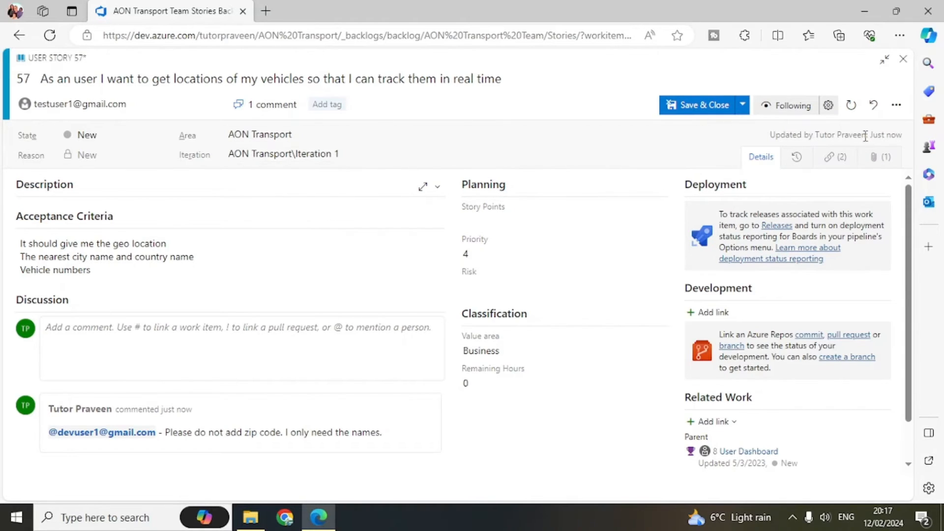
# Step: Try to change the user story's work item type to Bug
pyautogui.click(895, 107)
pyautogui.click(896, 105)
pyautogui.click(895, 105)
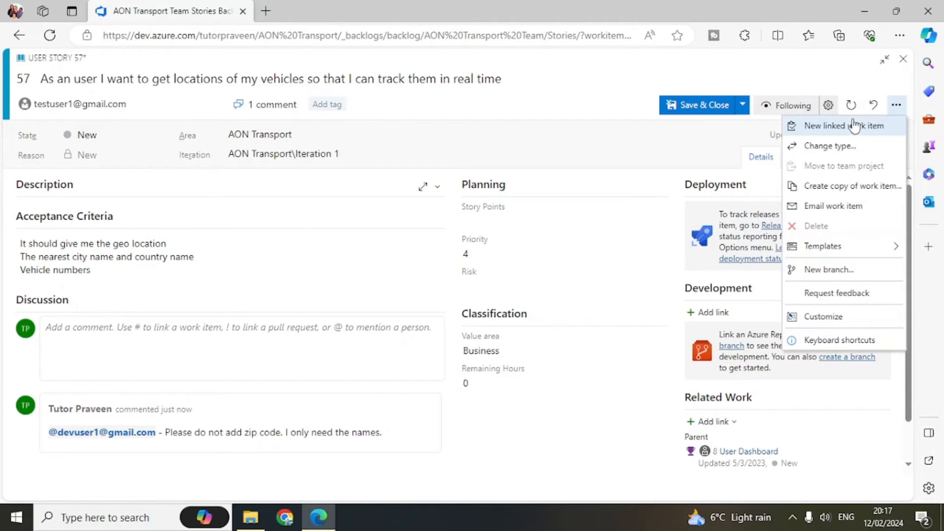
pyautogui.click(834, 147)
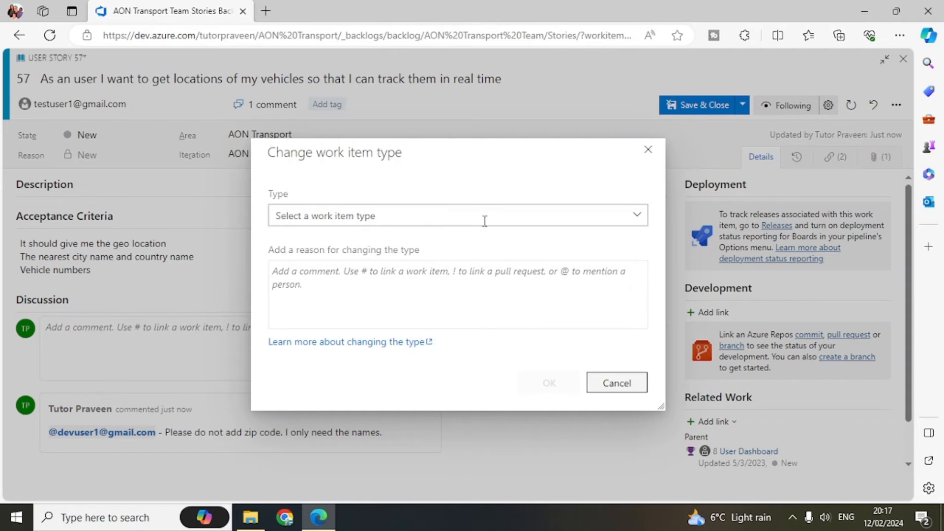
pyautogui.click(637, 216)
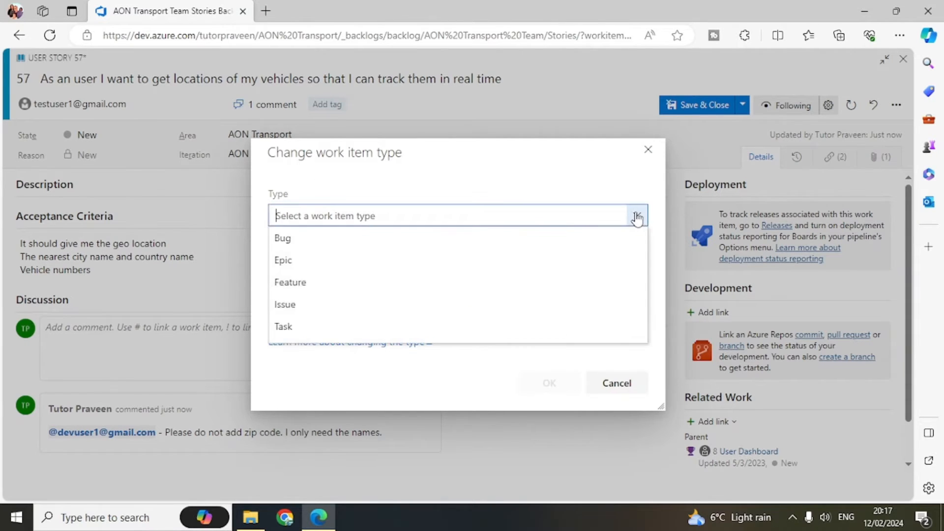
pyautogui.click(282, 238)
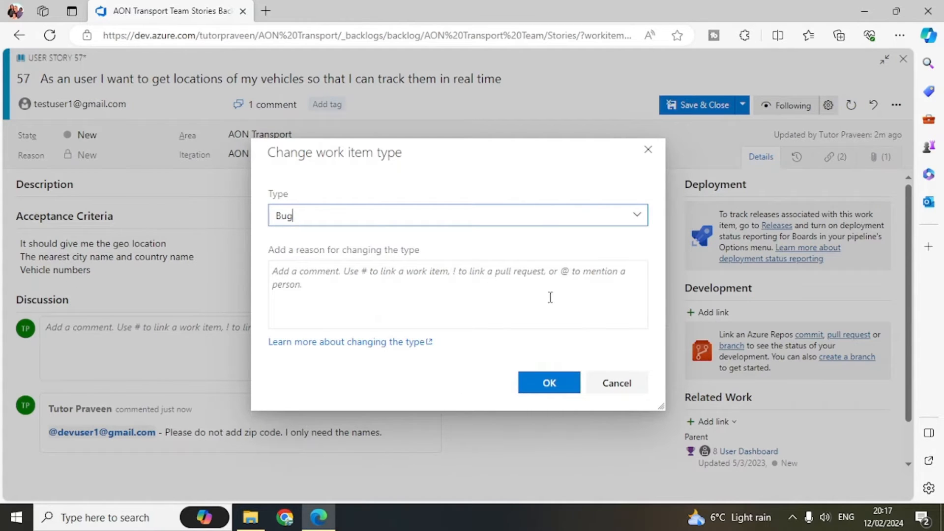
pyautogui.click(612, 383)
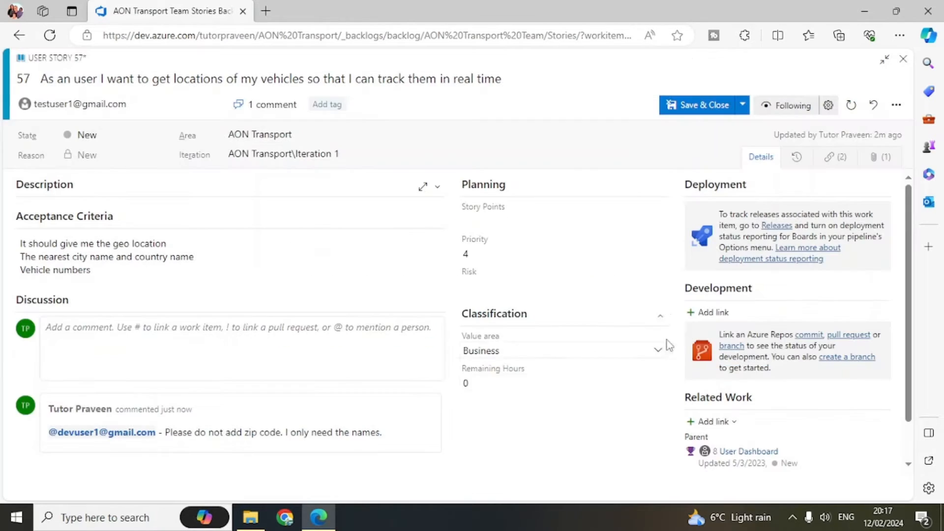
# Step: Examine the form for a new linked work item and the template options among the user story's further actions
pyautogui.click(896, 105)
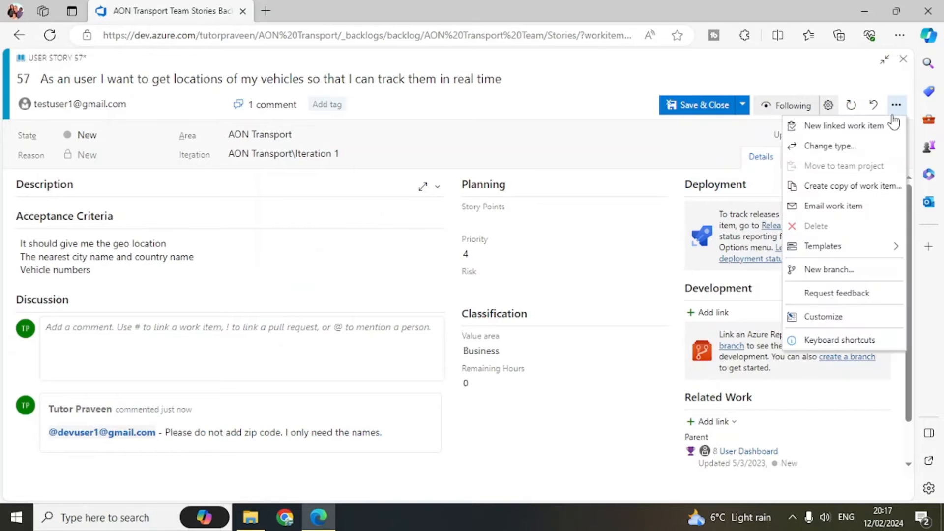
pyautogui.click(837, 129)
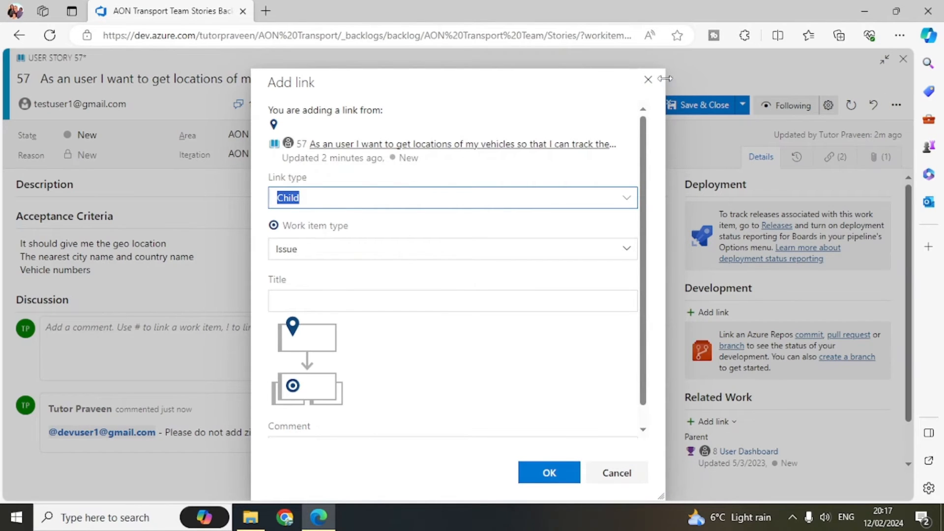
pyautogui.click(649, 79)
pyautogui.click(896, 104)
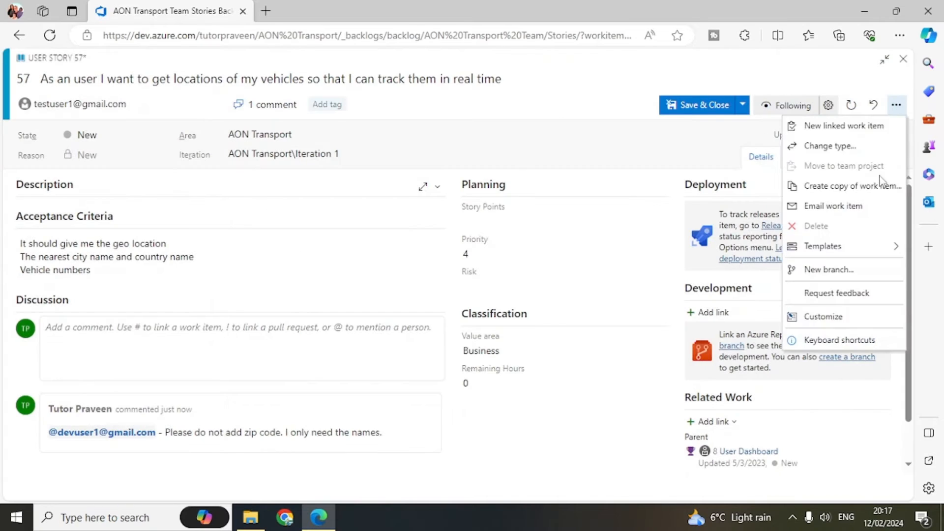
pyautogui.press('Escape')
pyautogui.click(896, 105)
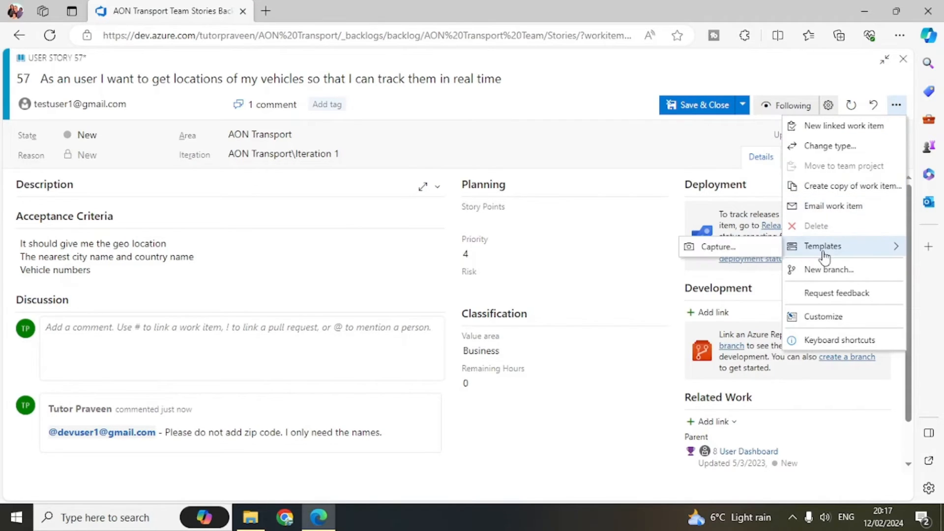
pyautogui.click(574, 453)
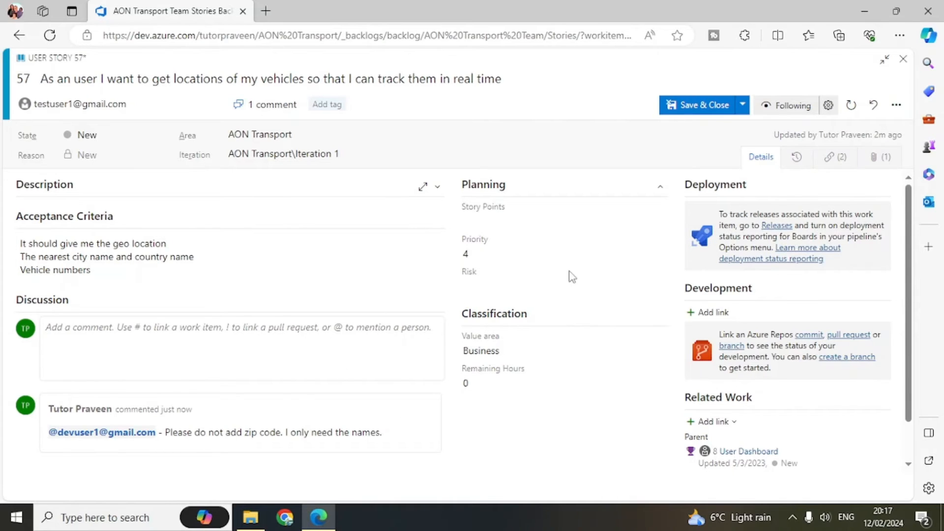
# Step: Examine the fields and values of a template captured from the user story, and close it without saving
pyautogui.click(897, 105)
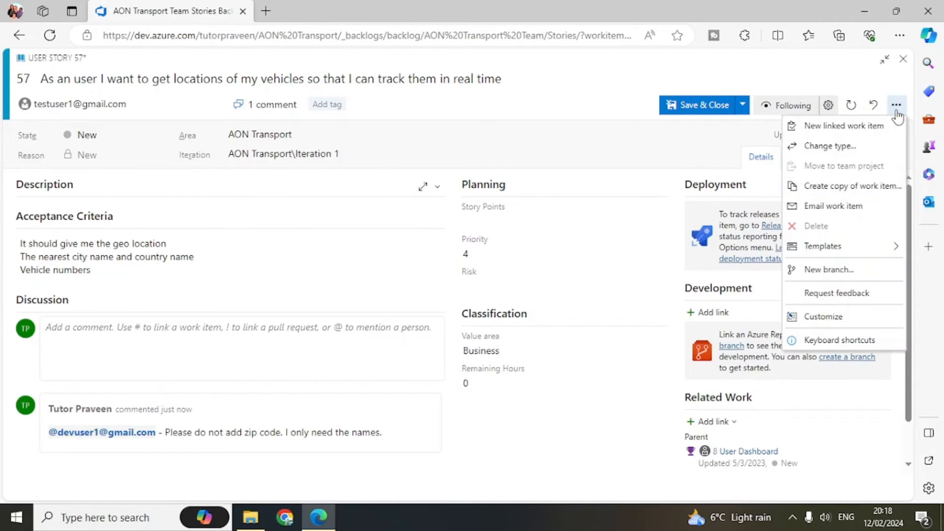
pyautogui.moveTo(835, 255)
pyautogui.click(719, 247)
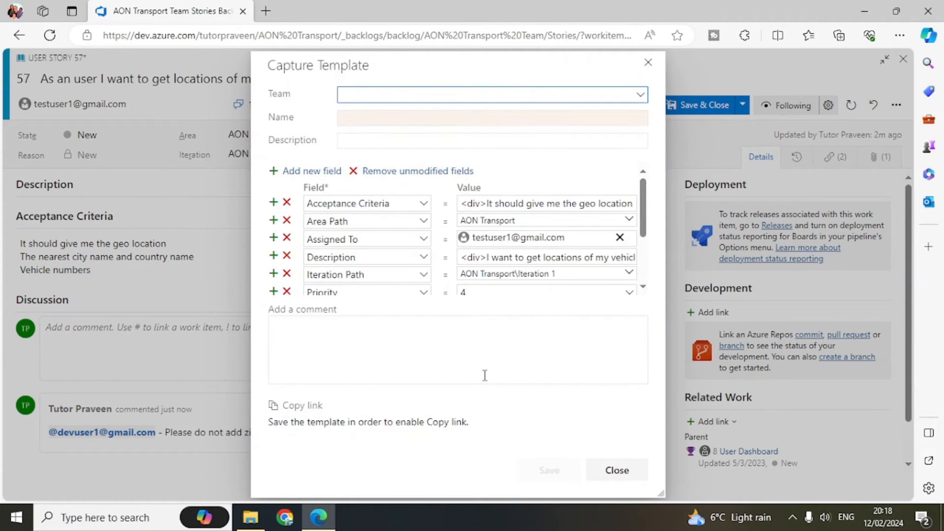
pyautogui.scroll(-1, 357, 275)
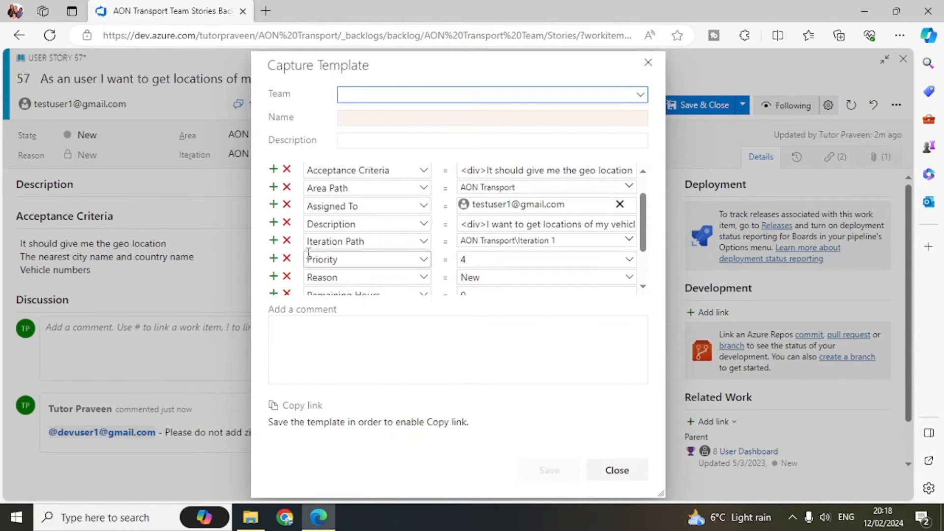
pyautogui.scroll(1, 315, 241)
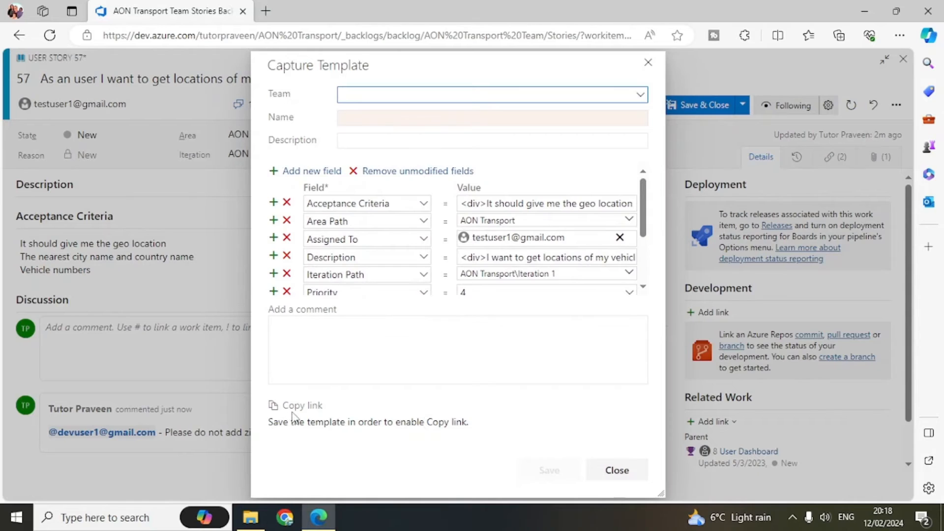
pyautogui.press('Escape')
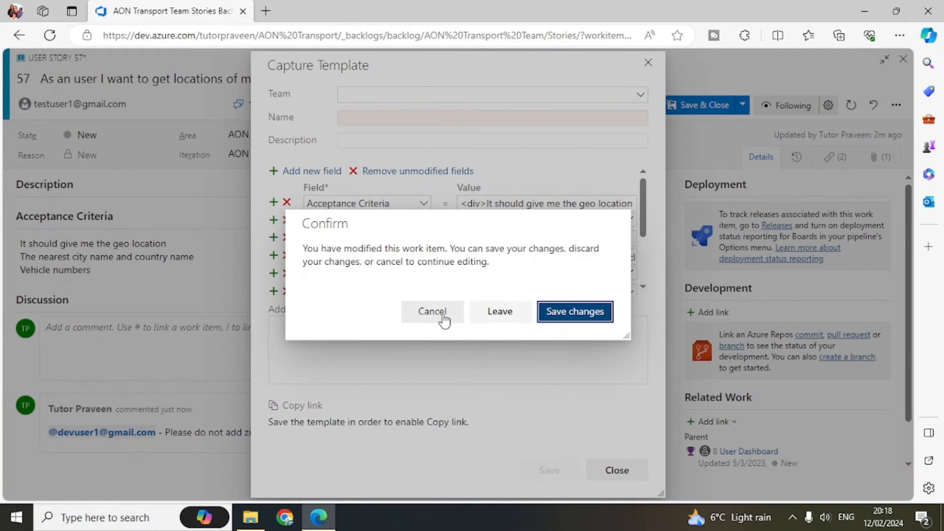
pyautogui.click(433, 312)
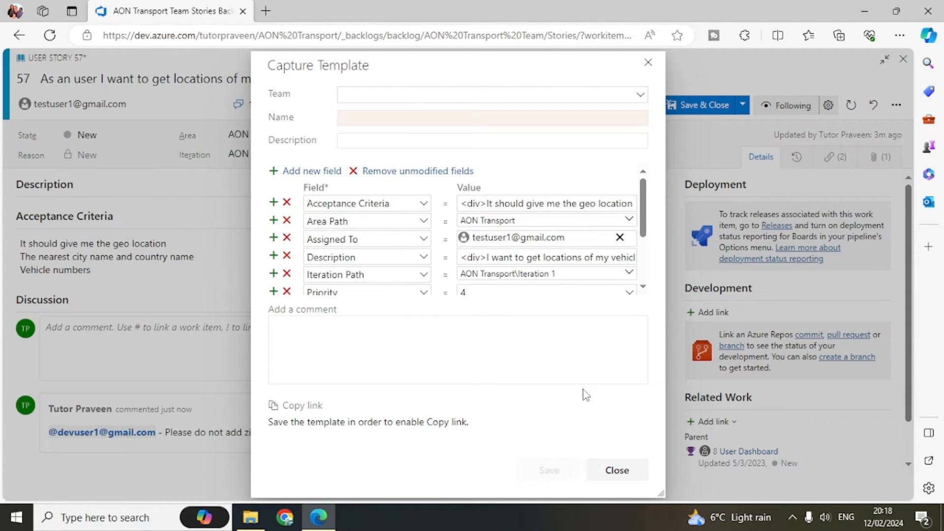
pyautogui.click(650, 63)
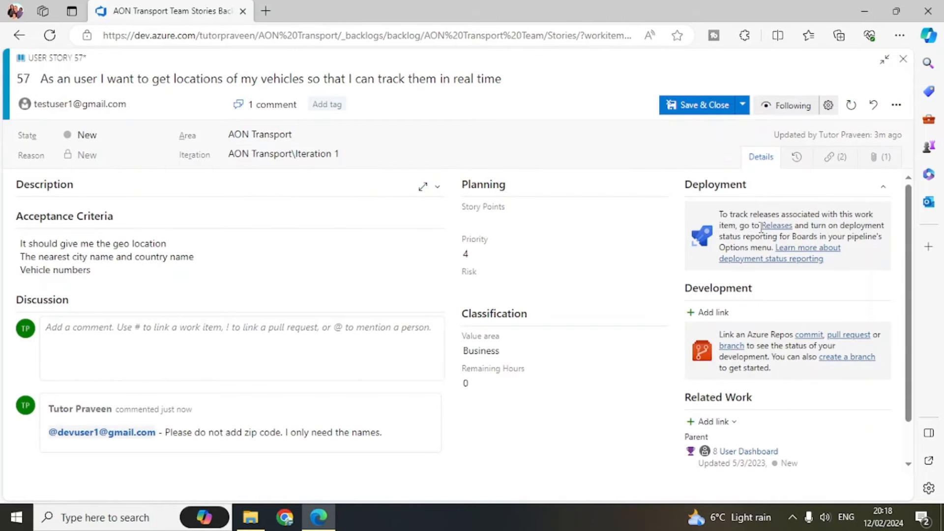
# Step: Examine the form for creating a new branch from the user story, and close it without creating one
pyautogui.click(896, 105)
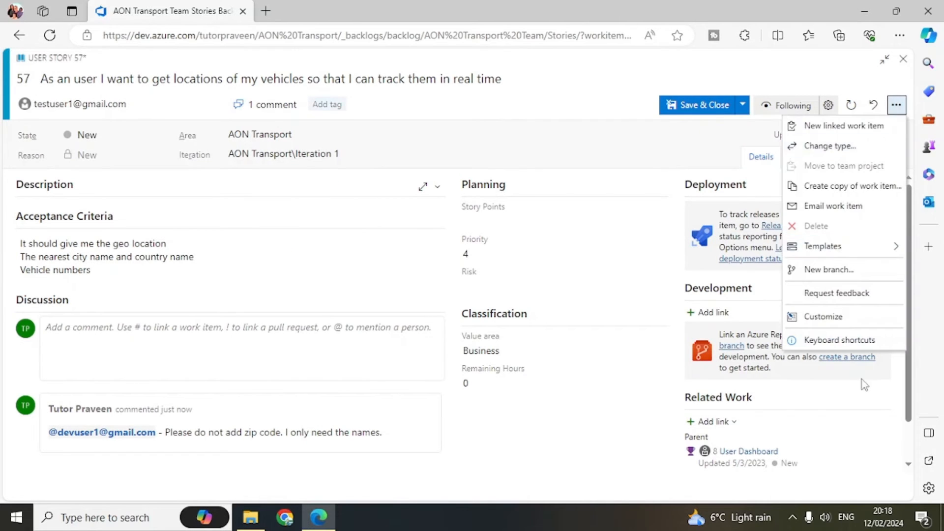
pyautogui.click(840, 269)
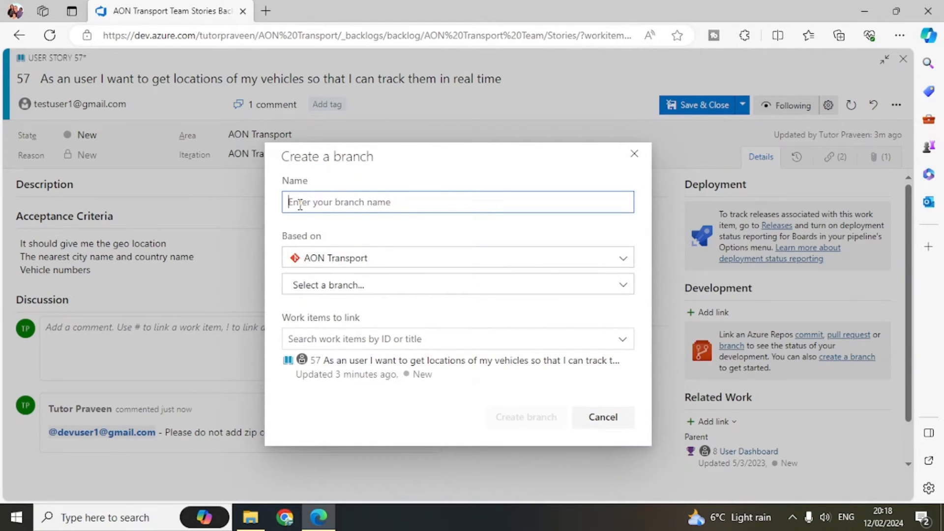
pyautogui.click(635, 154)
# Step: Customize the User Story work item type by adding a new single-line text field named "Estimated hours"
pyautogui.click(897, 109)
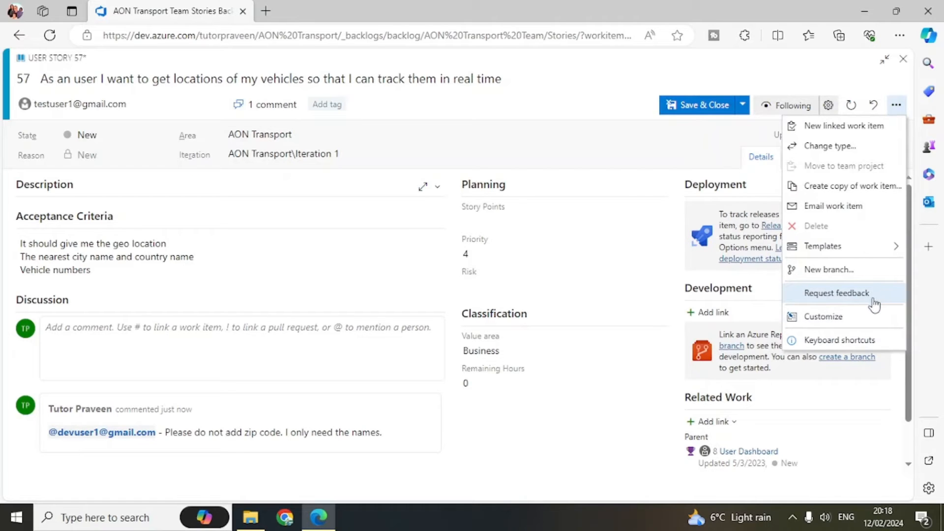
pyautogui.click(843, 321)
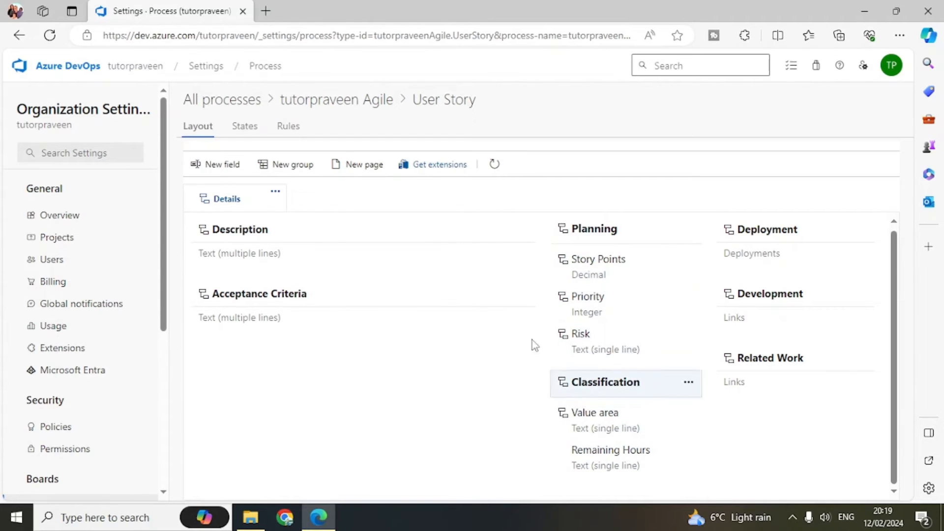
pyautogui.click(220, 164)
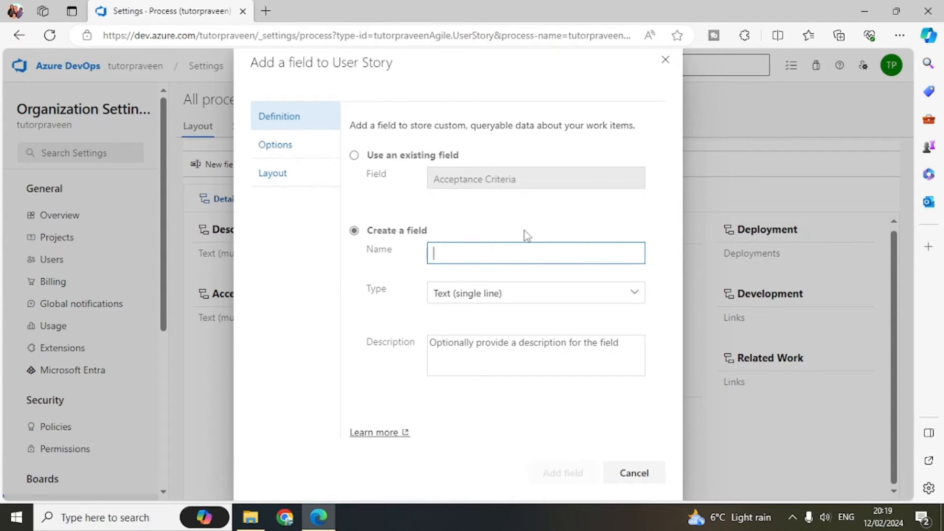
pyautogui.write('Estimated hours')
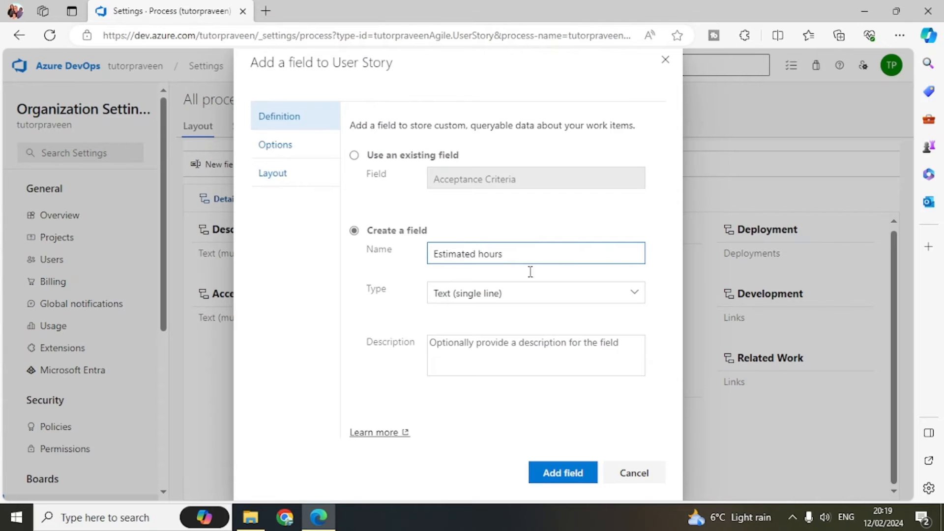
pyautogui.click(565, 474)
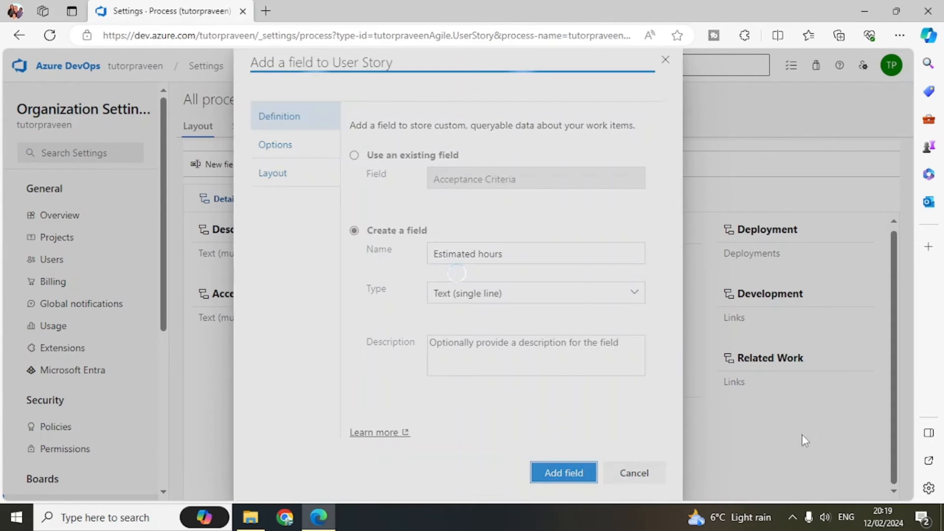
pyautogui.scroll(-1, 676, 480)
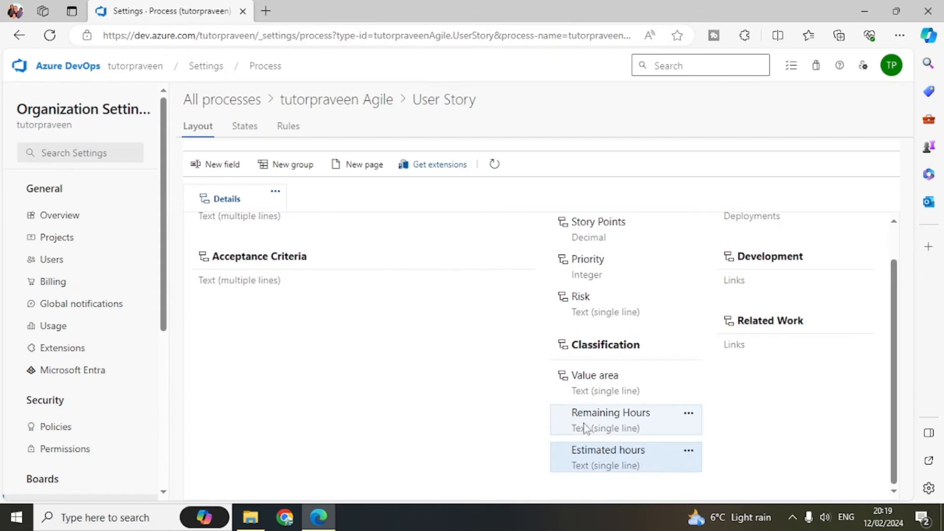
pyautogui.scroll(1, 664, 339)
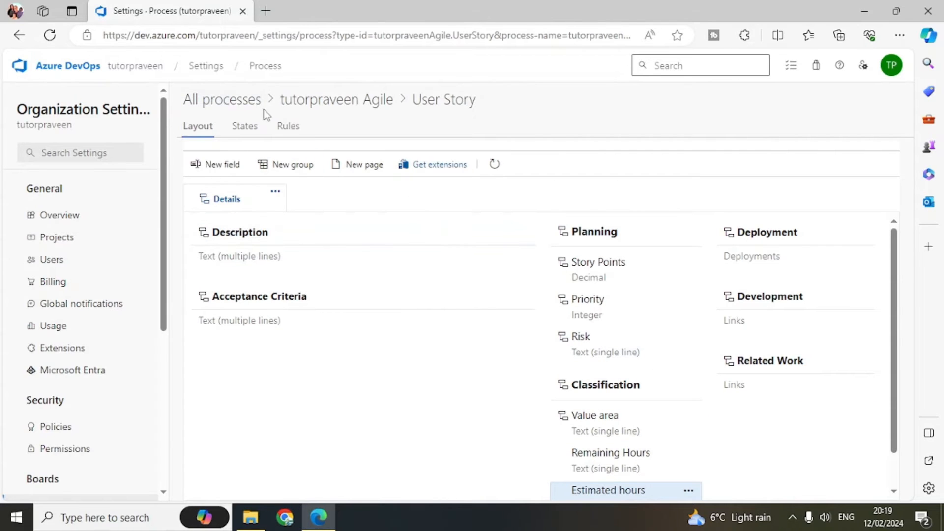
# Step: Return to the AON Transport project's backlog and open the vehicle location user story
pyautogui.click(142, 67)
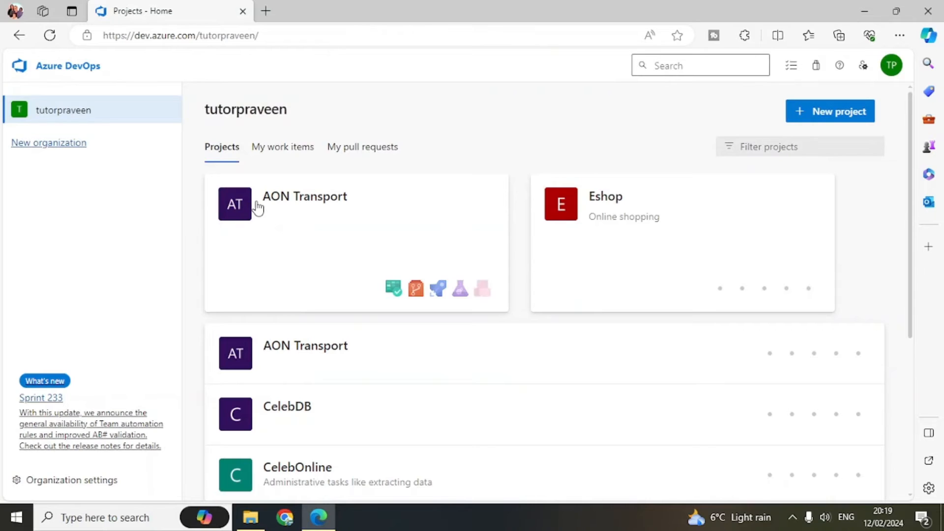
pyautogui.click(255, 206)
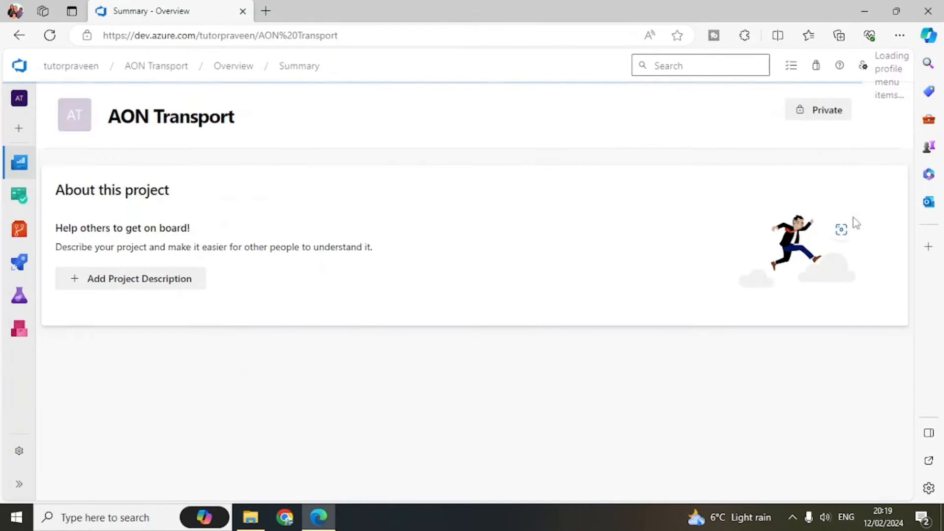
pyautogui.moveTo(28, 185)
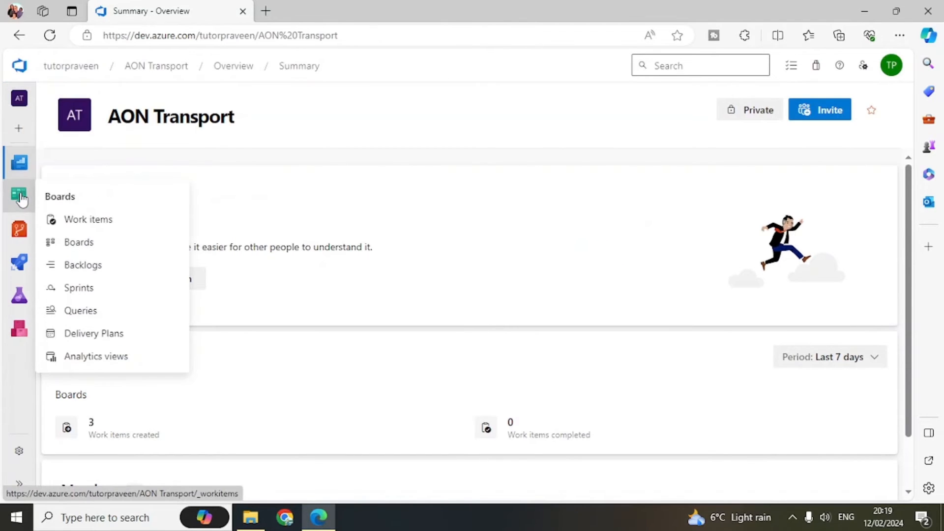
pyautogui.click(77, 267)
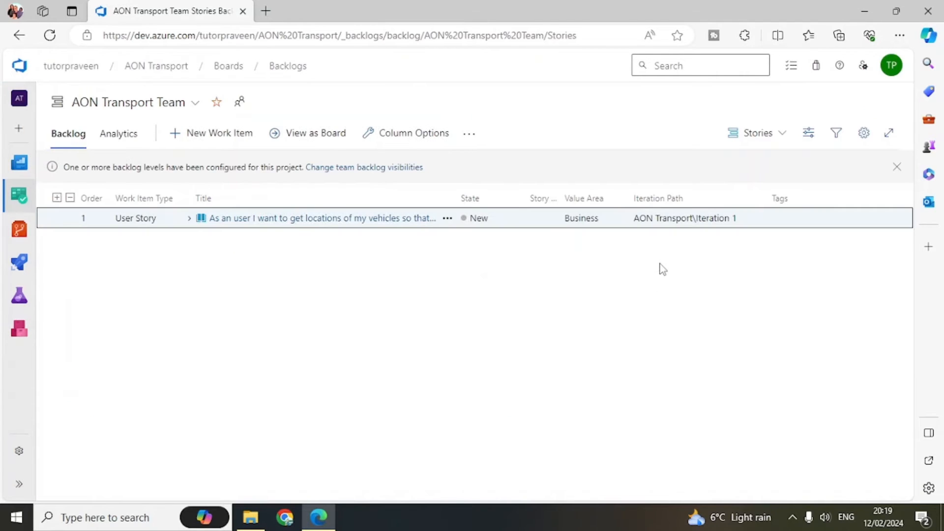
pyautogui.click(344, 217)
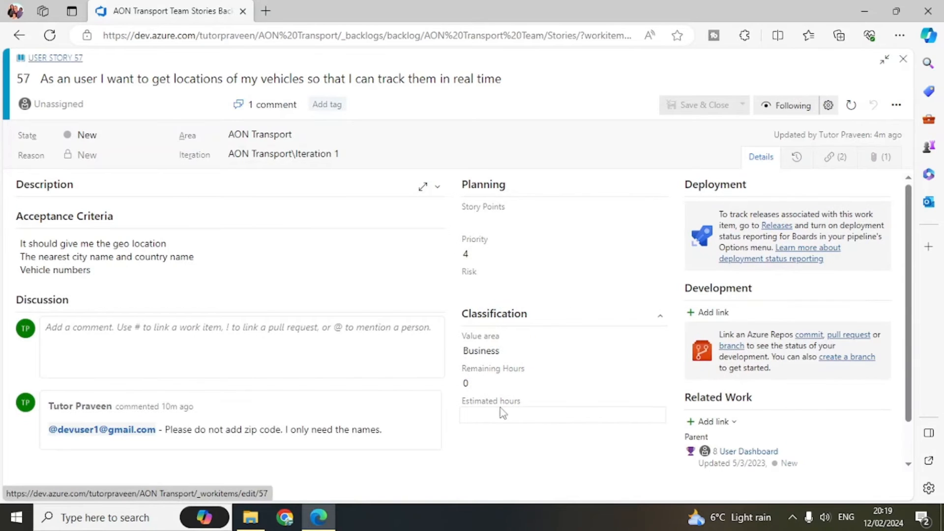
# Step: Set both Estimated hours and Remaining Hours of the user story to 12
pyautogui.click(485, 413)
pyautogui.moveTo(524, 401); pyautogui.dragTo(458, 399)
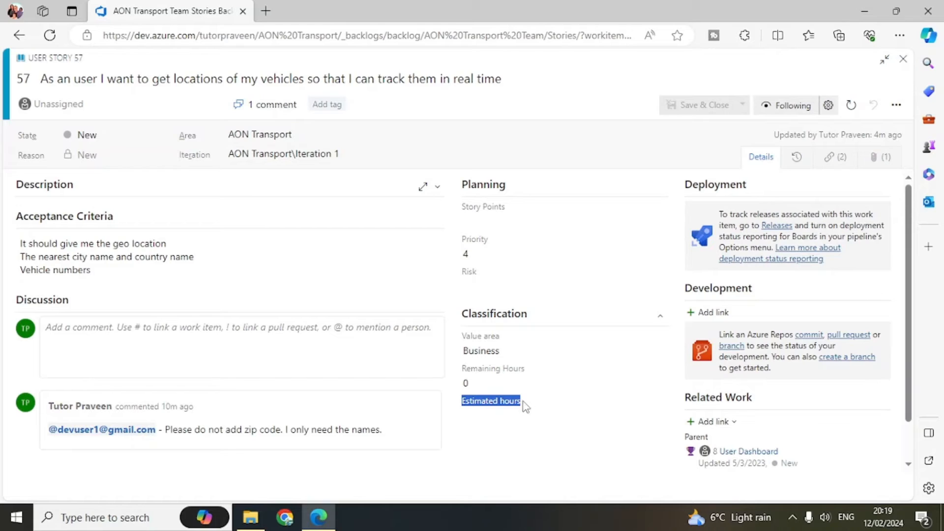
pyautogui.click(526, 415)
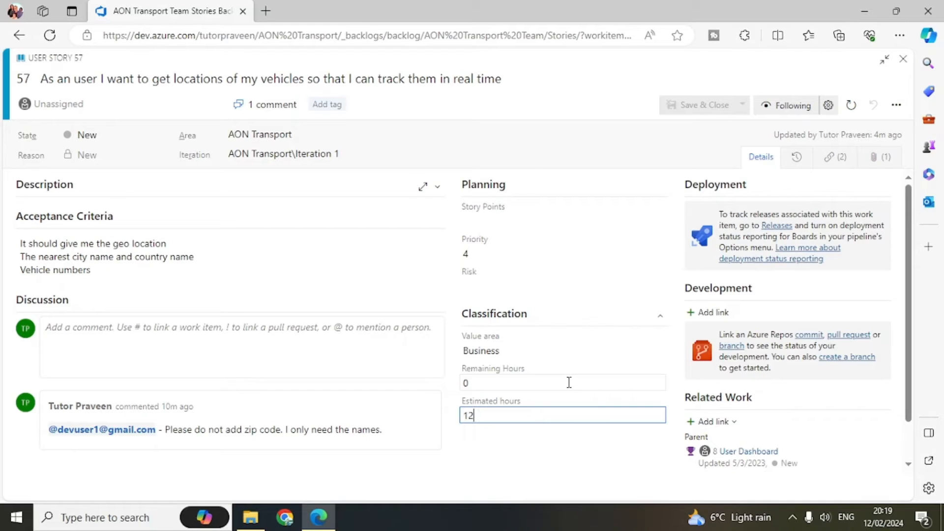
pyautogui.click(520, 382)
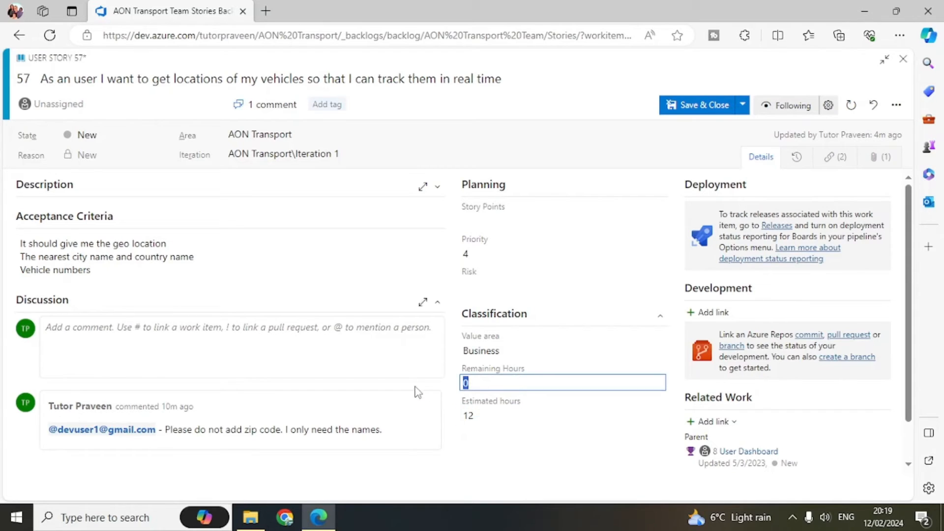
pyautogui.click(527, 460)
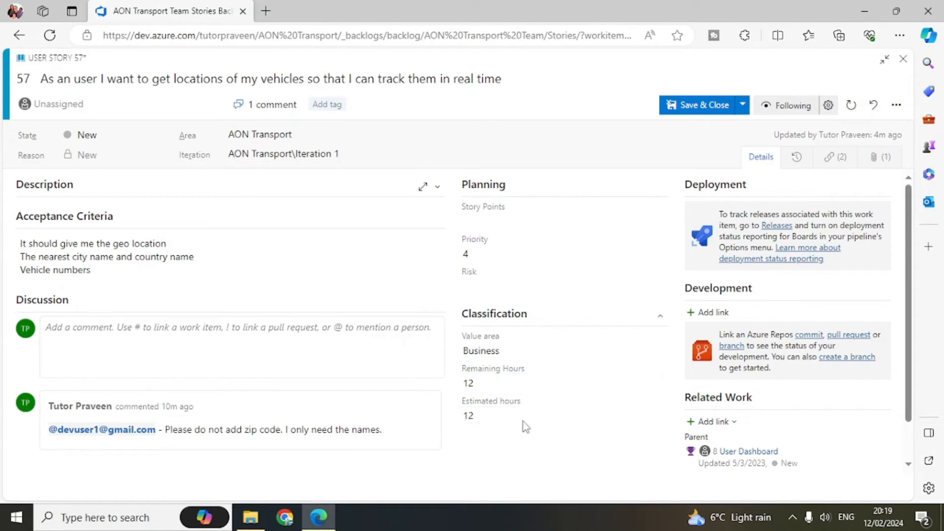
# Step: Reduce the user story's Remaining Hours to 6
pyautogui.click(483, 385)
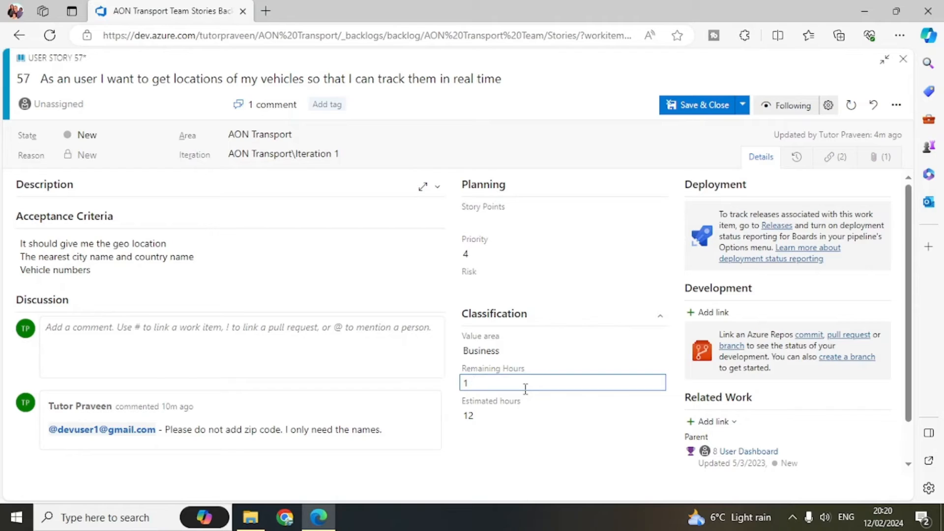
pyautogui.click(506, 470)
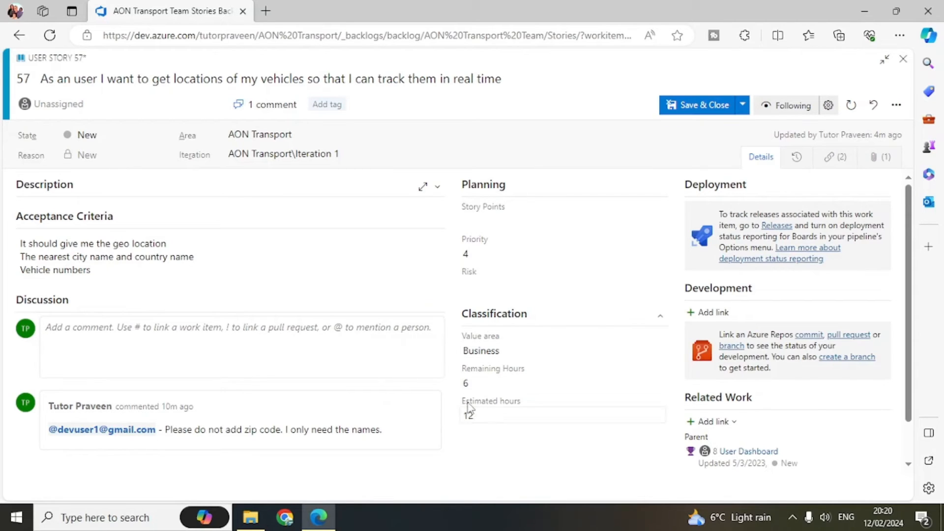
pyautogui.moveTo(485, 415); pyautogui.dragTo(439, 420)
pyautogui.click(484, 440)
# Step: Set the user story's Risk to 3 - Low after trying 1 - High, and save the story without closing it
pyautogui.click(658, 286)
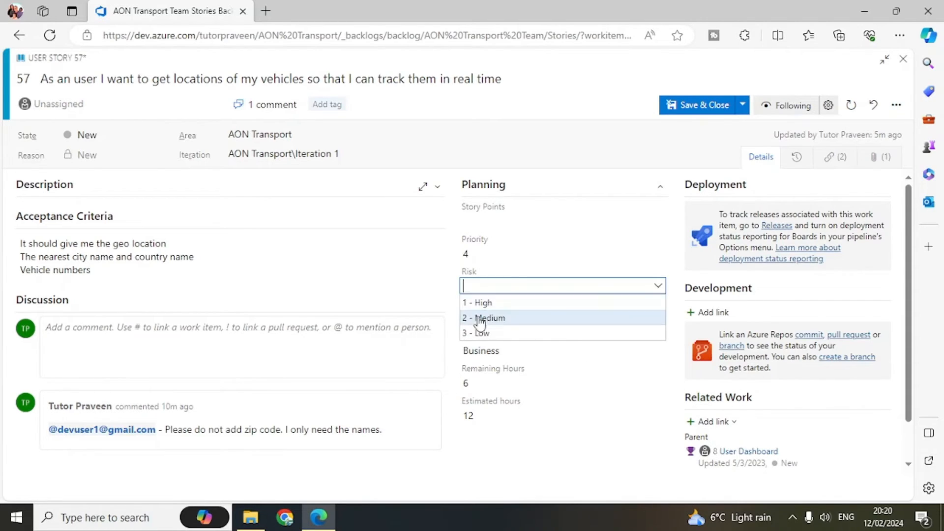
pyautogui.click(511, 304)
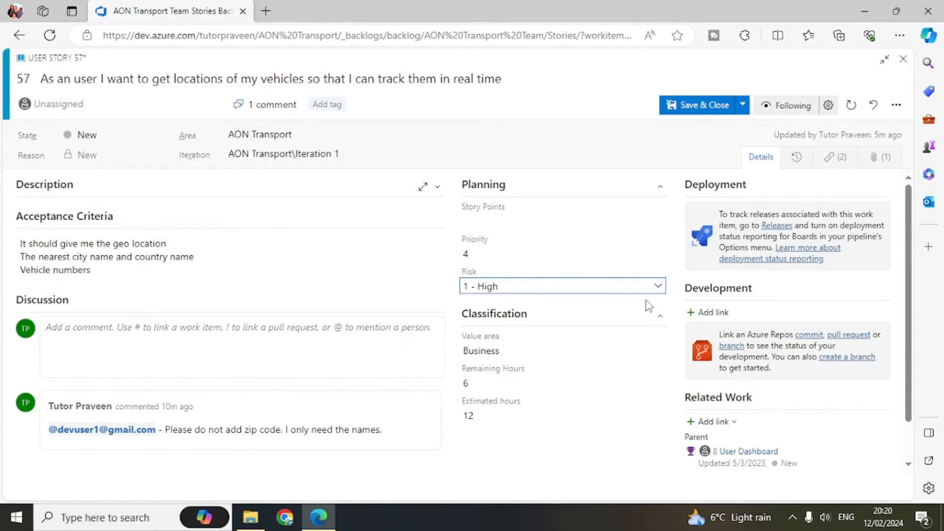
pyautogui.click(658, 291)
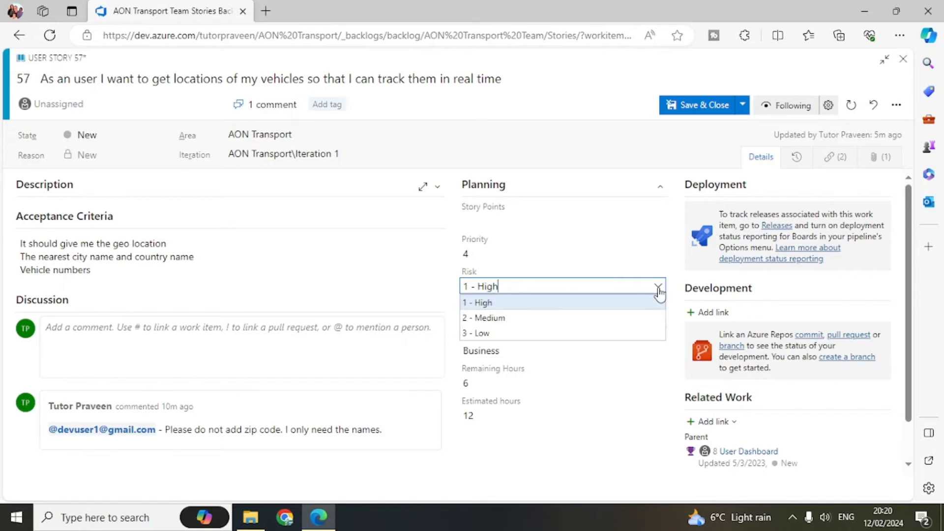
pyautogui.click(489, 335)
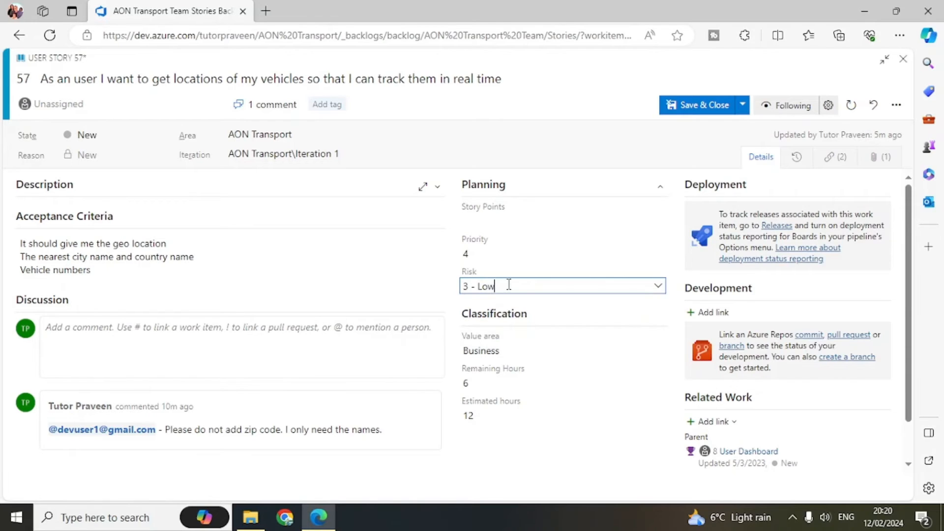
pyautogui.click(744, 105)
pyautogui.click(685, 125)
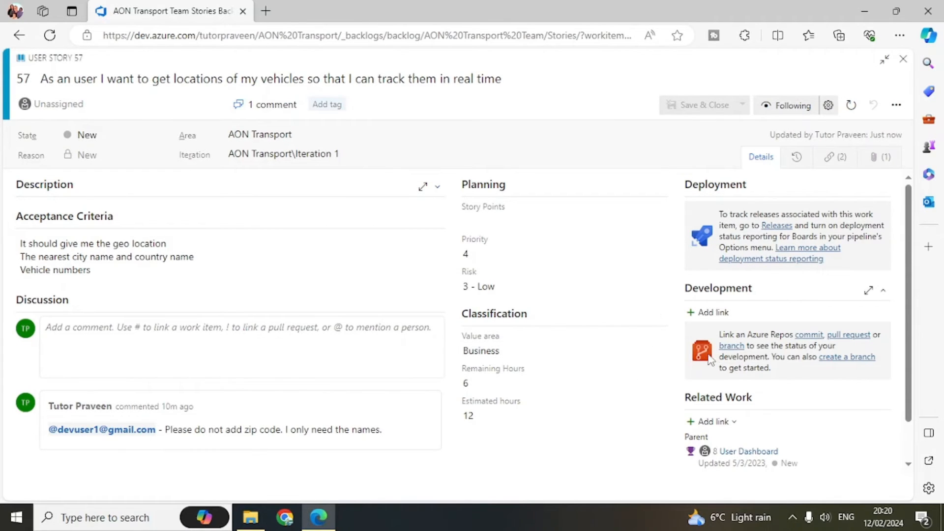
pyautogui.click(897, 106)
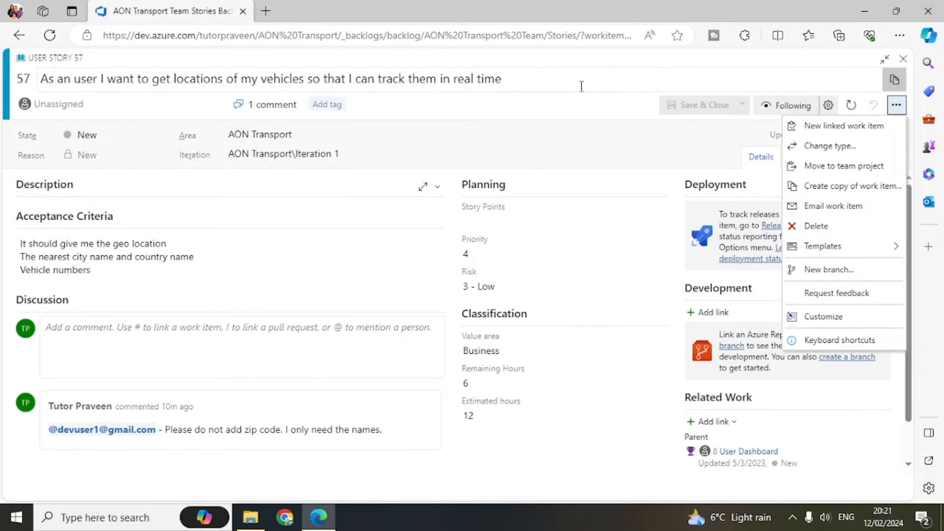
pyautogui.click(574, 107)
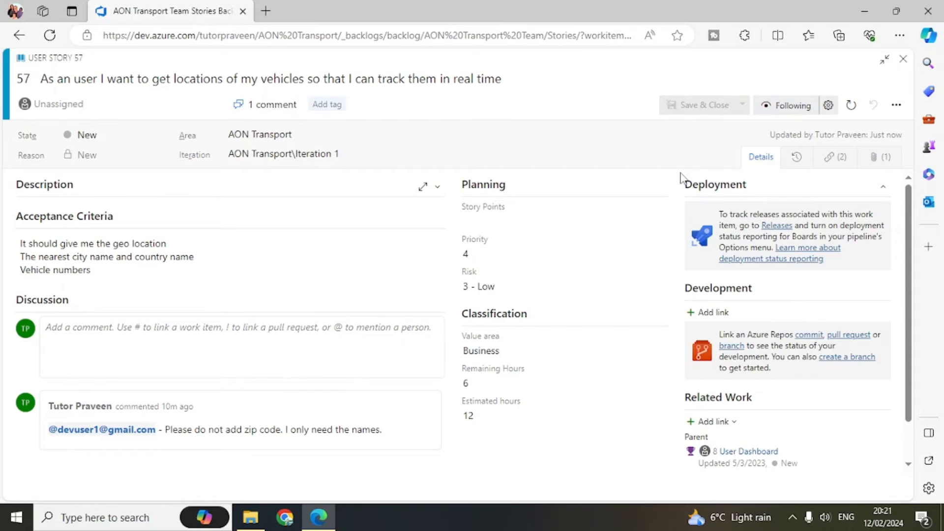
# Step: Tag the user story with Tech Task and Release 1, and save and close it
pyautogui.click(331, 112)
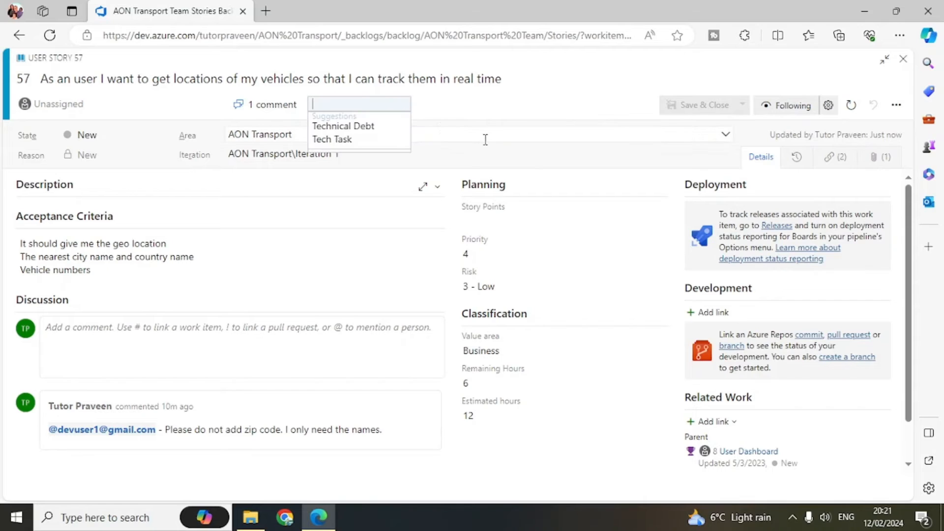
pyautogui.click(329, 140)
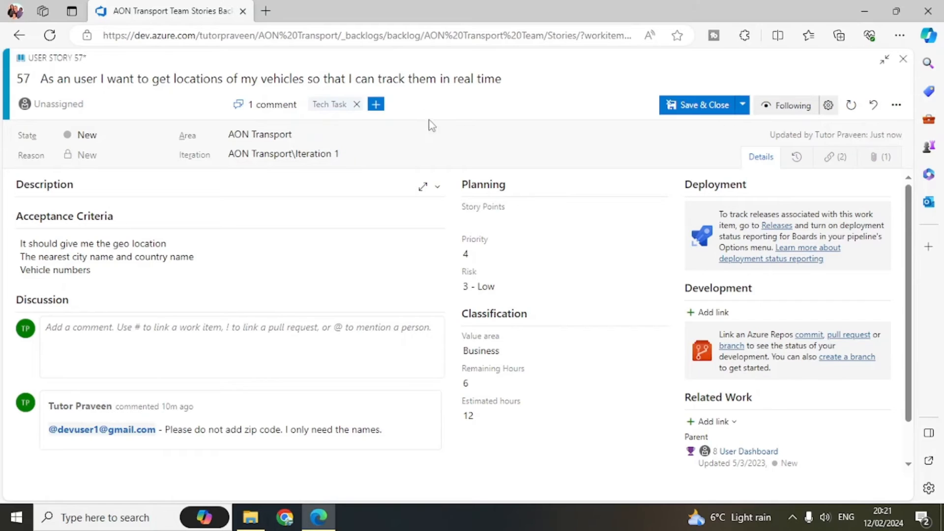
pyautogui.click(377, 105)
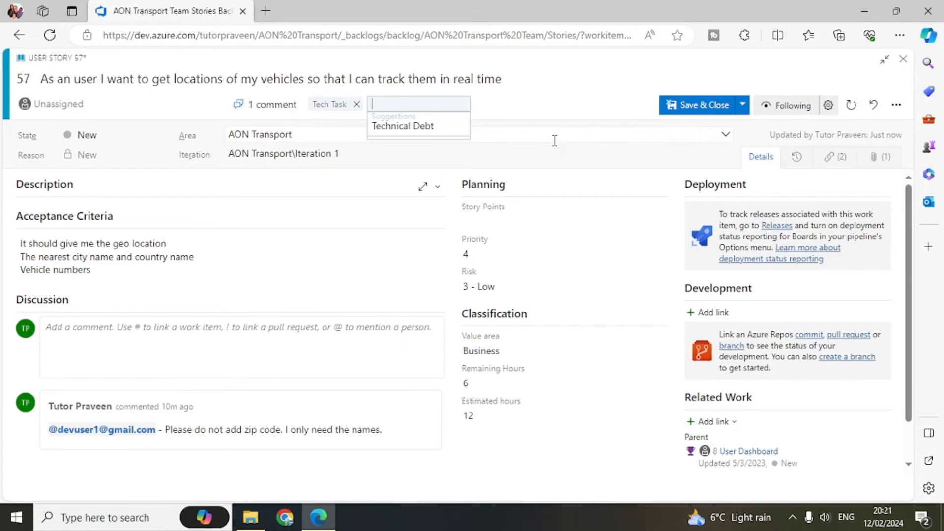
pyautogui.write('Req')
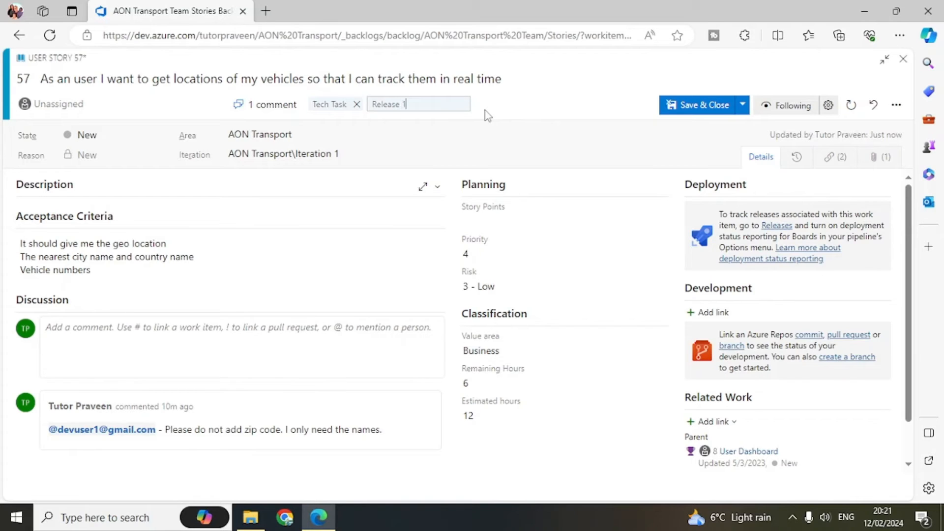
pyautogui.click(523, 118)
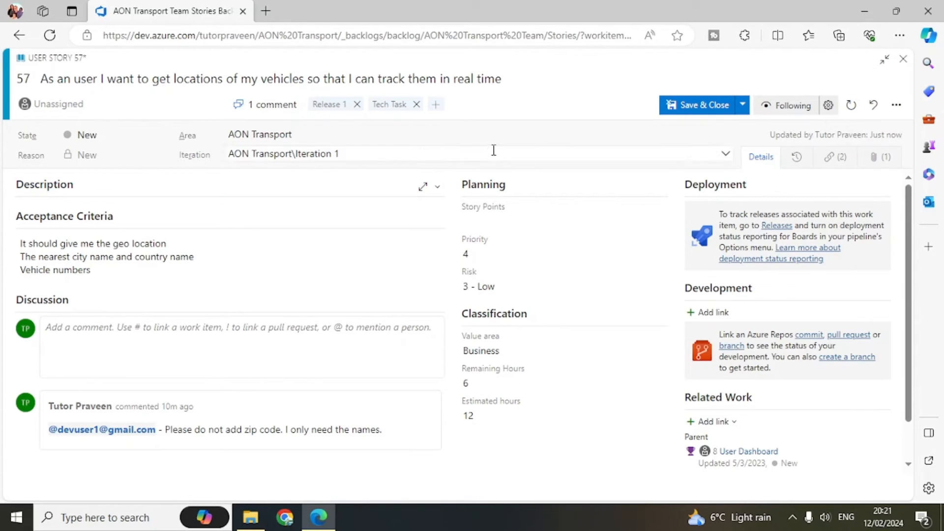
pyautogui.click(719, 107)
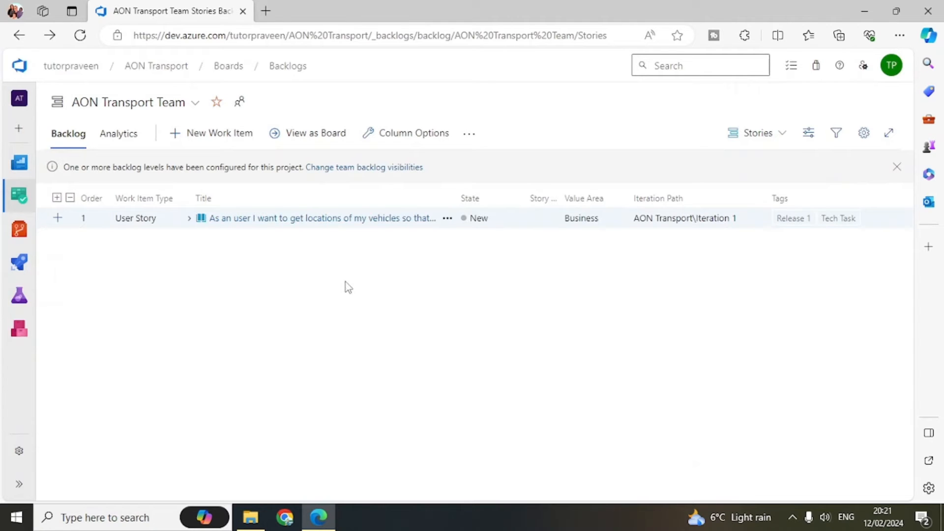
# Step: Move the vehicle location user story to the current iteration, Iteration 1, and open the team's sprint taskboard
pyautogui.click(448, 219)
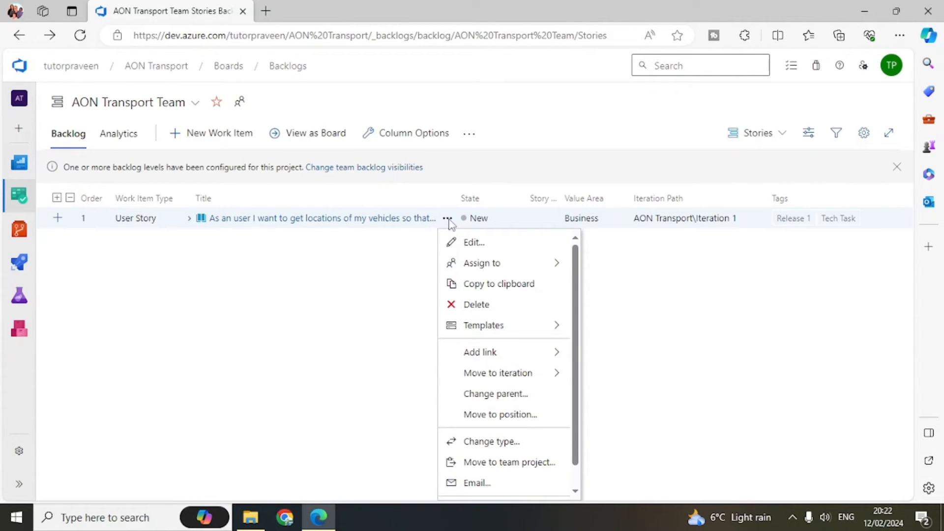
pyautogui.moveTo(526, 378)
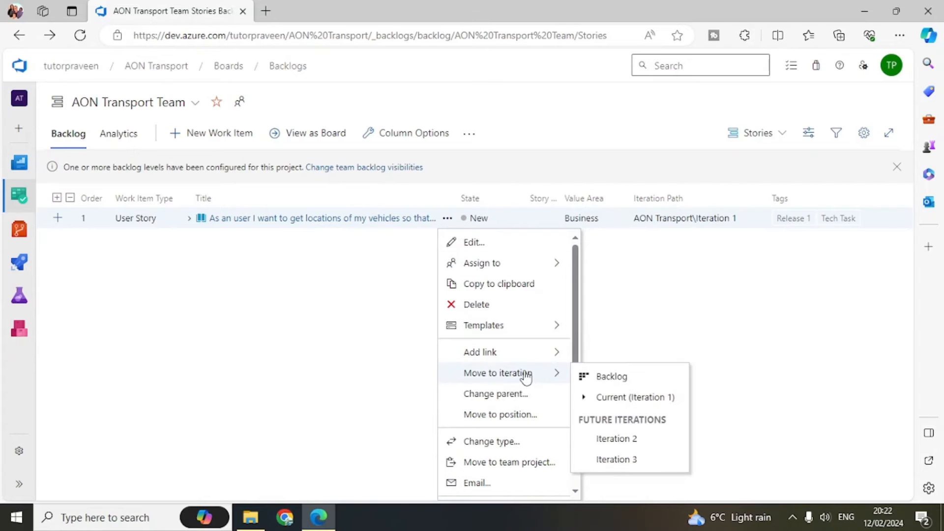
pyautogui.click(632, 398)
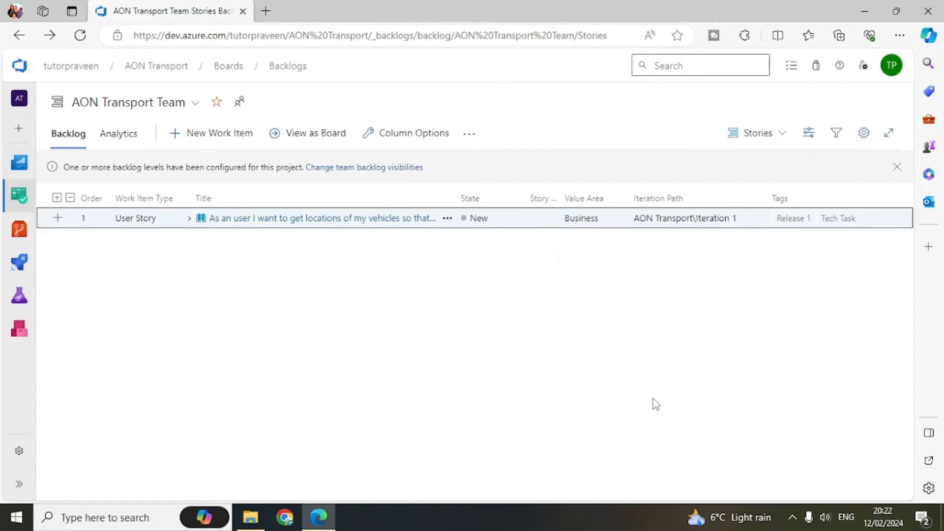
pyautogui.moveTo(31, 196)
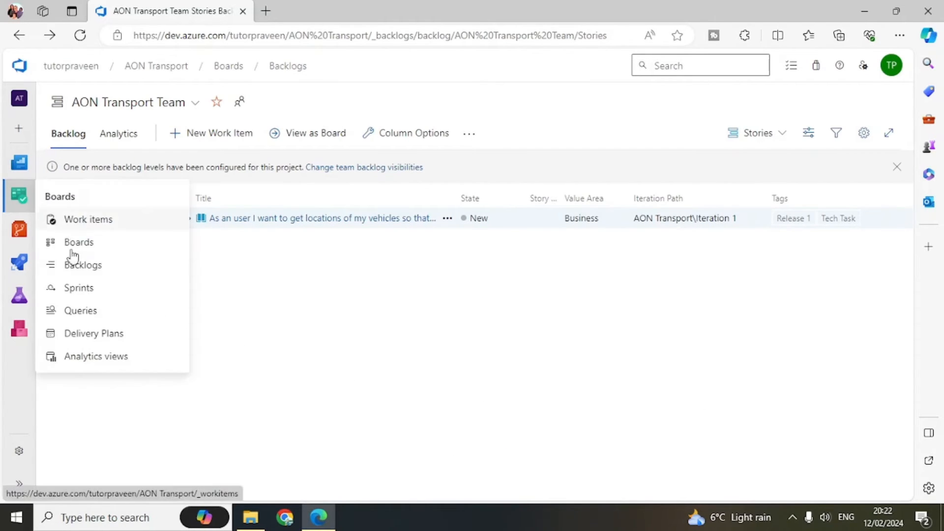
pyautogui.click(74, 290)
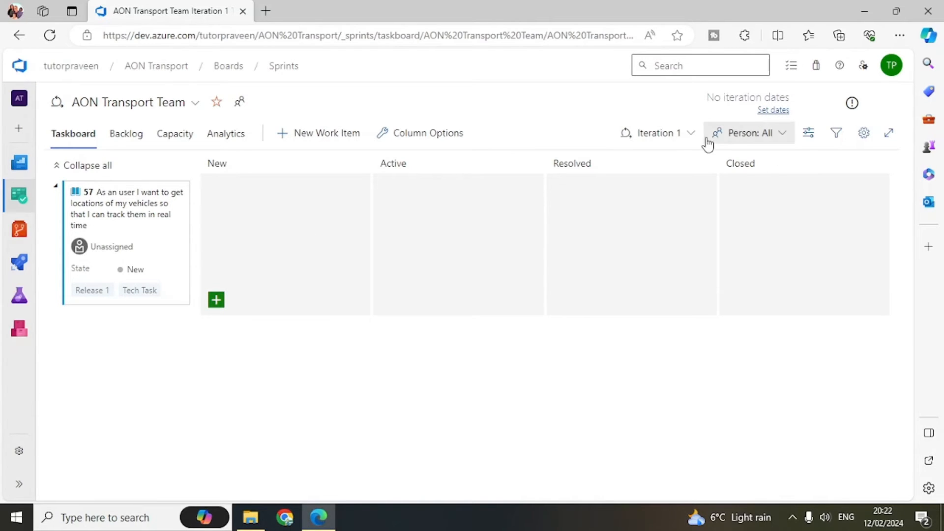
# Step: Set Iteration 1's start date to 2/12/2024 and end date to 2/23/2024, and save the iteration
pyautogui.click(772, 110)
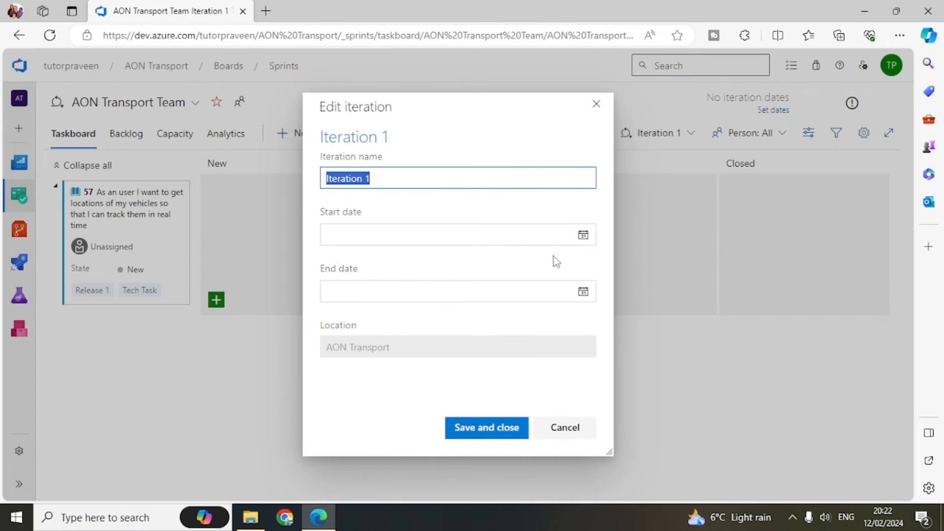
pyautogui.click(583, 235)
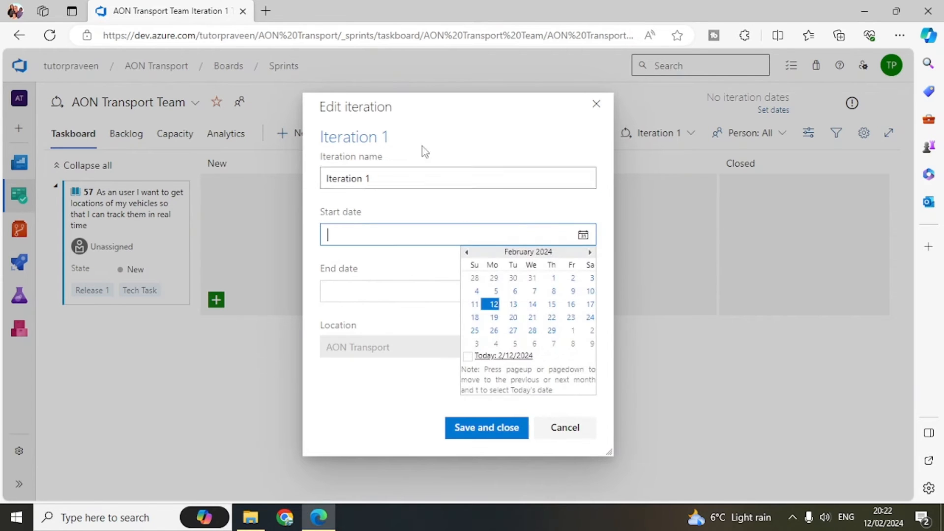
pyautogui.click(494, 304)
pyautogui.click(583, 293)
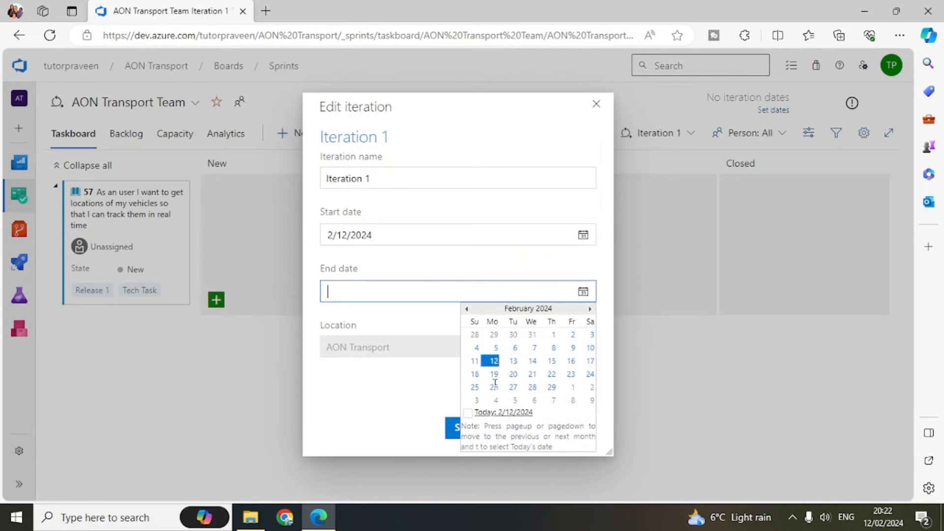
pyautogui.click(571, 374)
pyautogui.click(489, 432)
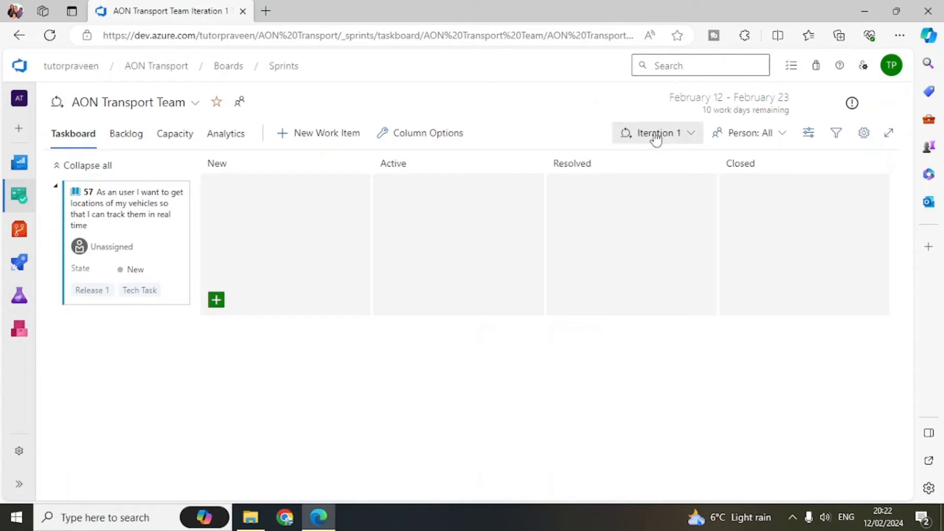
pyautogui.click(691, 132)
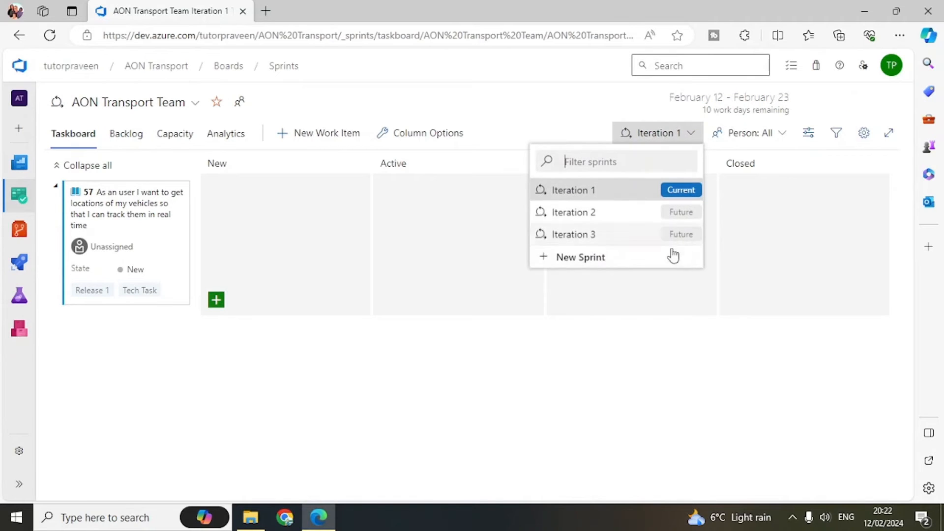
pyautogui.click(566, 263)
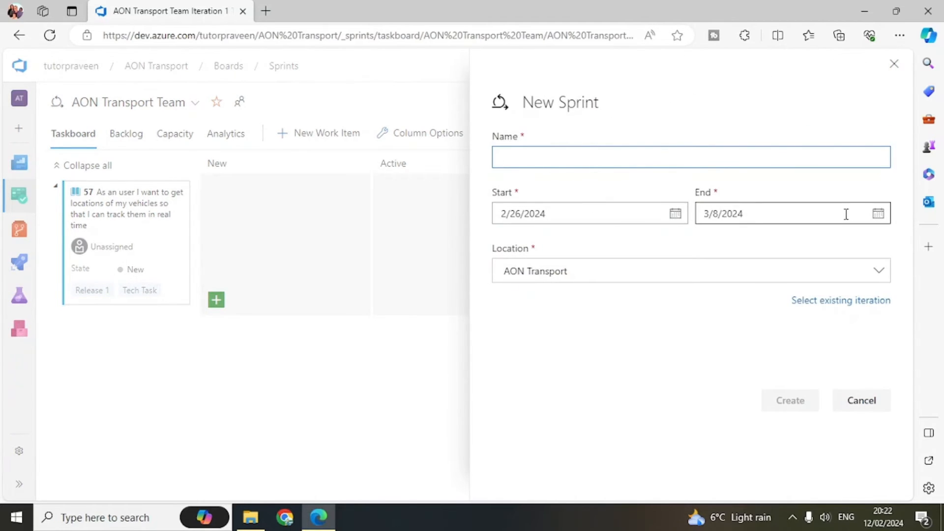
pyautogui.click(860, 402)
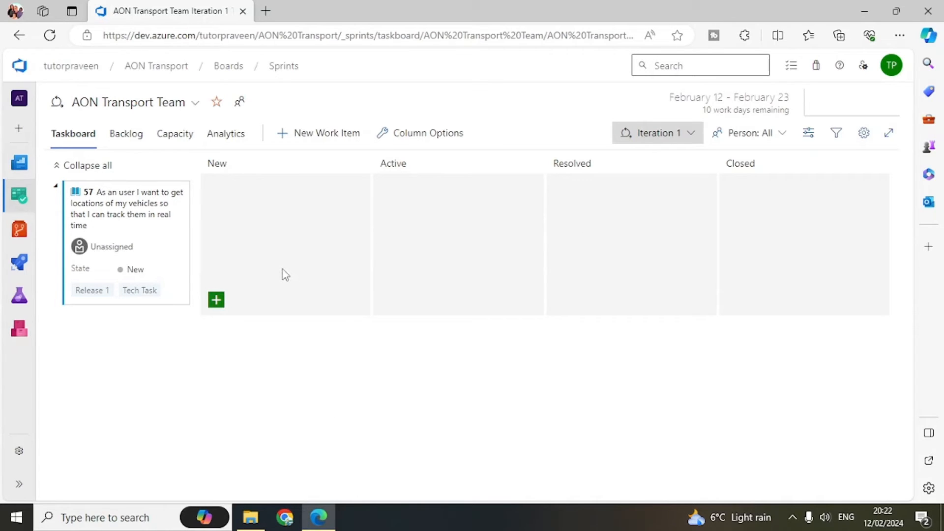
# Step: Assign the user story to the developer account, set its Story Points to 5, and save and close it
pyautogui.click(116, 246)
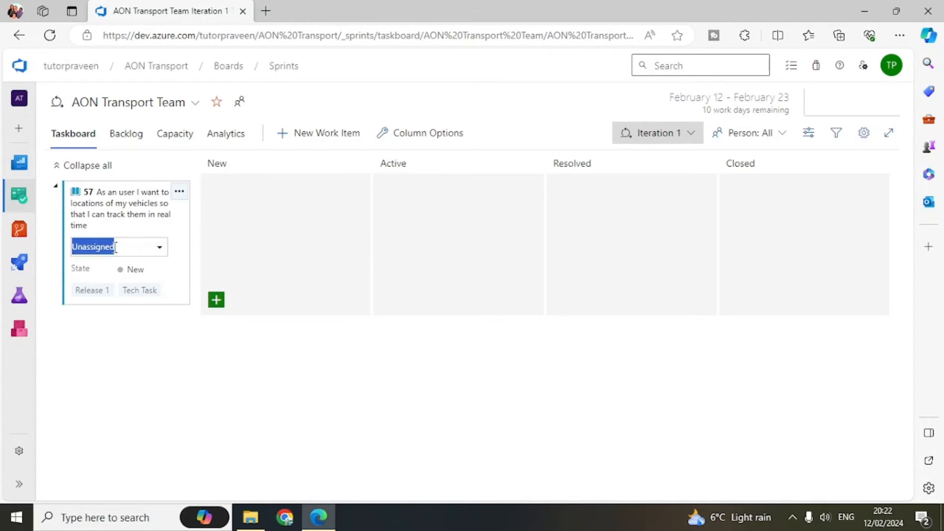
pyautogui.click(132, 302)
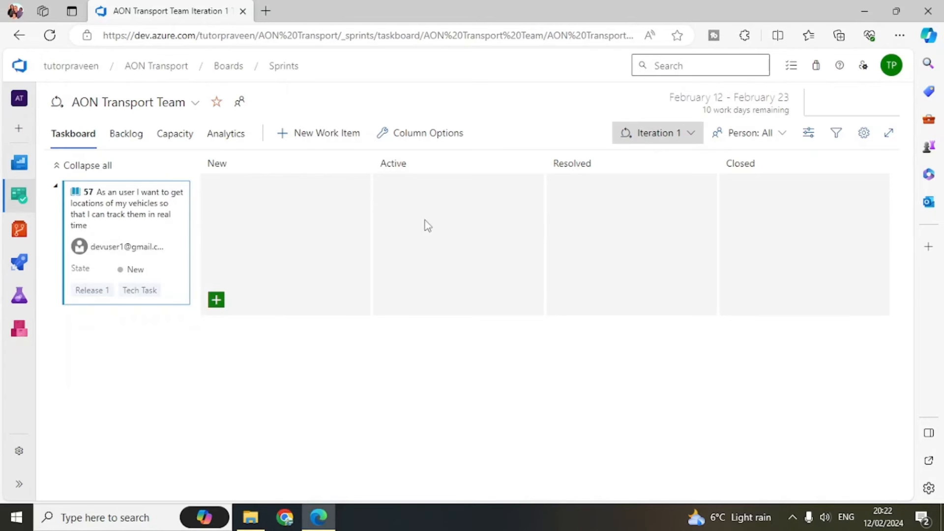
pyautogui.click(138, 204)
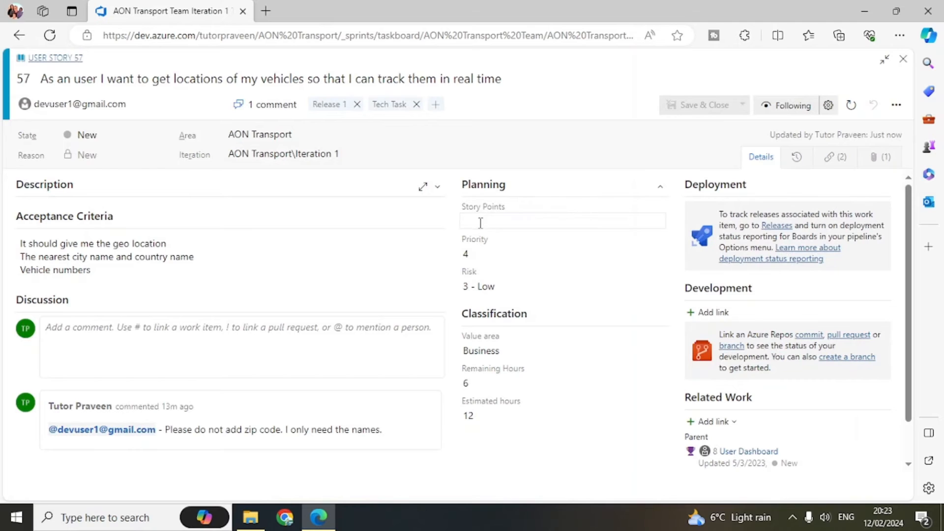
pyautogui.click(481, 222)
pyautogui.write('5')
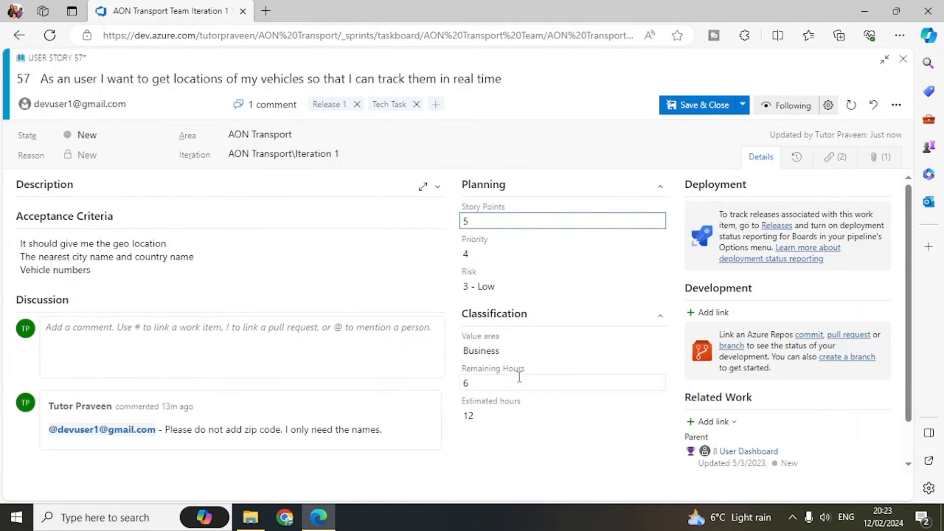
pyautogui.click(492, 458)
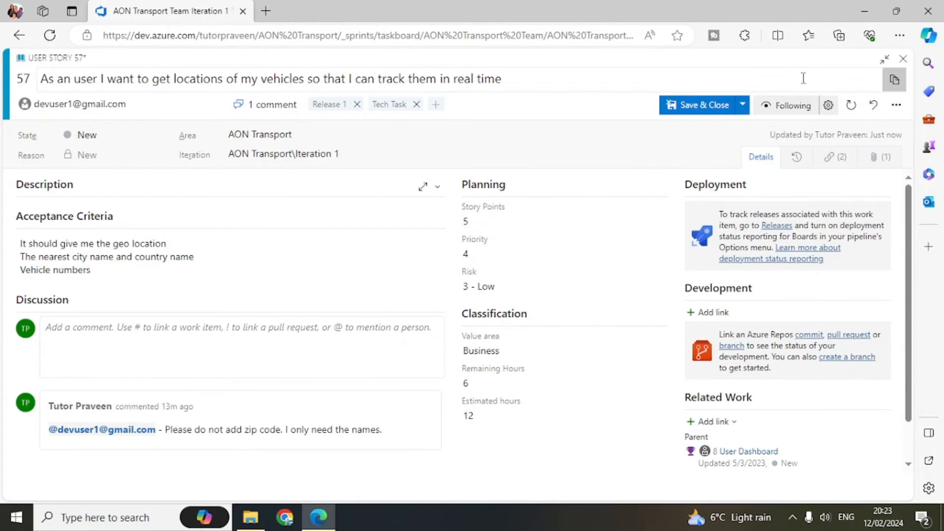
pyautogui.click(683, 106)
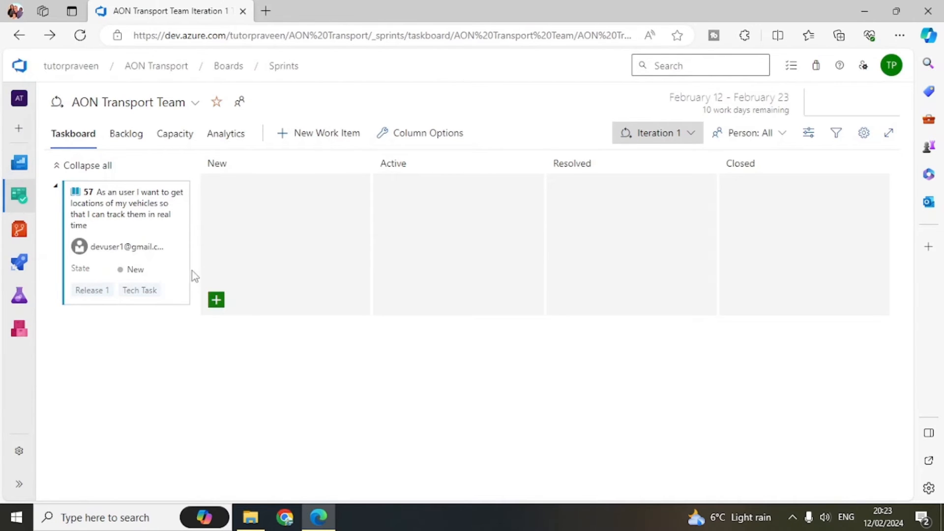
# Step: Set the user story's state to Active on its taskboard card
pyautogui.click(160, 270)
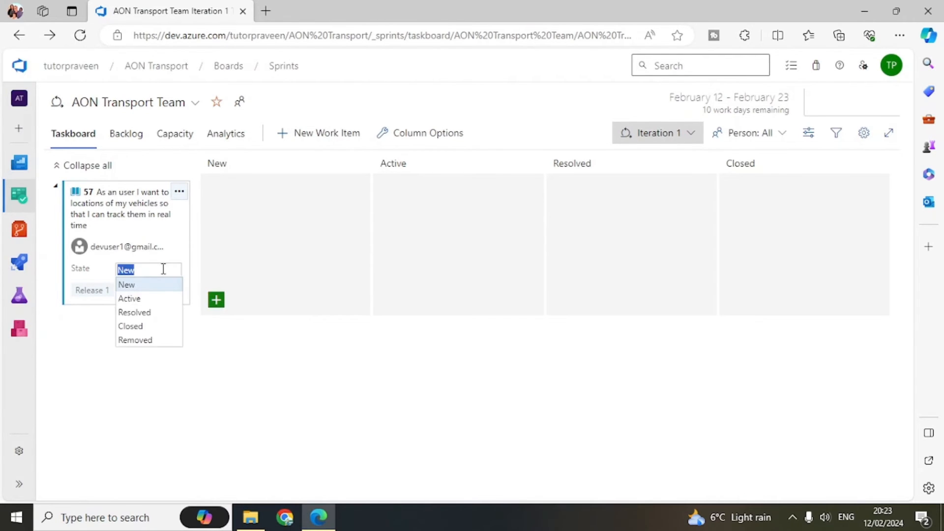
pyautogui.click(131, 299)
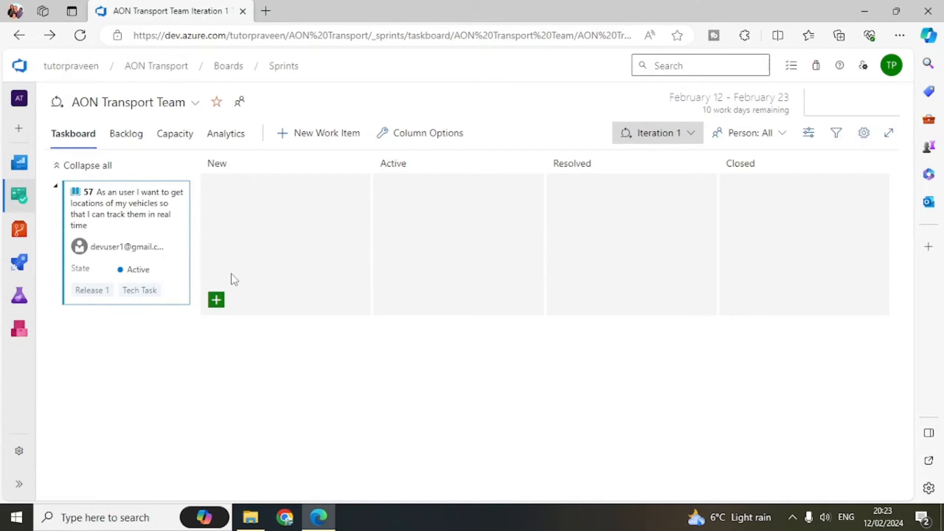
pyautogui.click(322, 226)
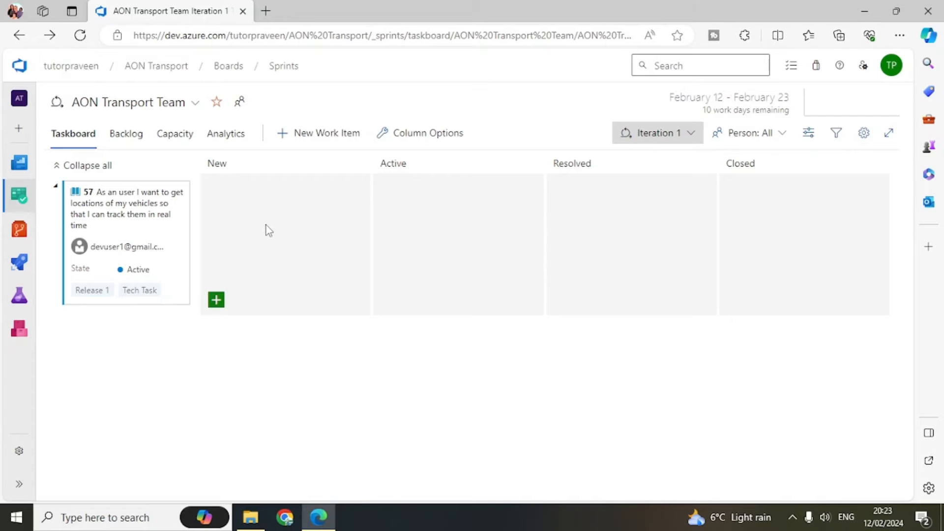
# Step: Add a task titled "Create a HTML page" under the user story in the New column
pyautogui.click(216, 300)
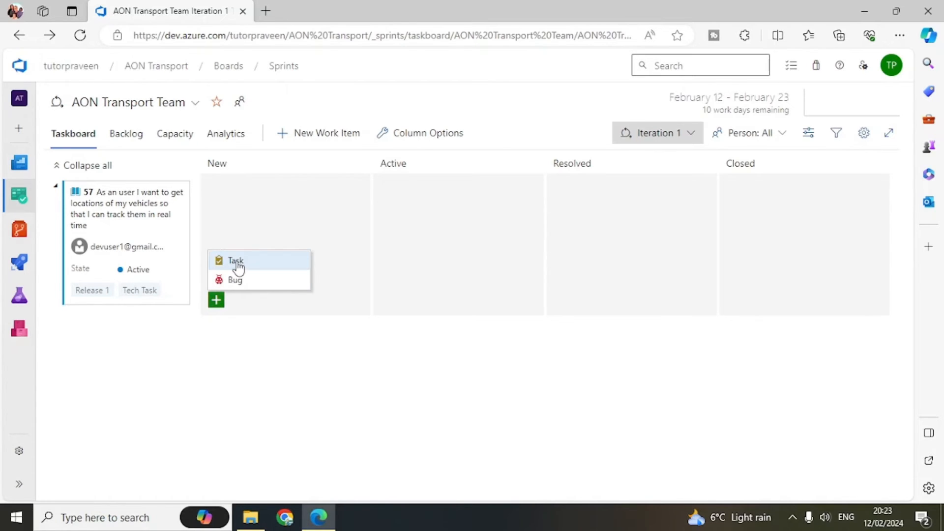
pyautogui.click(250, 226)
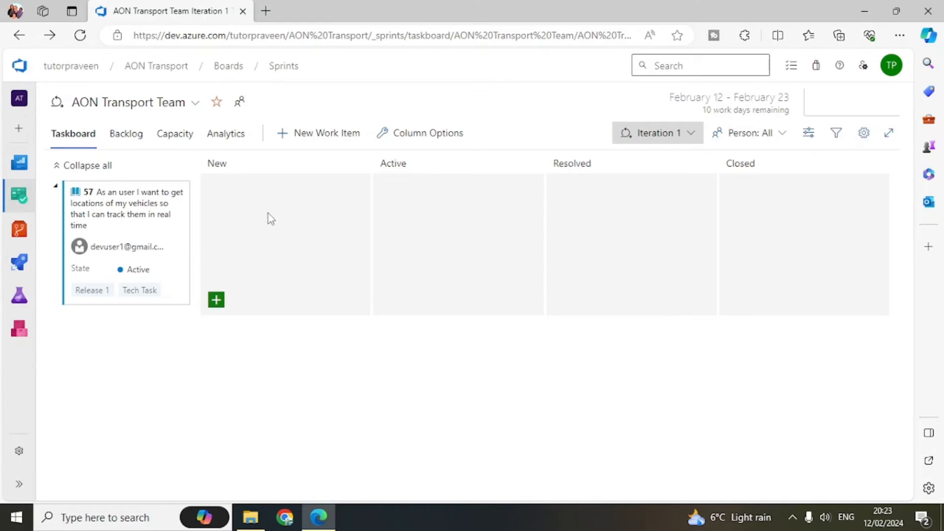
pyautogui.click(216, 300)
pyautogui.click(234, 261)
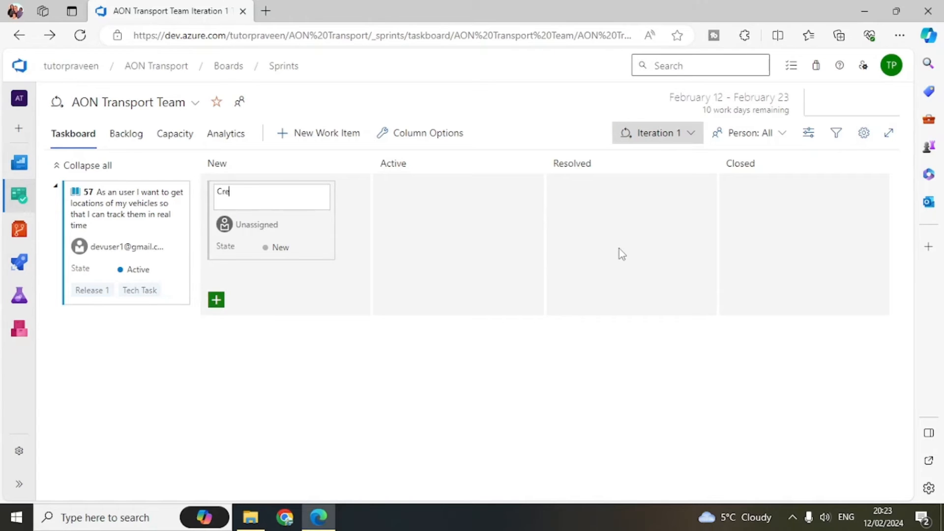
pyautogui.write('Create a HTML page')
pyautogui.click(619, 249)
# Step: Add a second task titled "Create a list view" under the user story
pyautogui.click(217, 299)
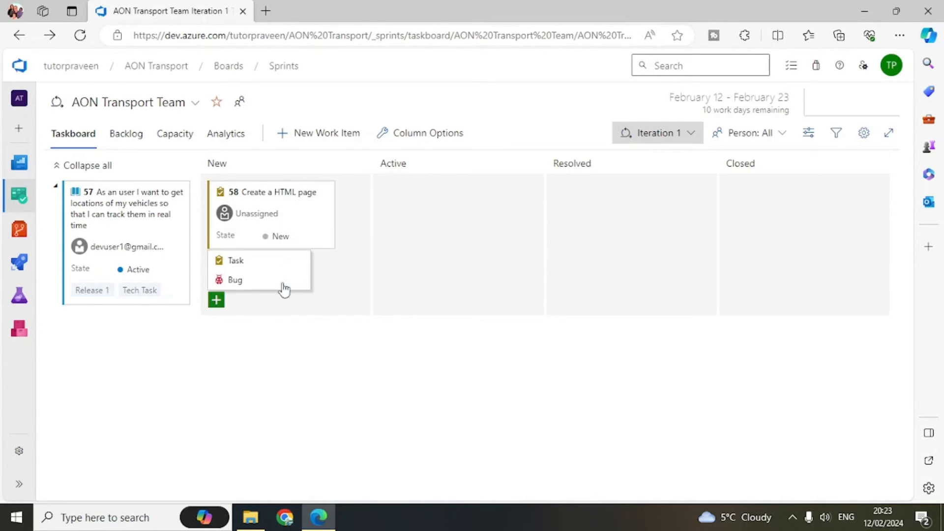
pyautogui.click(261, 262)
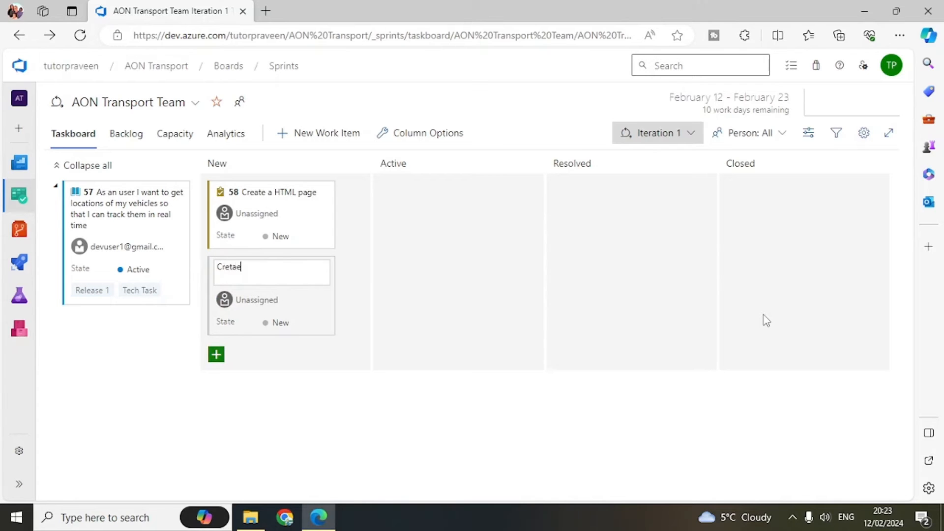
pyautogui.write('Cretae')
pyautogui.press('BackSpace')
pyautogui.press('BackSpace')
pyautogui.press('BackSpace')
pyautogui.press('BackSpace')
pyautogui.press('BackSpace')
pyautogui.press('BackSpace')
pyautogui.write('li')
pyautogui.press('Return')
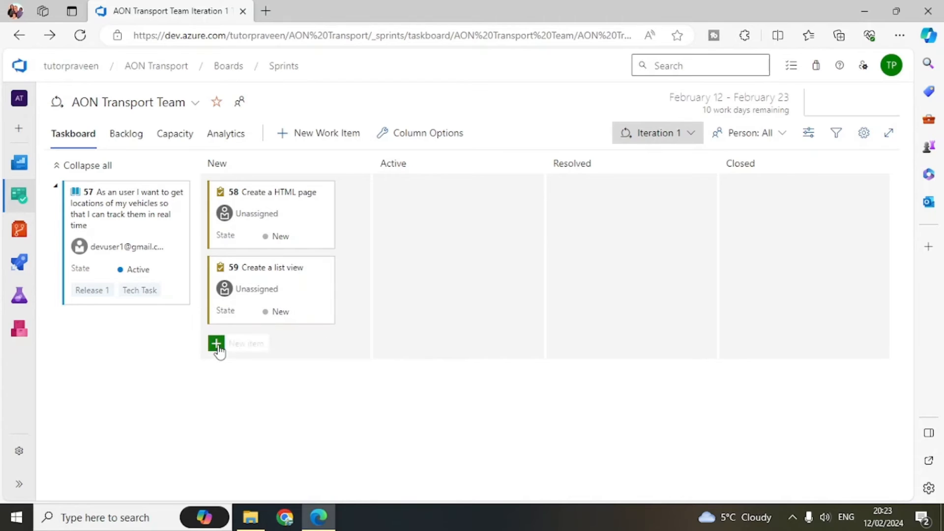
# Step: Add a third task titled "QA - Test the list view" under the user story
pyautogui.click(216, 354)
pyautogui.click(254, 308)
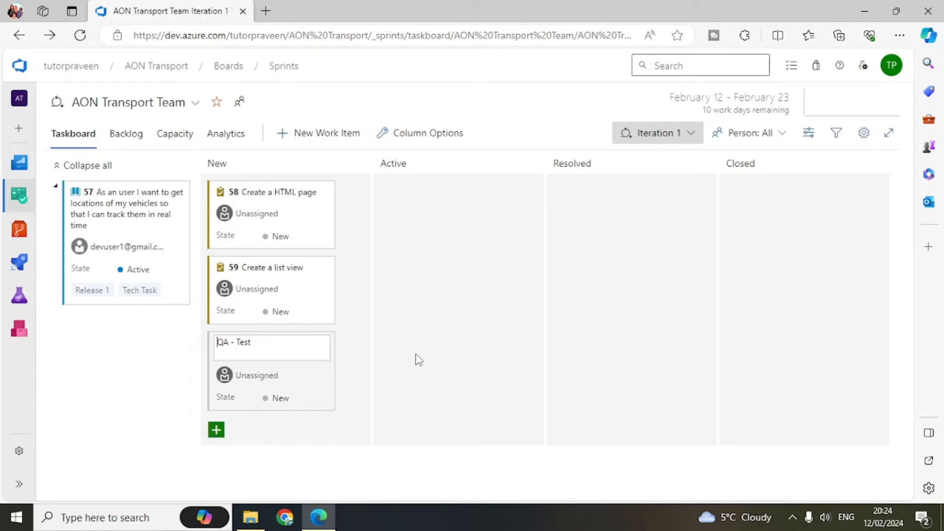
pyautogui.hotkey('ctrl', 'shift', 'Right')
pyautogui.hotkey('ctrl', 'Right')
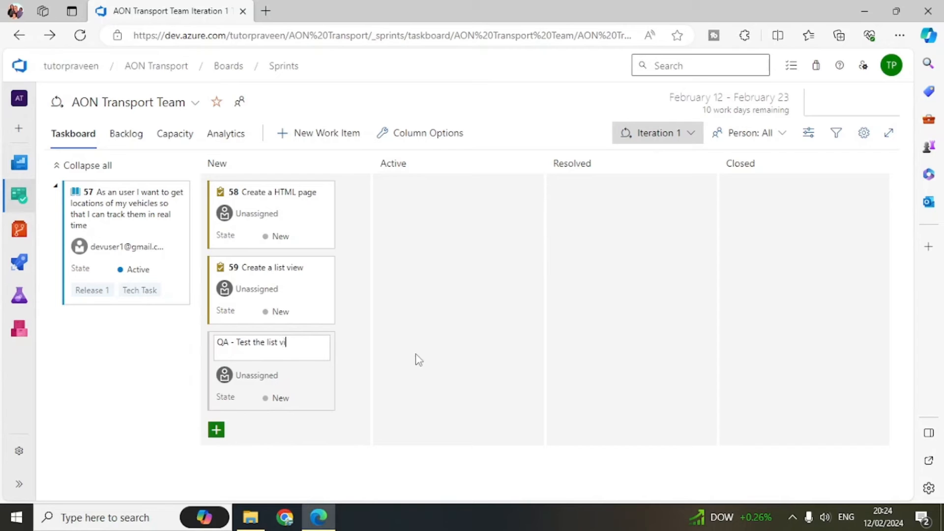
pyautogui.press('Return')
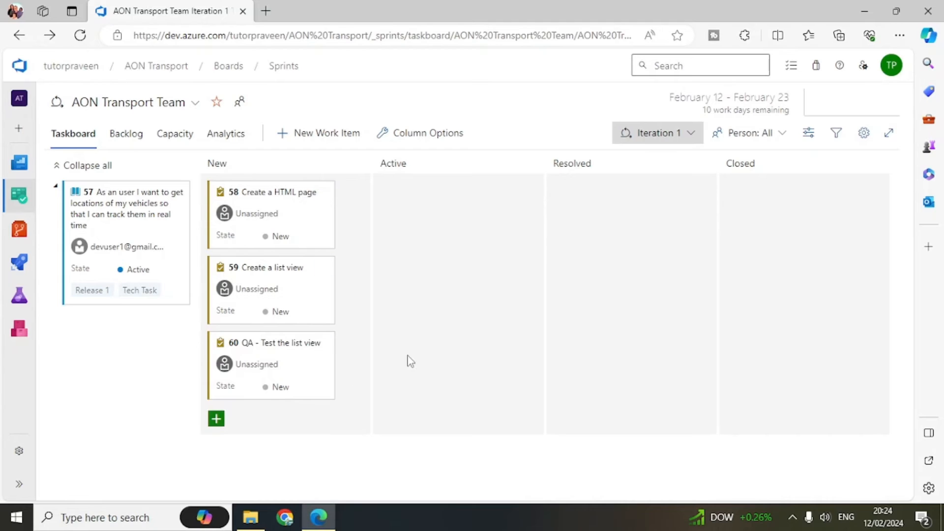
# Step: Open the "Create a HTML page" task and examine its title, description, discussion, priority and activity fields
pyautogui.click(276, 192)
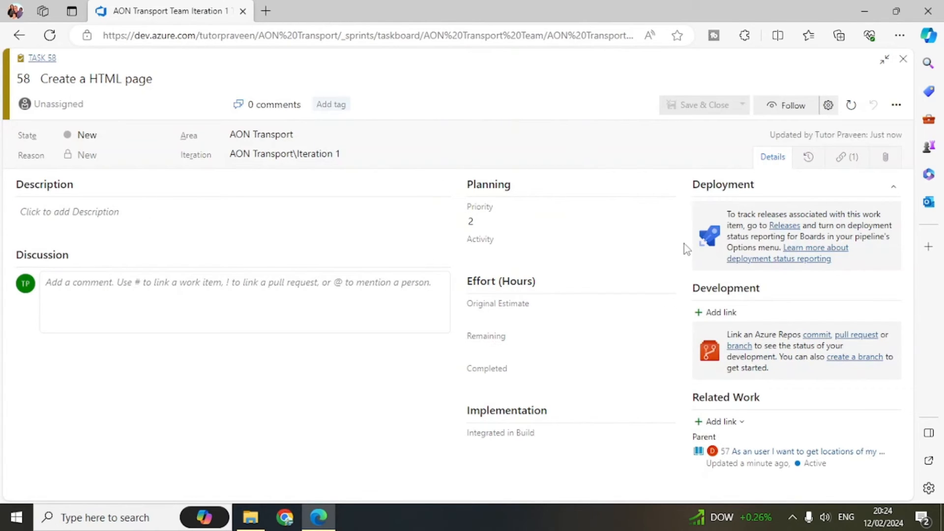
pyautogui.click(665, 222)
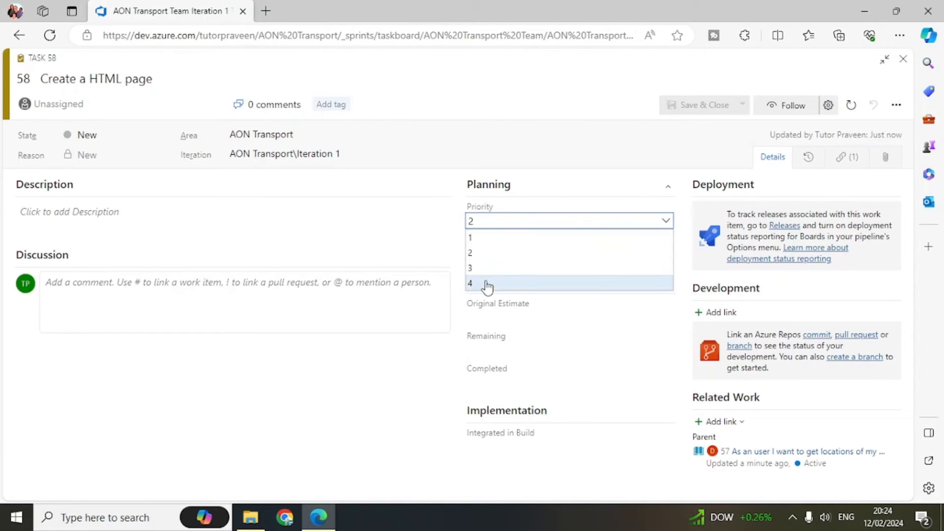
pyautogui.click(472, 253)
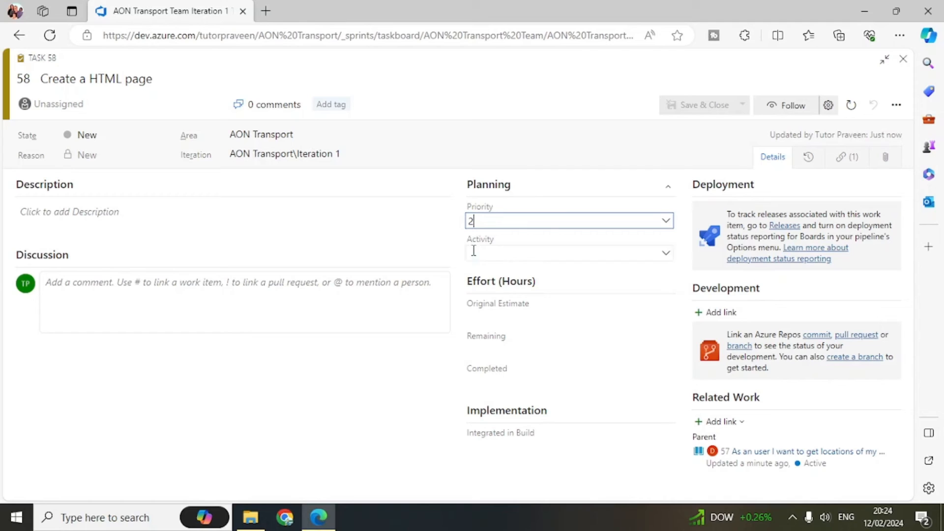
pyautogui.click(362, 407)
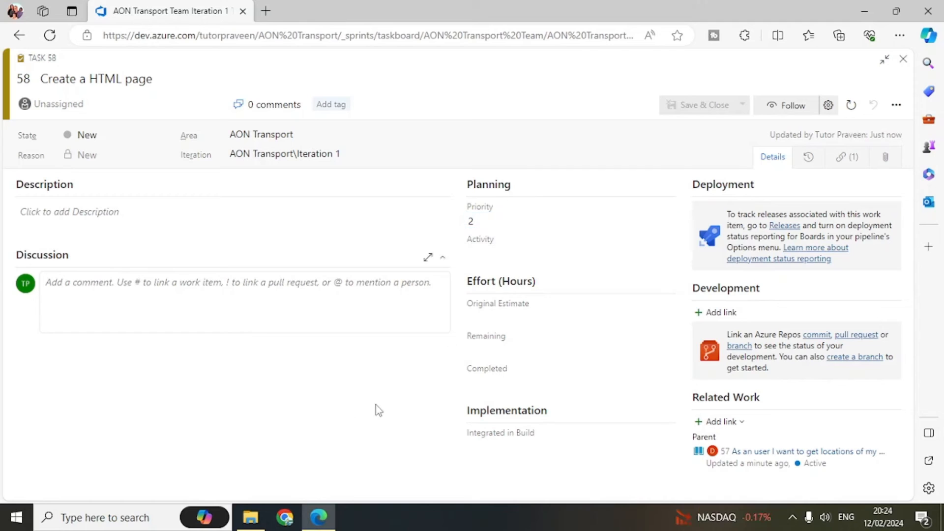
pyautogui.click(57, 209)
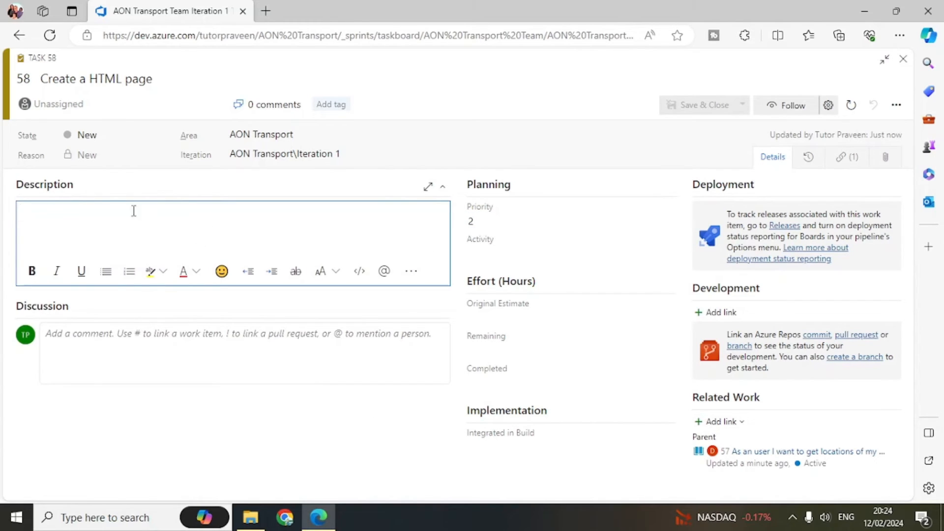
pyautogui.click(160, 80)
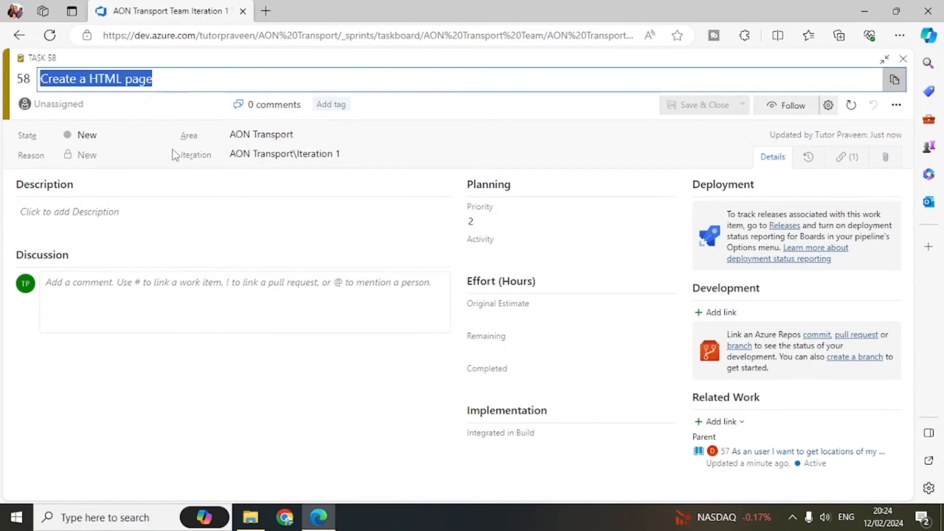
pyautogui.click(89, 212)
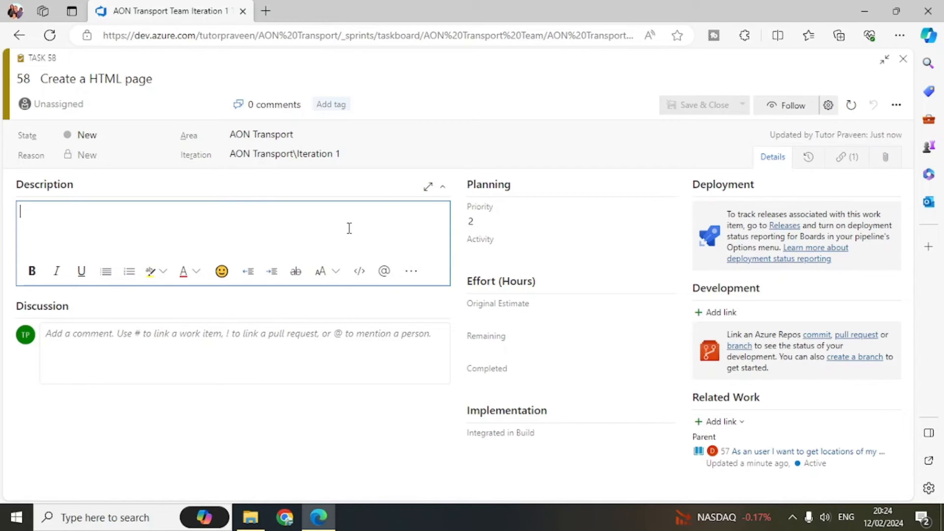
pyautogui.click(159, 84)
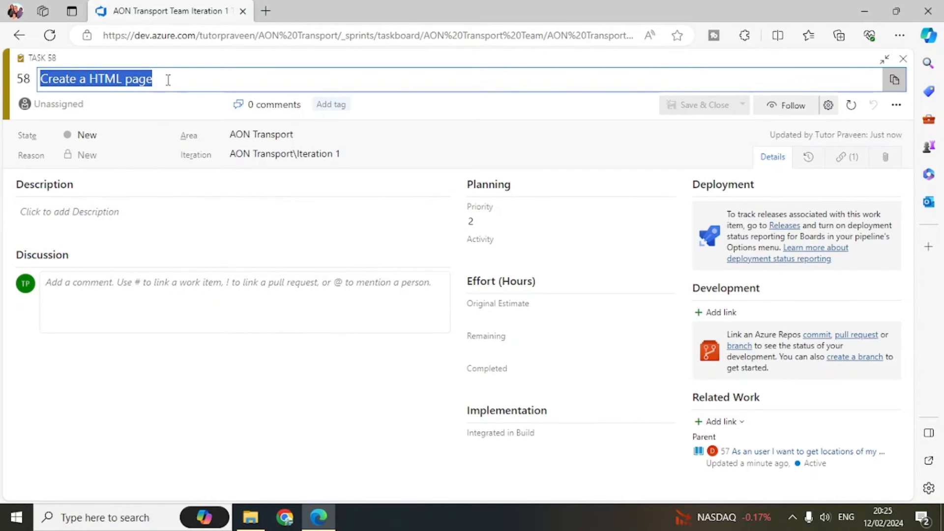
pyautogui.click(187, 79)
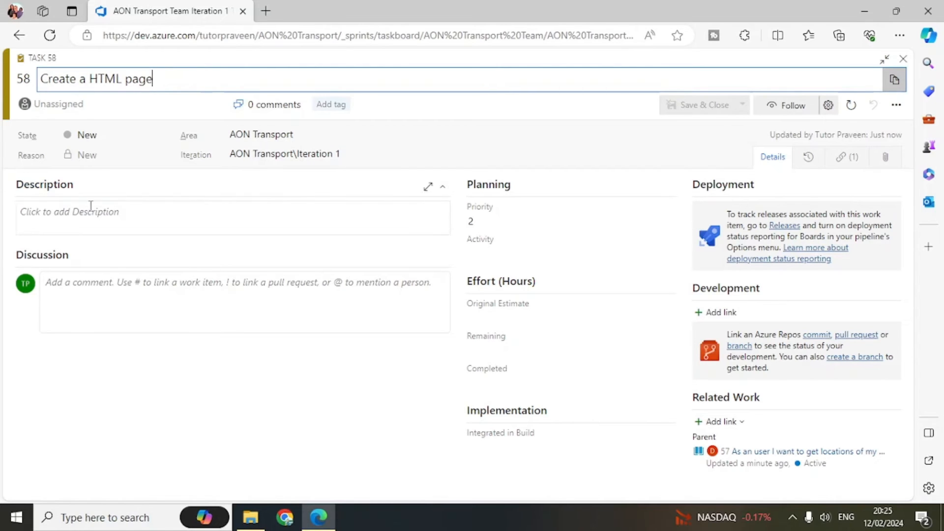
pyautogui.click(78, 293)
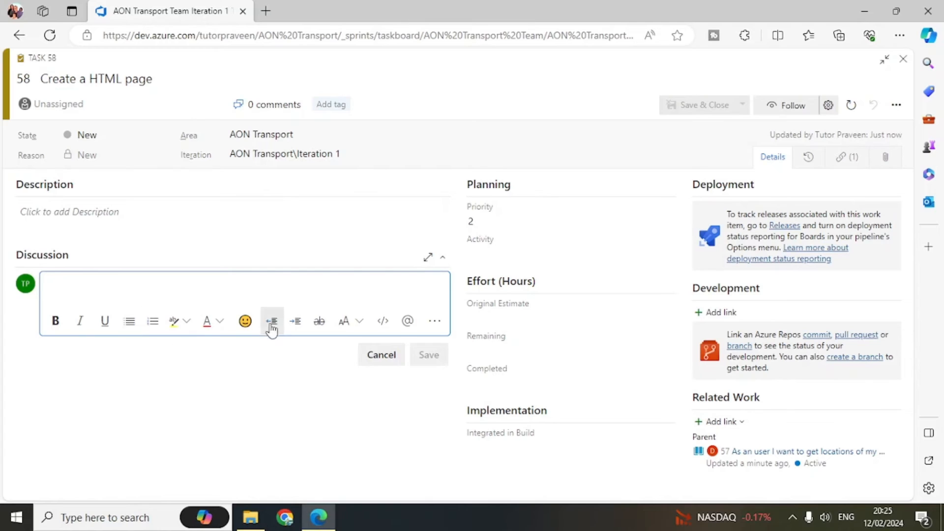
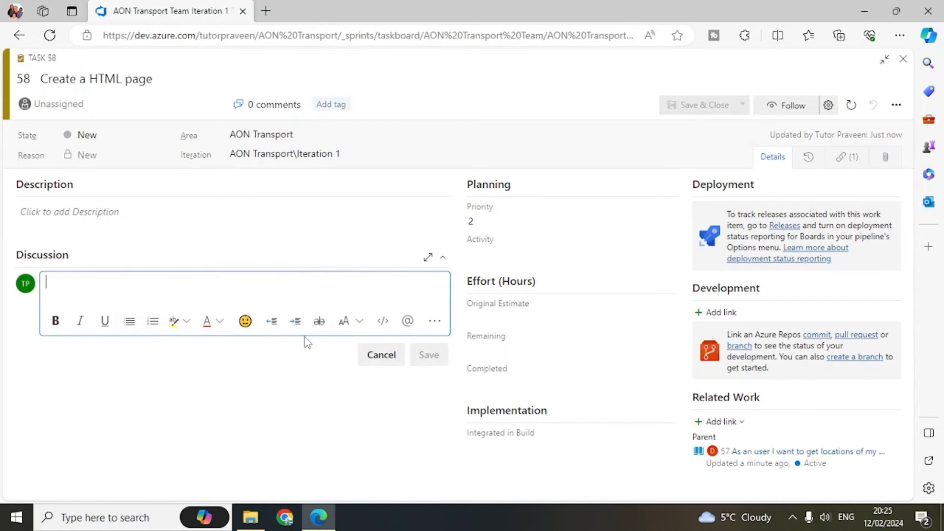
pyautogui.click(666, 254)
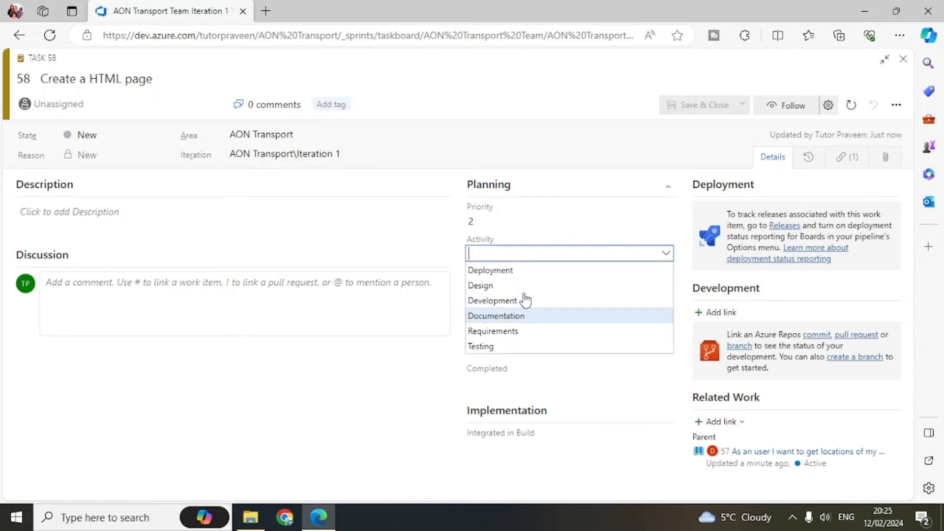
pyautogui.click(389, 435)
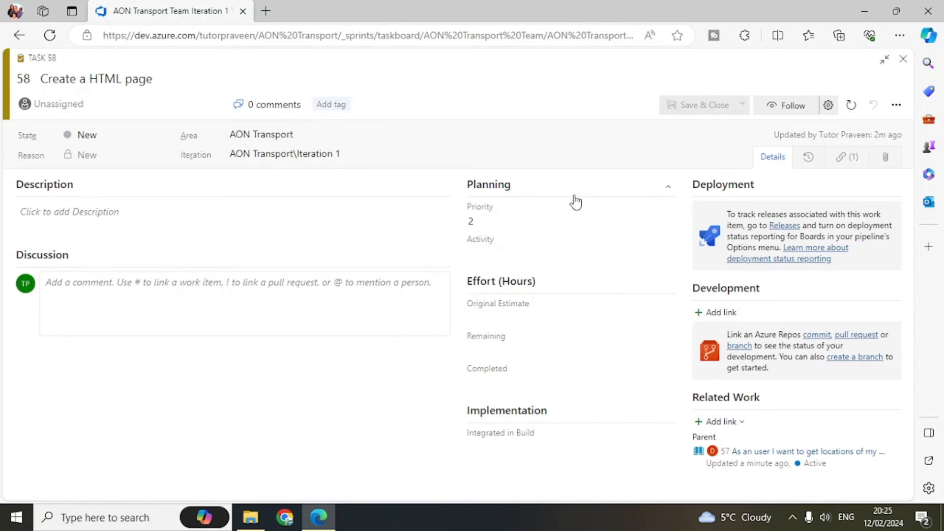
# Step: Set the "Create a HTML page" task's original estimate and remaining effort to 3 hours each
pyautogui.click(510, 314)
pyautogui.click(301, 432)
pyautogui.click(521, 318)
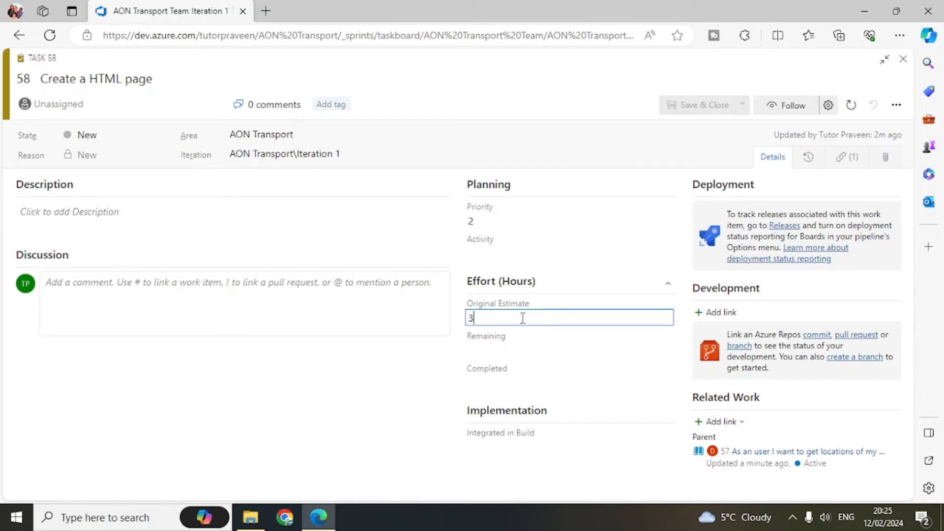
pyautogui.click(490, 354)
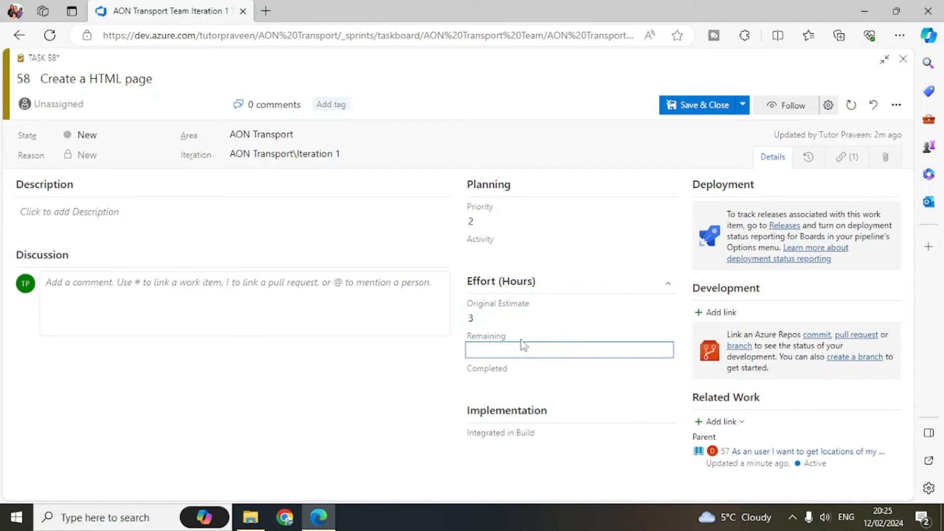
pyautogui.write('3')
pyautogui.click(407, 468)
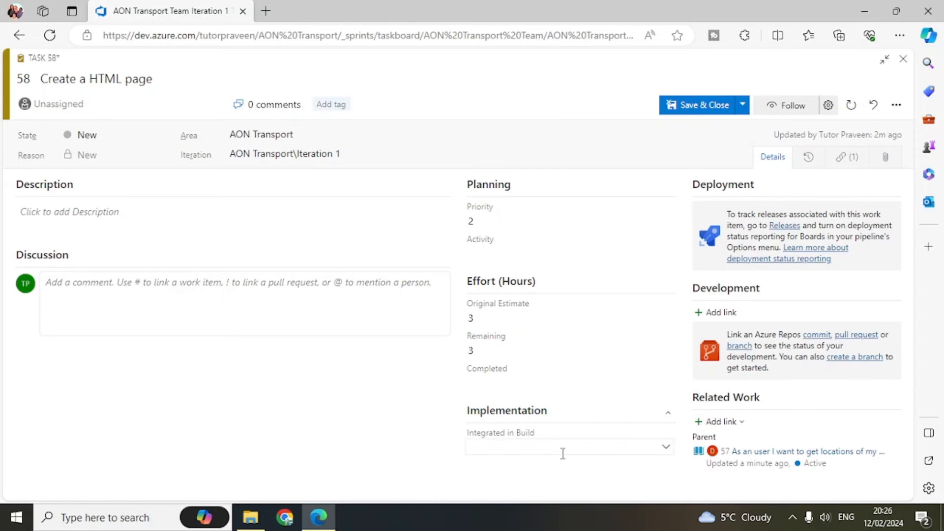
# Step: Examine the choices for the build in which the "Create a HTML page" task is integrated
pyautogui.click(593, 446)
pyautogui.click(667, 450)
pyautogui.click(666, 452)
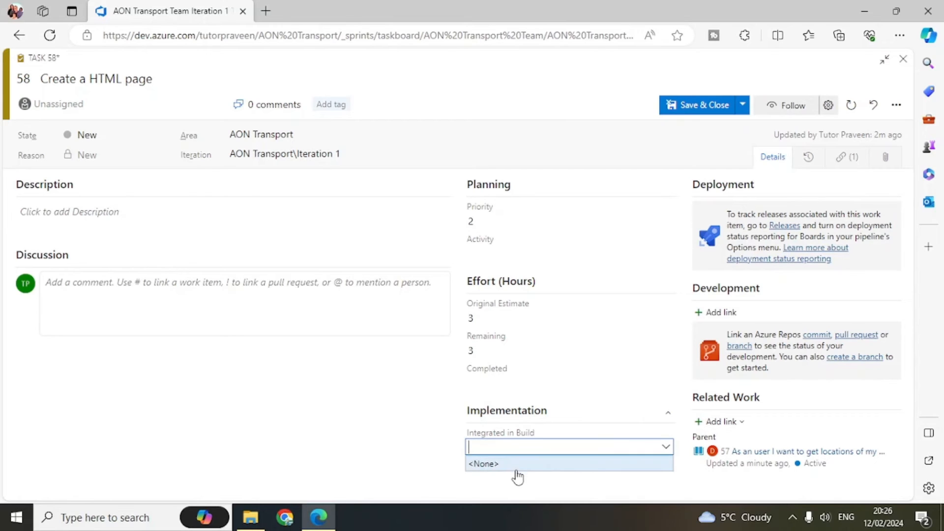
pyautogui.click(432, 459)
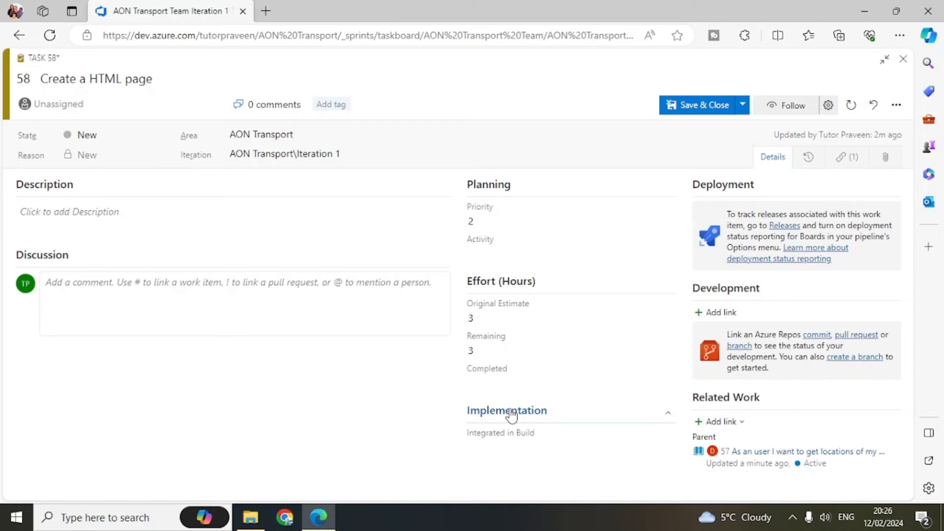
pyautogui.click(493, 443)
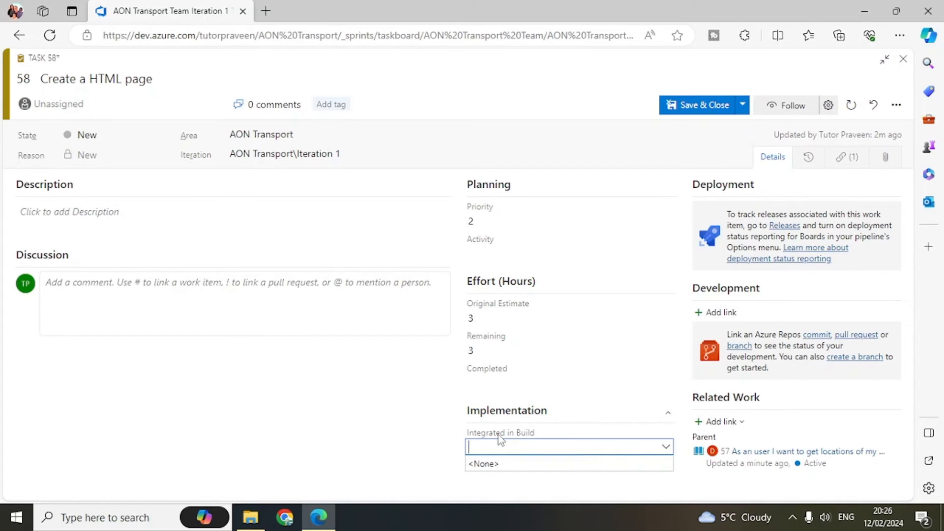
# Step: Review the task's history, links and attachments, and return to its details
pyautogui.click(808, 157)
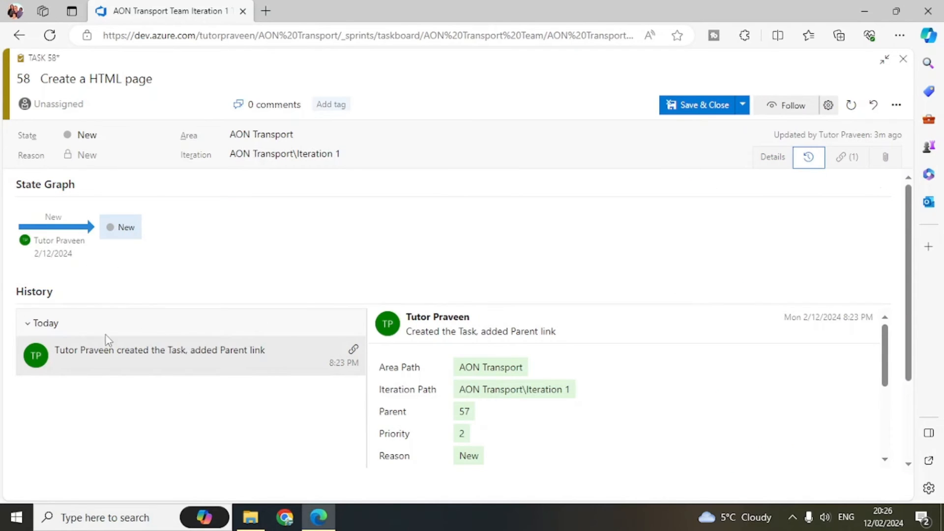
pyautogui.click(202, 356)
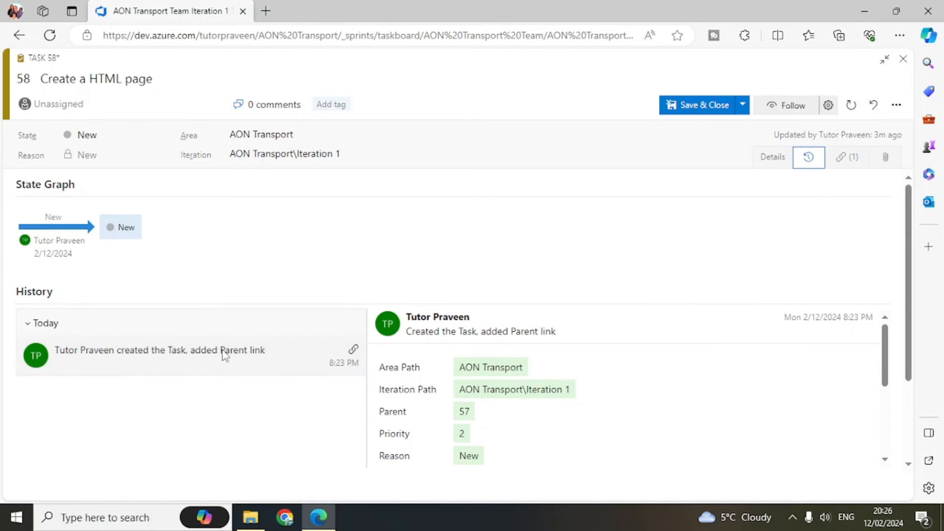
pyautogui.click(842, 162)
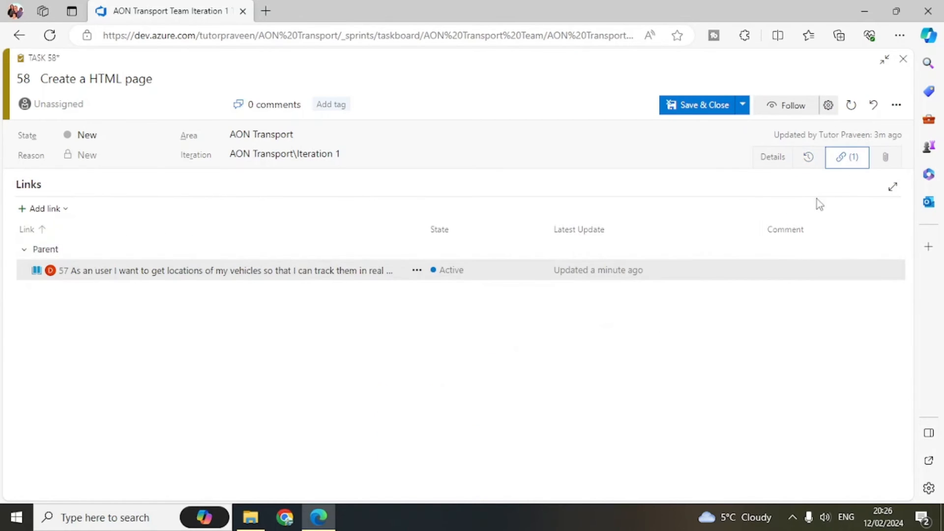
pyautogui.click(885, 158)
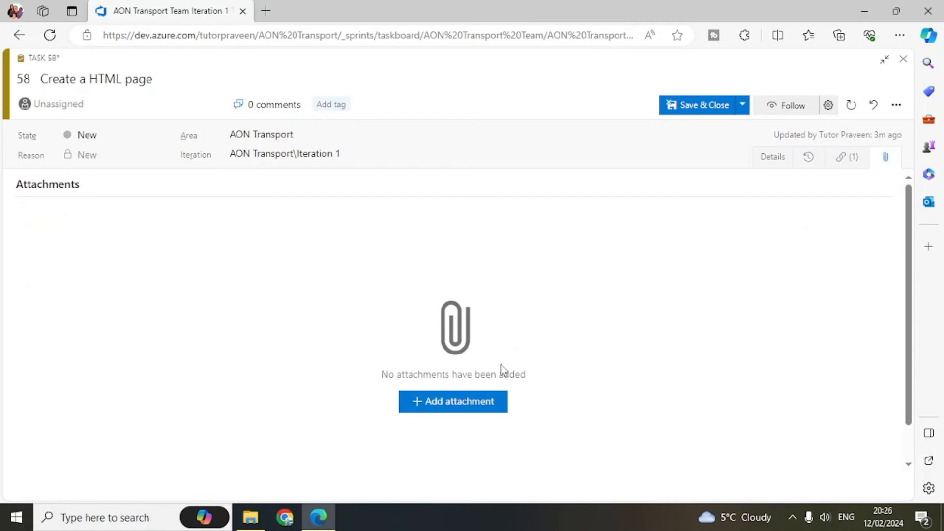
pyautogui.click(776, 160)
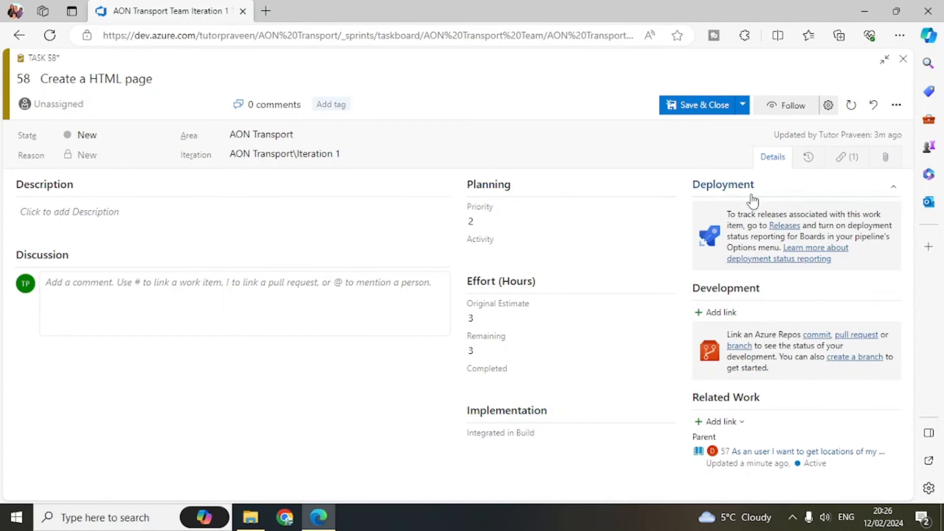
# Step: Examine the task's notification settings and the users available for assignment
pyautogui.click(828, 105)
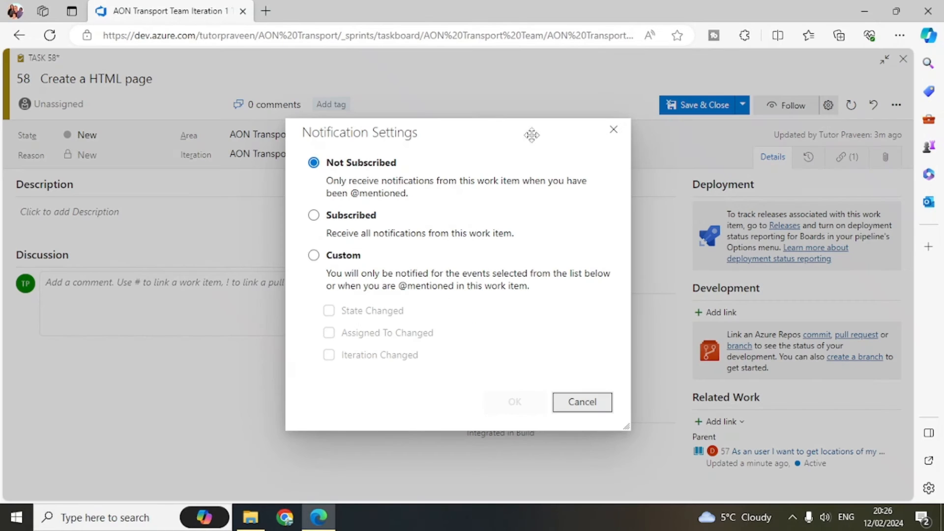
pyautogui.click(612, 131)
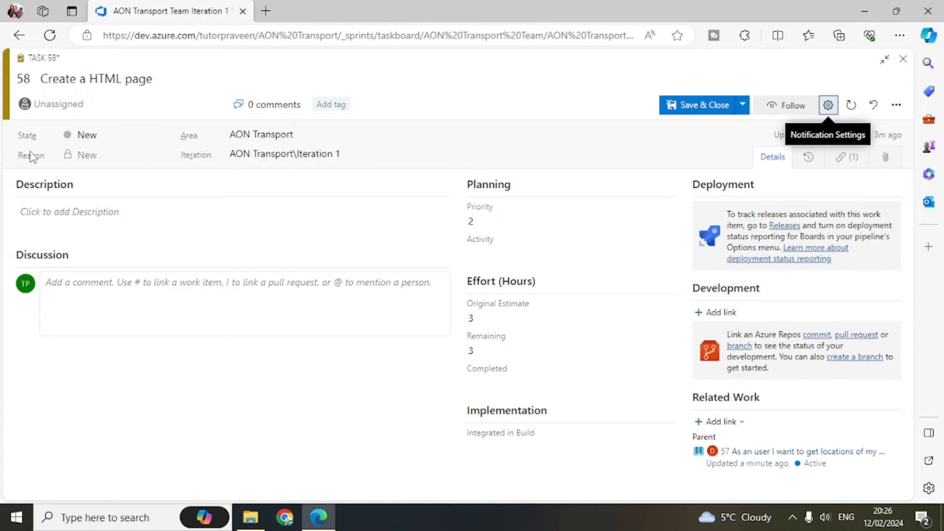
pyautogui.click(218, 104)
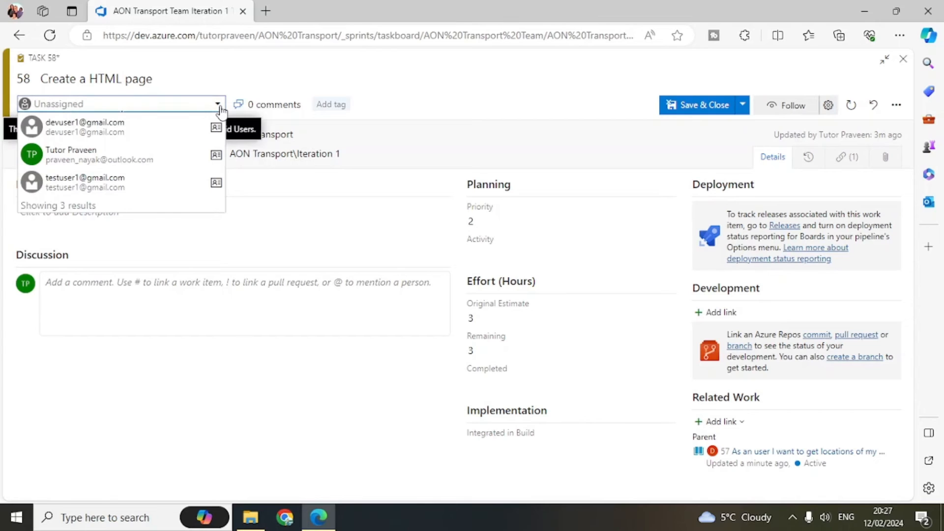
pyautogui.click(484, 106)
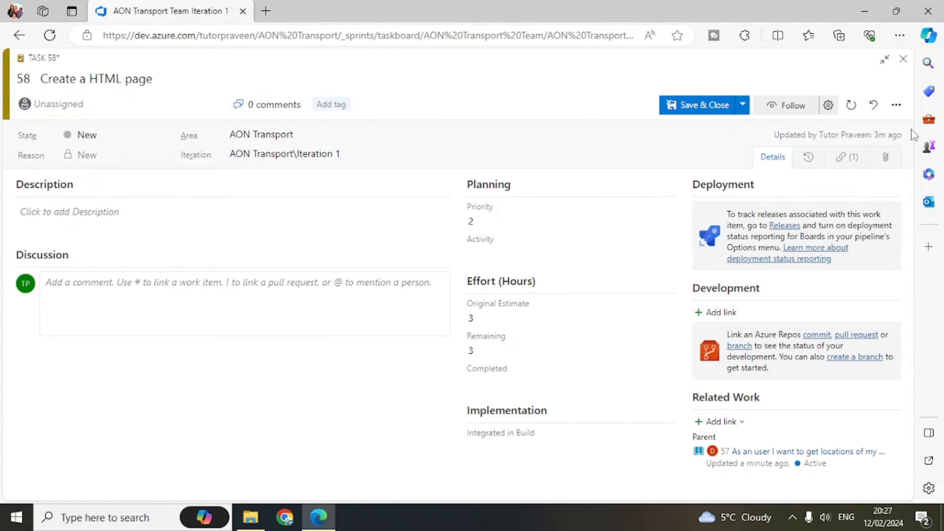
pyautogui.click(896, 105)
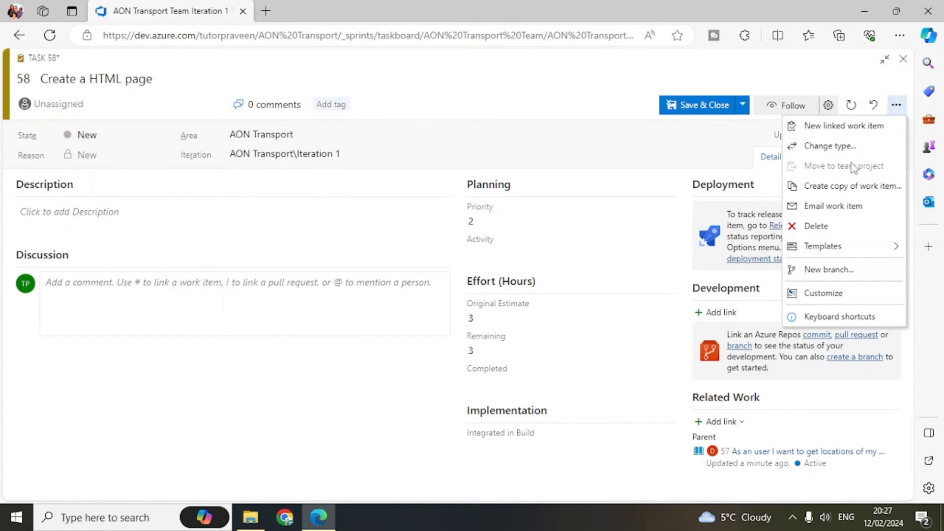
pyautogui.click(808, 293)
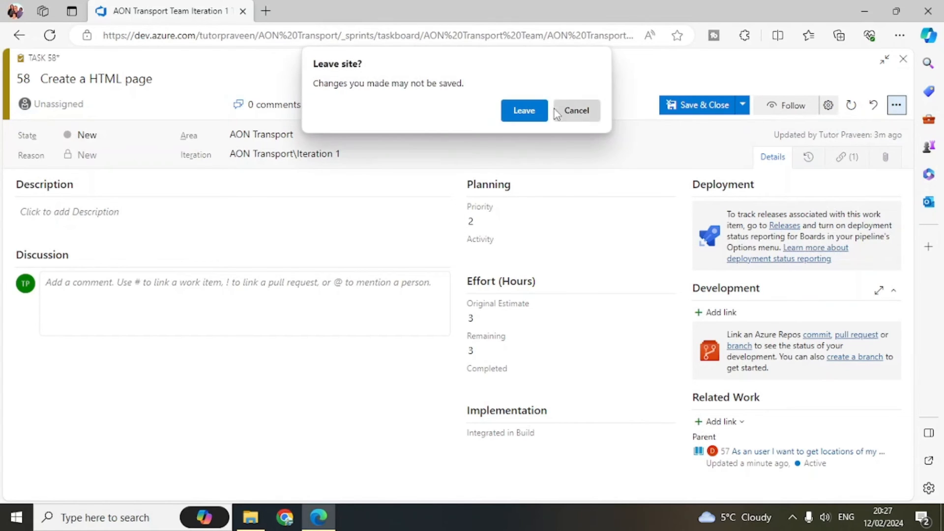
pyautogui.click(576, 111)
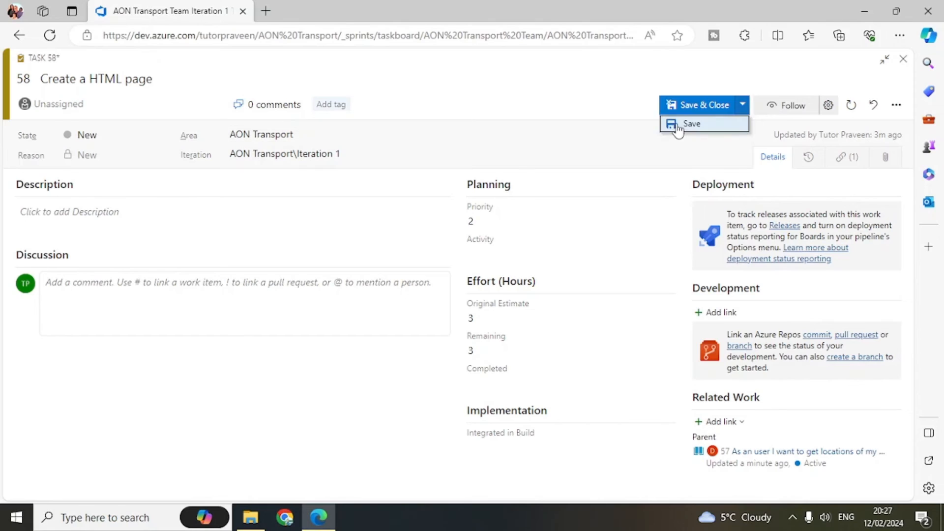
# Step: Save the "Create a HTML page" task, look over its additional actions, and return to the taskboard
pyautogui.click(686, 123)
pyautogui.click(896, 105)
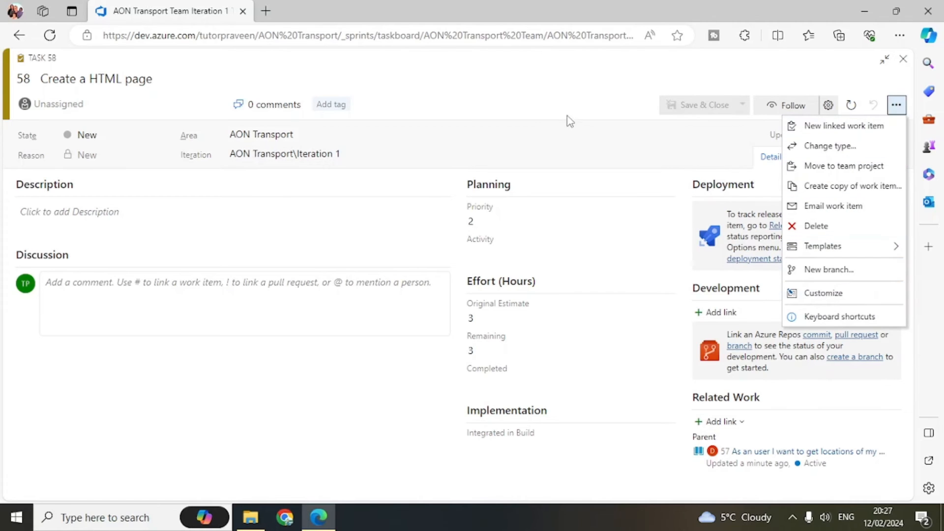
pyautogui.click(485, 110)
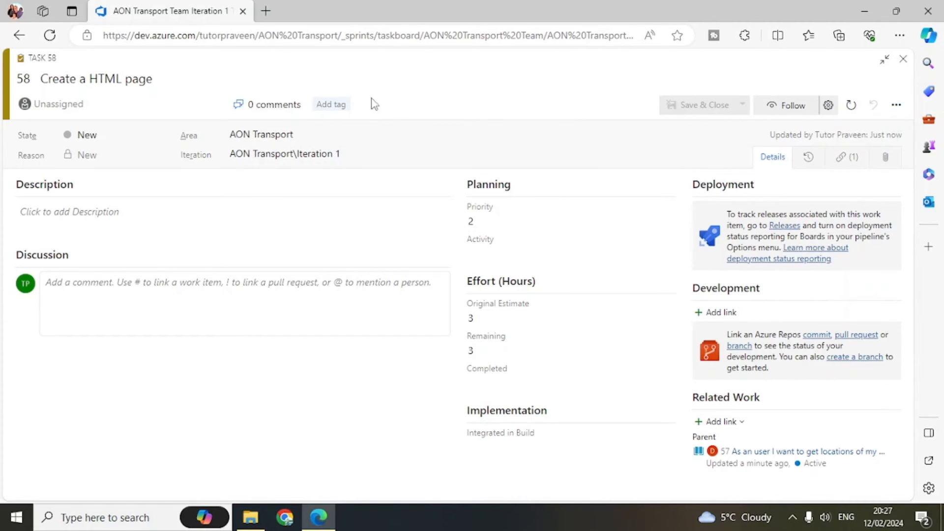
pyautogui.click(904, 60)
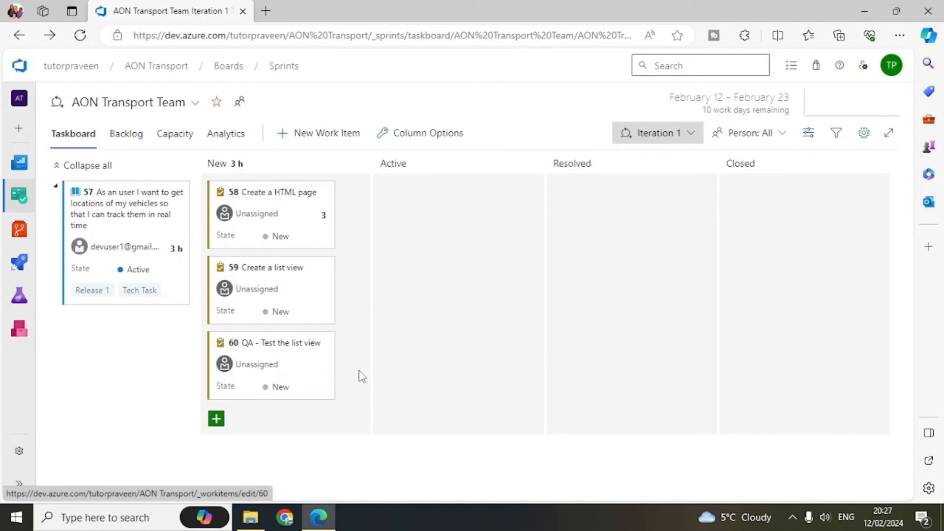
# Step: Assign the "QA - Test the list view" task to the test user account
pyautogui.click(297, 367)
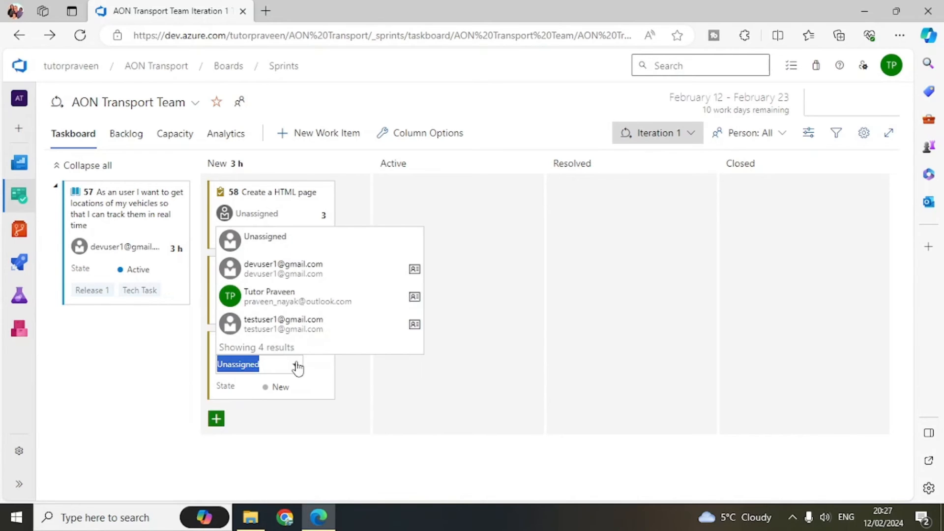
pyautogui.click(292, 331)
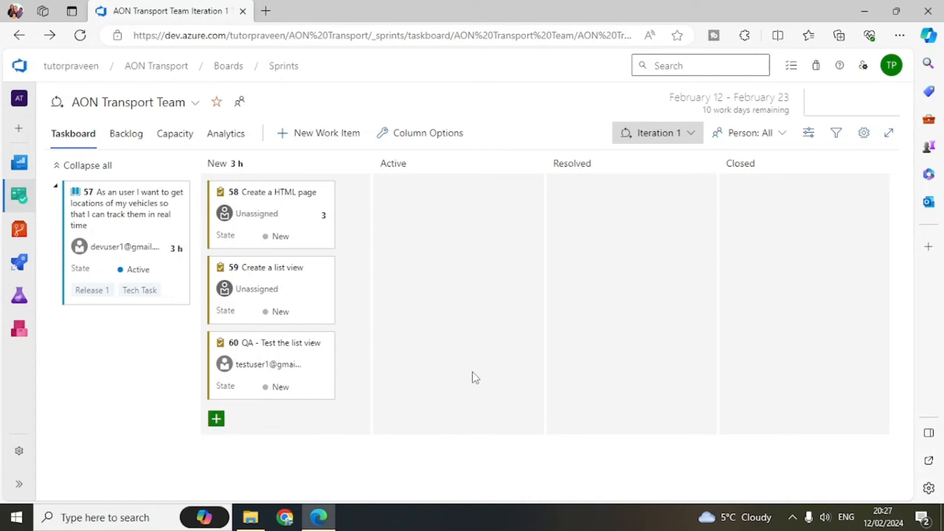
pyautogui.moveTo(252, 369)
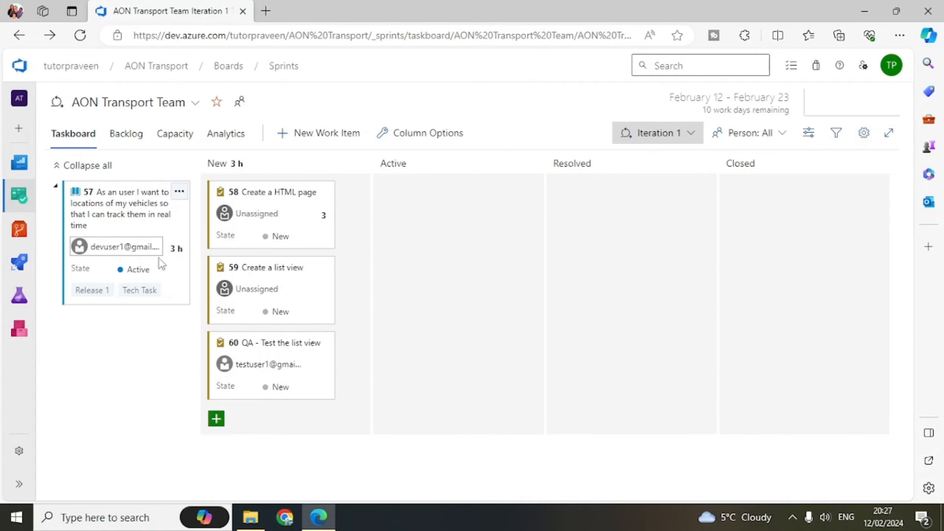
# Step: Add a bug titled "Home page links are not working" under the vehicle location user story
pyautogui.click(217, 419)
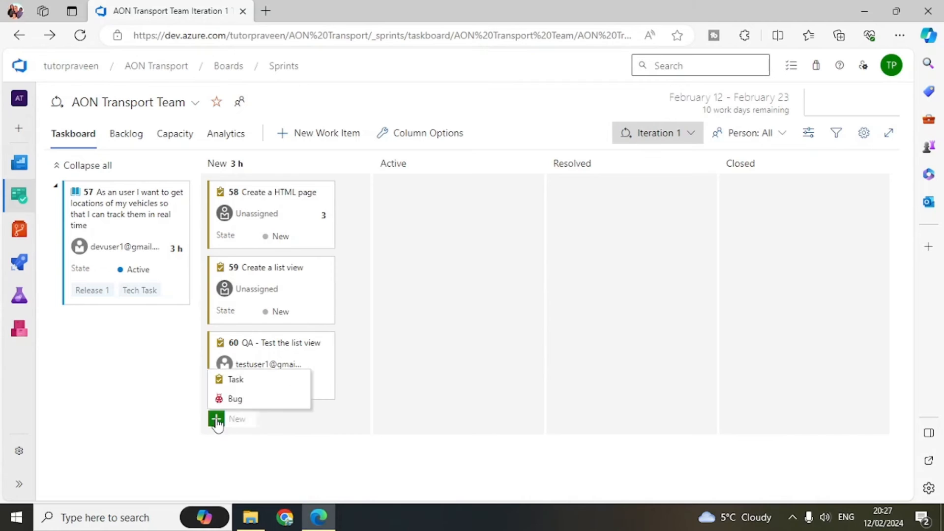
pyautogui.click(233, 399)
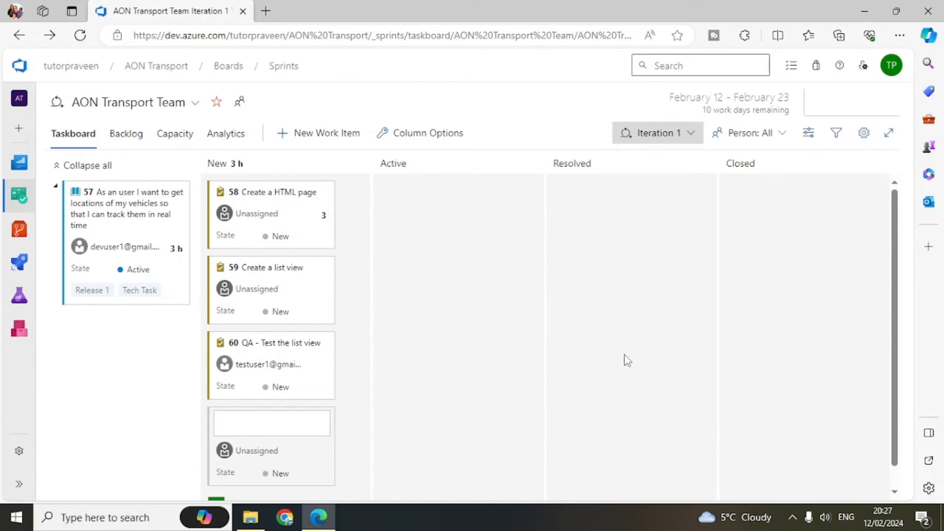
pyautogui.write('Home page links are not working')
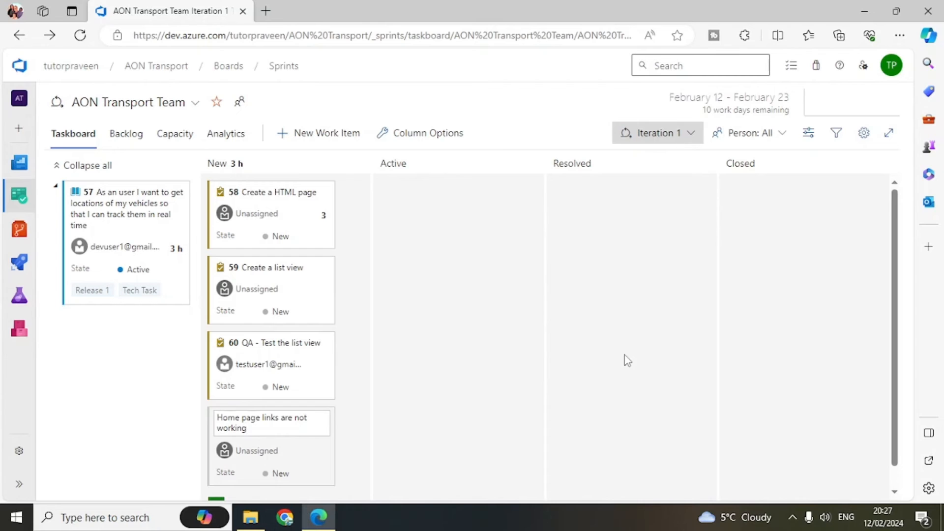
pyautogui.press('Return')
# Step: Open the "Home page links are not working" bug, check its attachments section, and return to its details
pyautogui.click(249, 432)
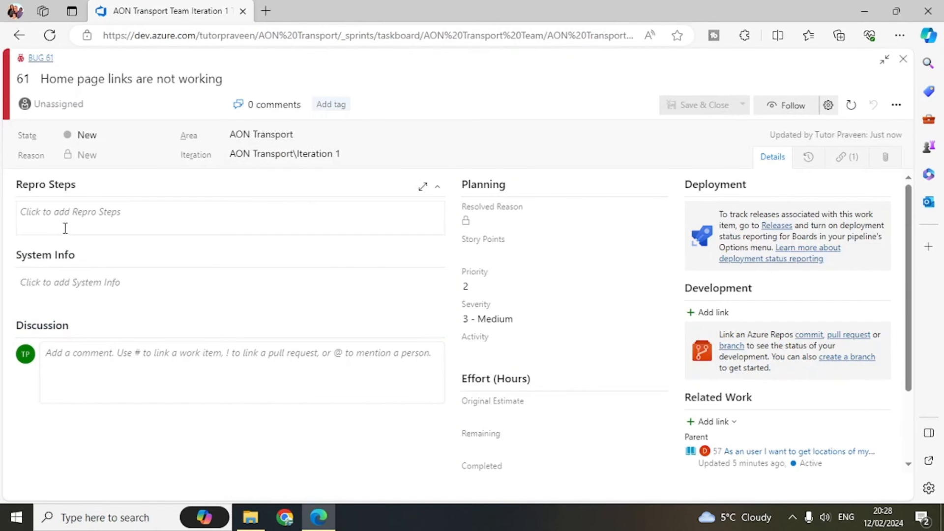
pyautogui.click(887, 160)
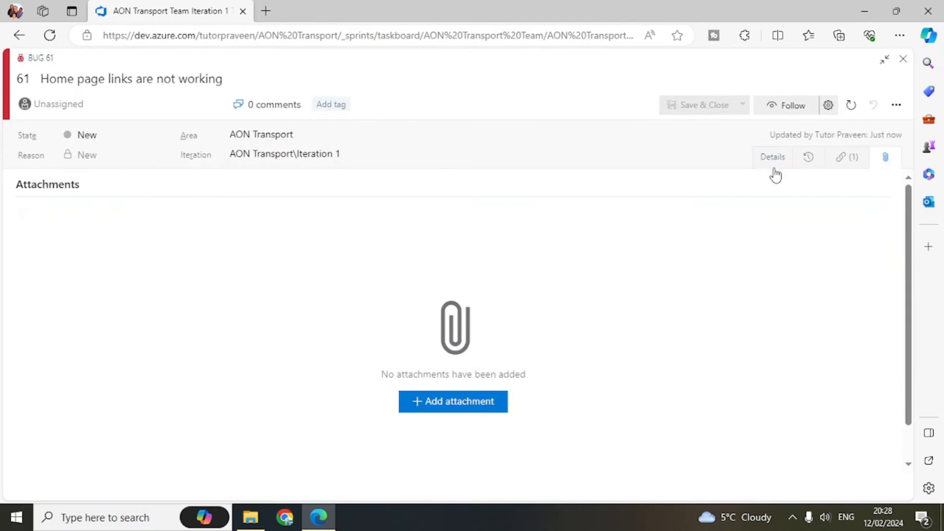
pyautogui.click(774, 167)
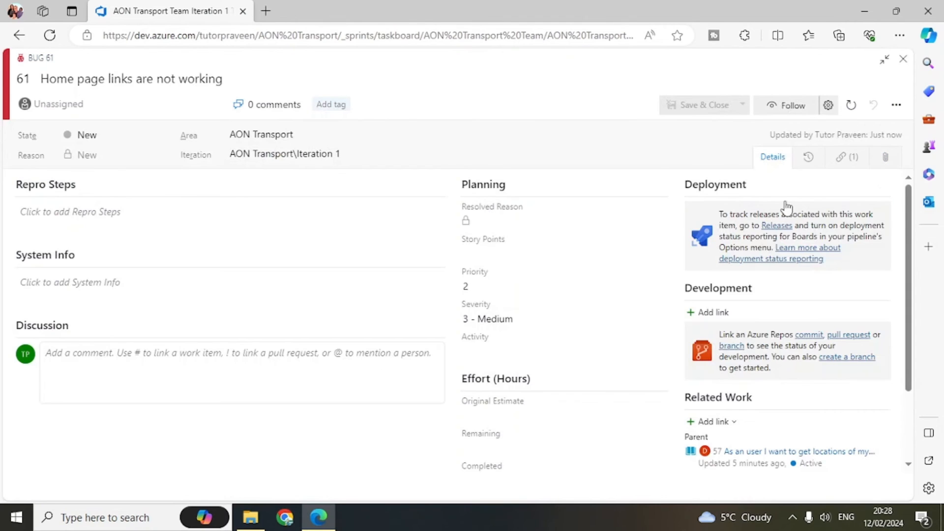
pyautogui.click(42, 209)
pyautogui.write('Stp')
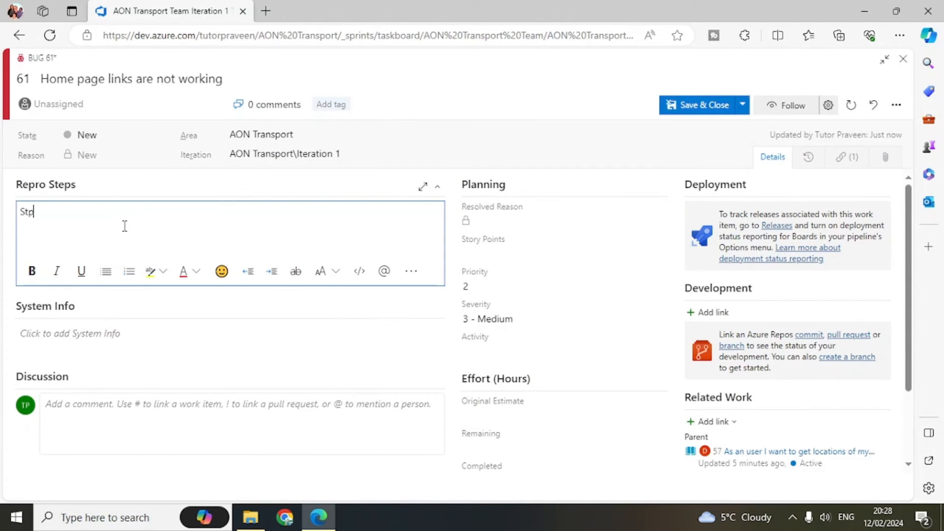
pyautogui.write('e')
pyautogui.press('BackSpace')
pyautogui.press('BackSpace')
pyautogui.press('BackSpace')
pyautogui.write('epp')
pyautogui.moveTo(51, 213); pyautogui.dragTo(2, 209)
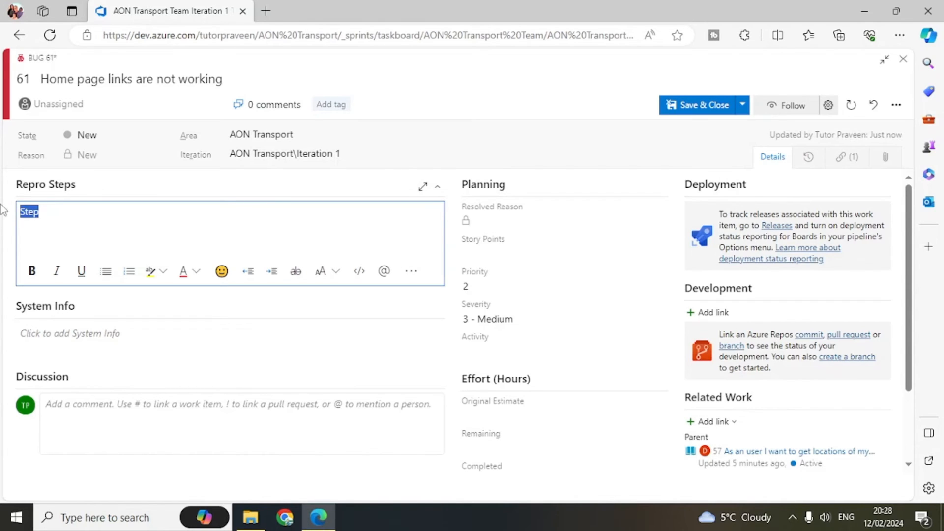
pyautogui.press('BackSpace')
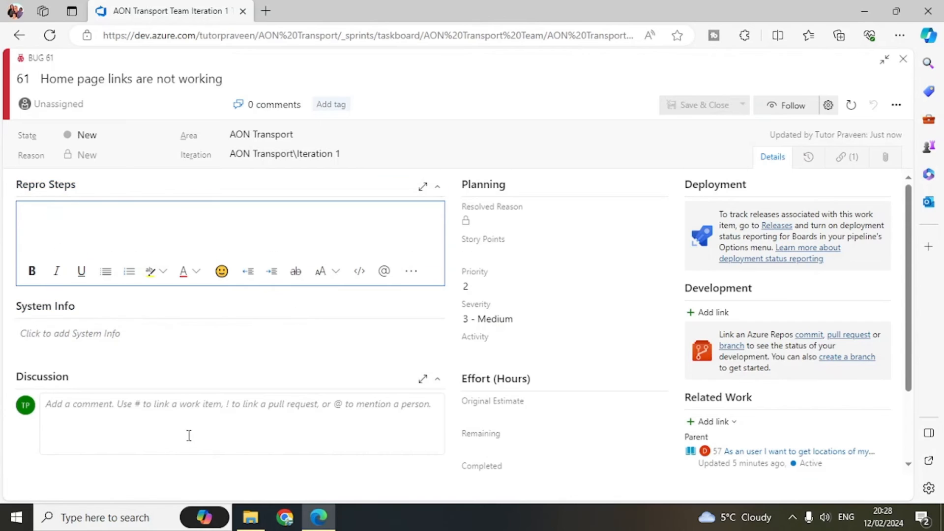
# Step: Examine the bug's repro steps, system info, planning, effort and related work fields
pyautogui.scroll(-2, 188, 435)
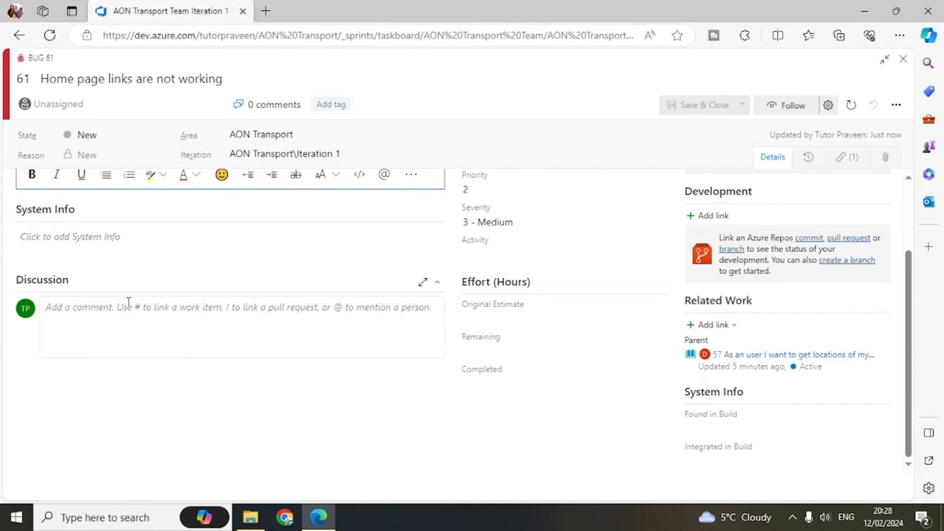
pyautogui.scroll(2, 630, 407)
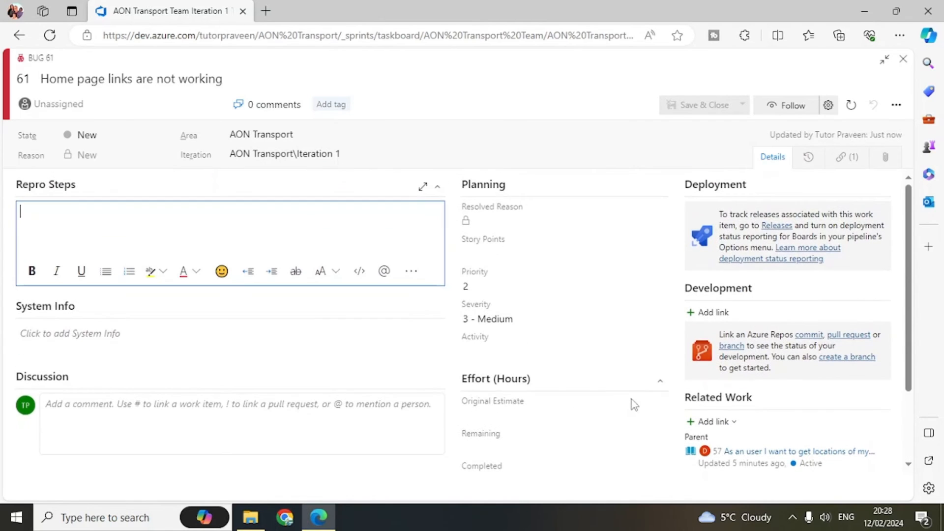
pyautogui.scroll(-1, 601, 243)
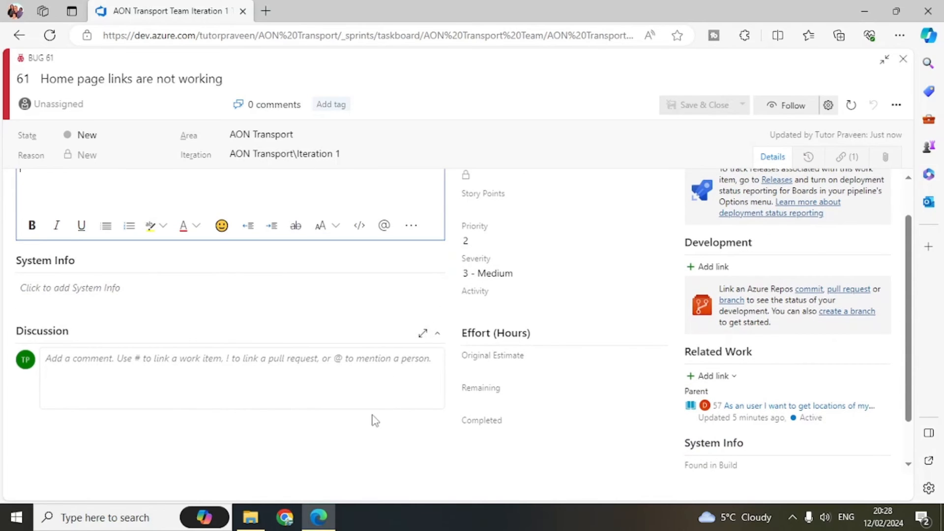
pyautogui.scroll(1, 375, 421)
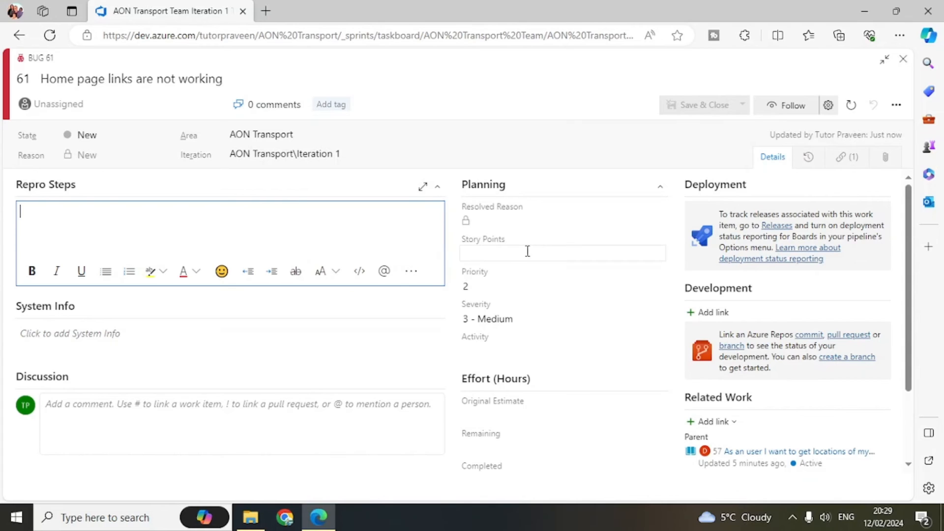
pyautogui.click(497, 252)
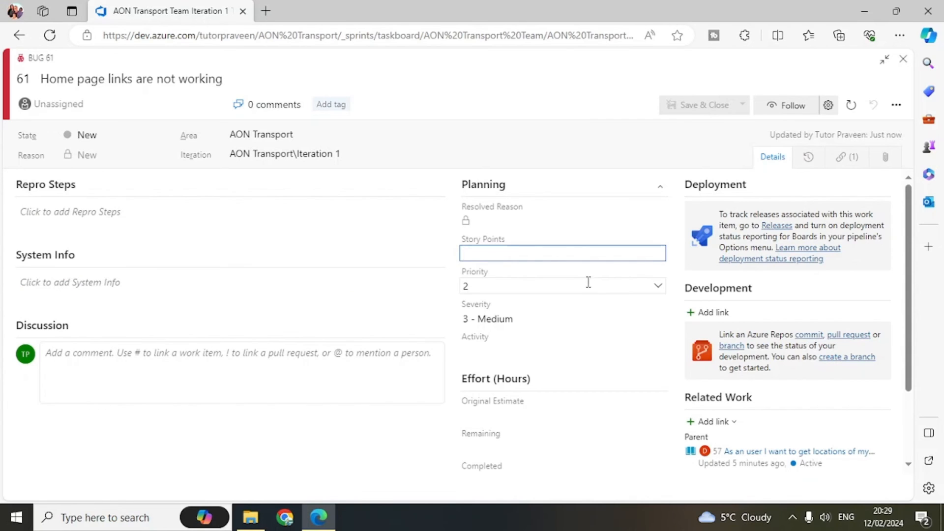
pyautogui.scroll(-2, 558, 368)
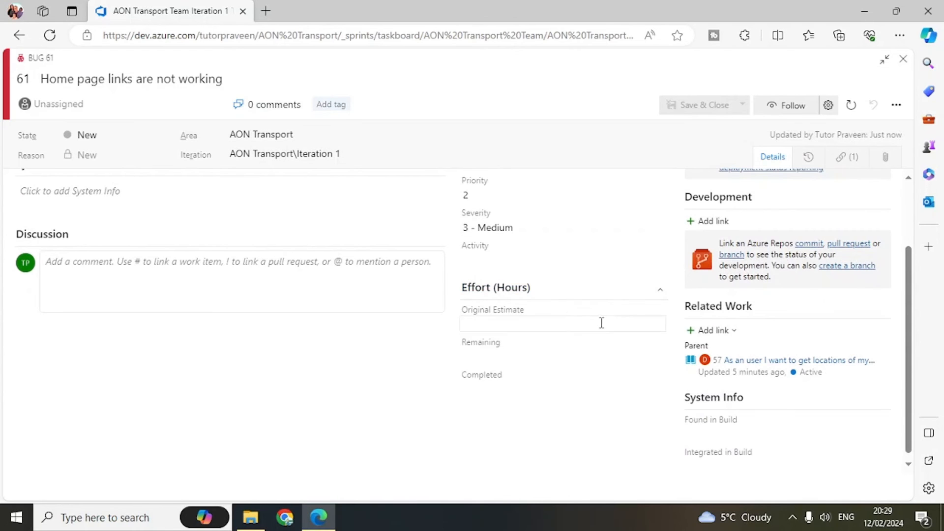
pyautogui.scroll(2, 597, 323)
pyautogui.scroll(-1, 780, 299)
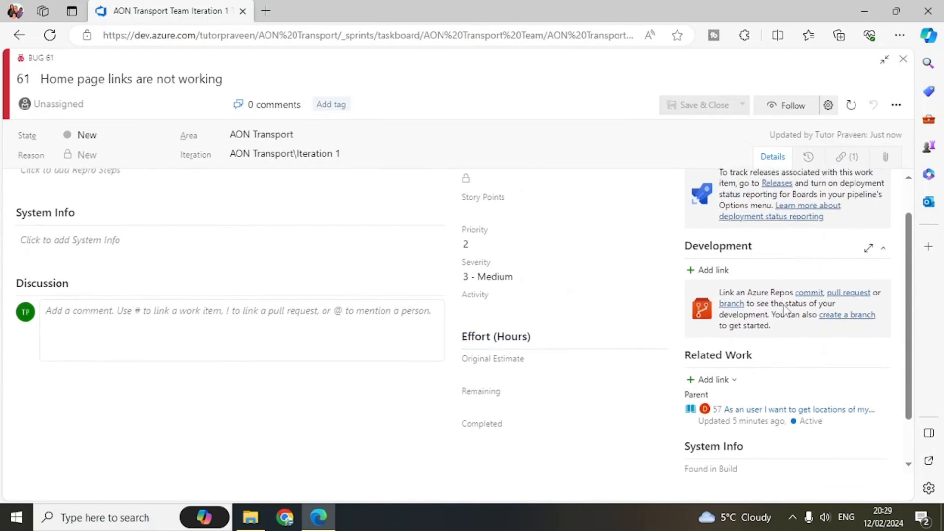
pyautogui.scroll(1, 814, 295)
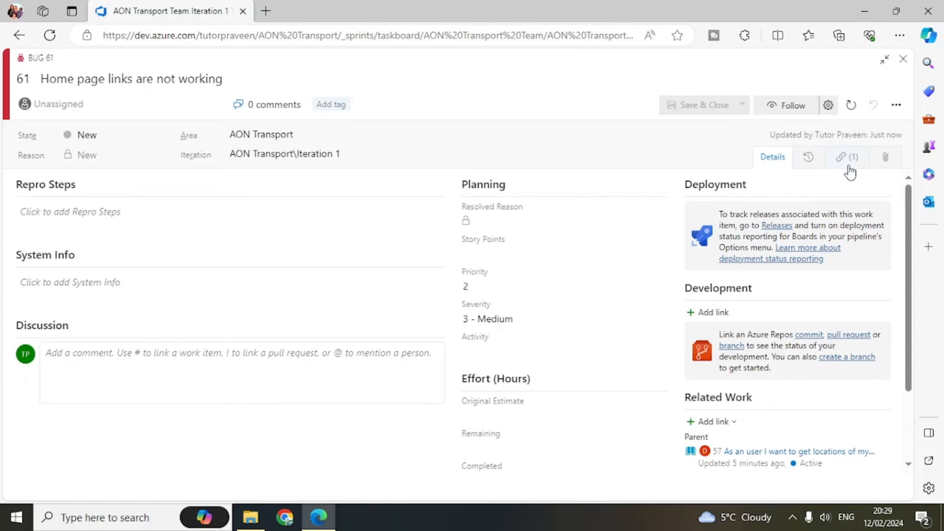
# Step: Look over the additional actions available for the bug
pyautogui.click(897, 105)
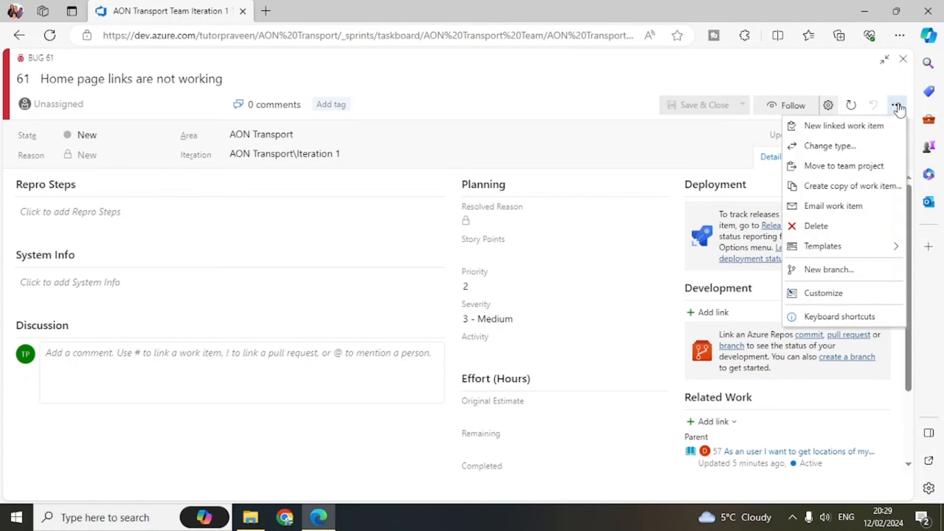
pyautogui.click(895, 81)
pyautogui.click(896, 105)
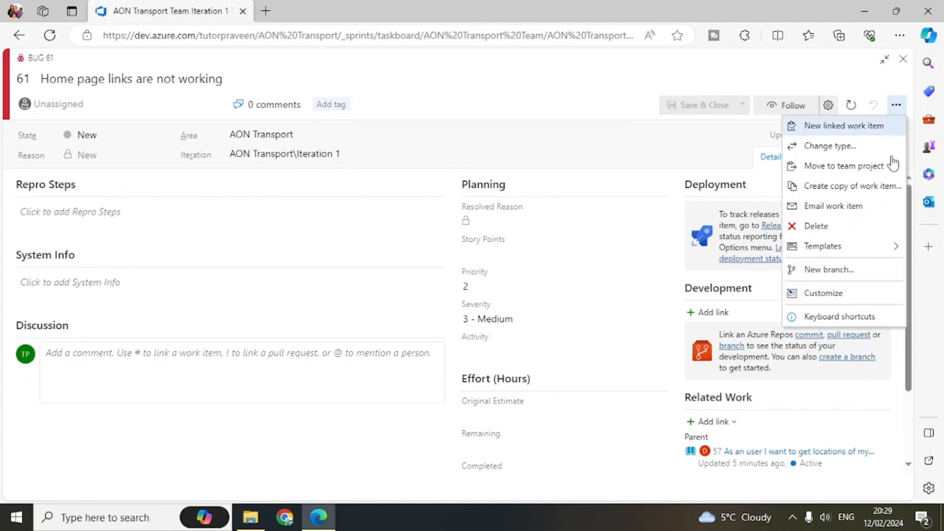
pyautogui.click(498, 111)
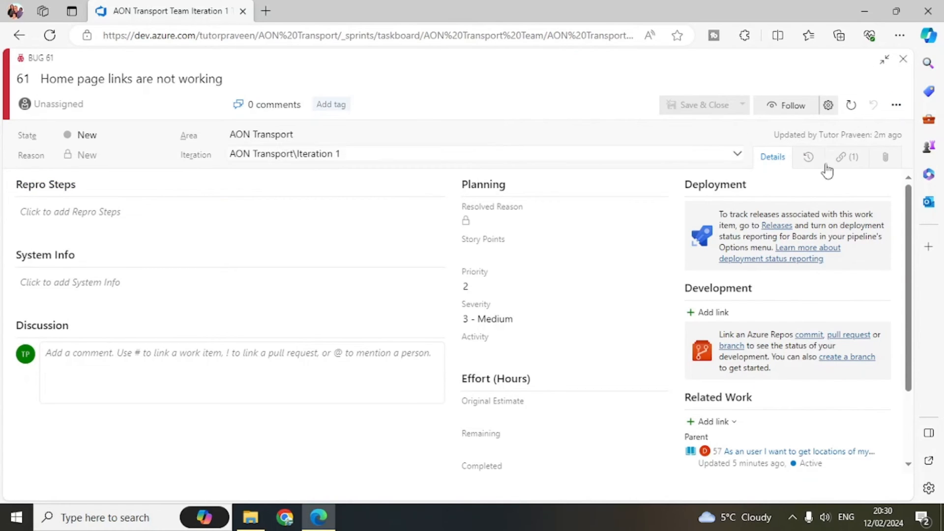
# Step: Tag the bug with "regression testing" and "Release 1", then save and close it
pyautogui.click(328, 104)
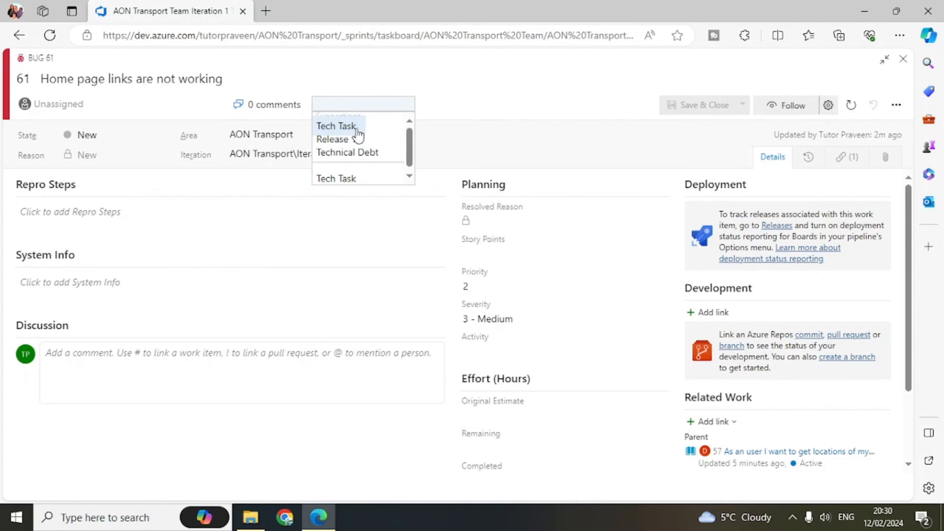
pyautogui.write('regre')
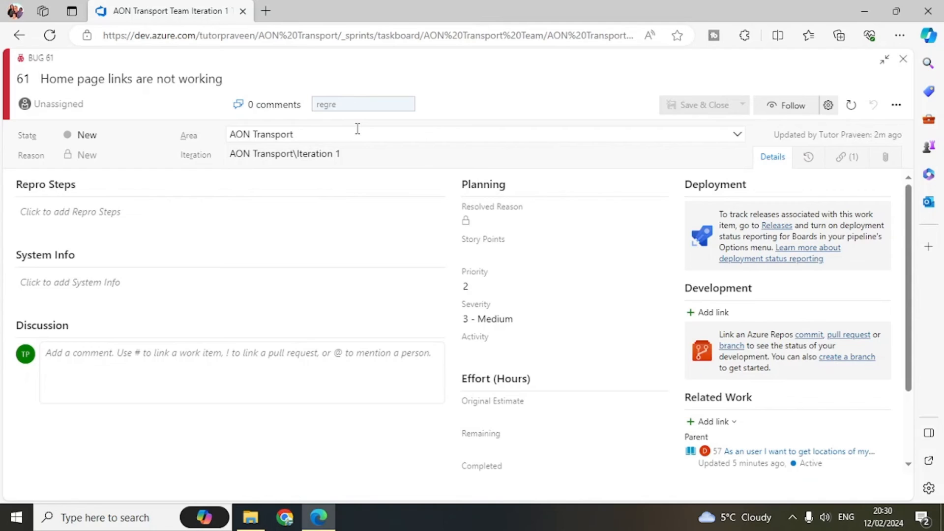
pyautogui.write('ssion testing')
pyautogui.press('Return')
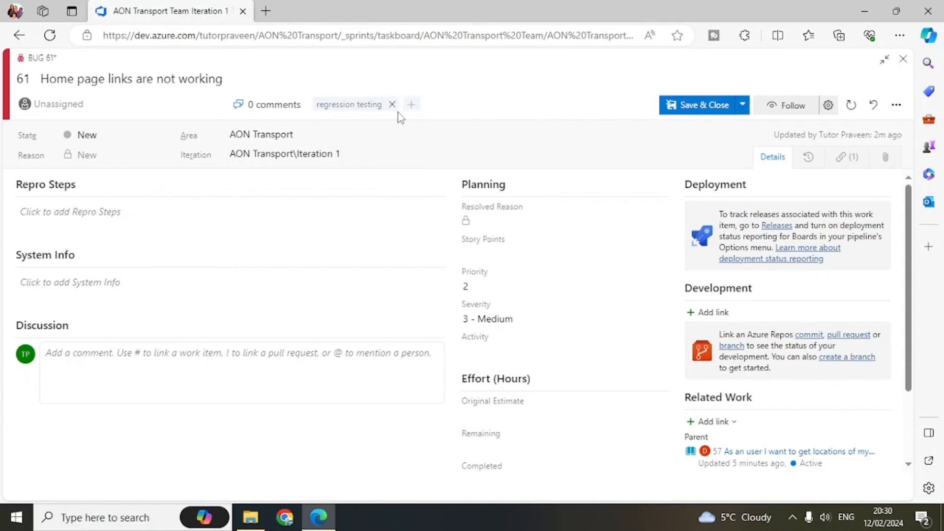
pyautogui.click(413, 105)
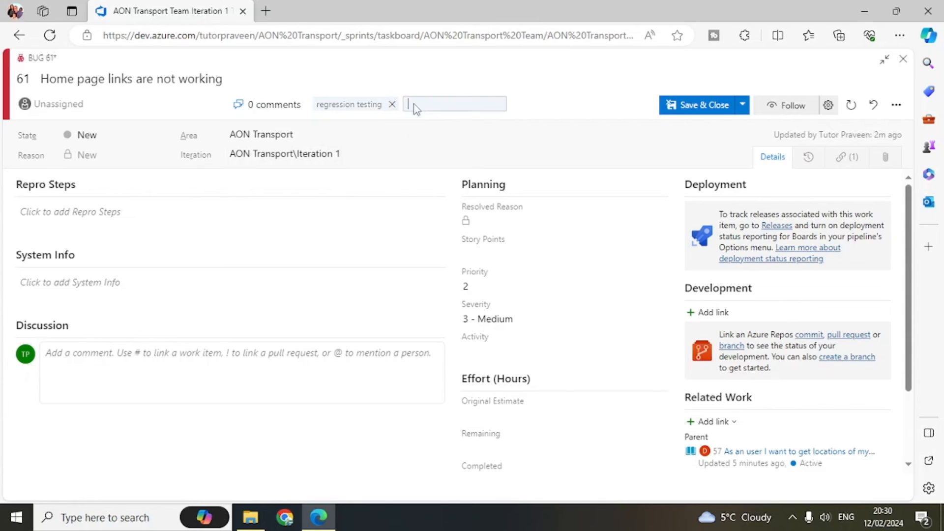
pyautogui.click(432, 142)
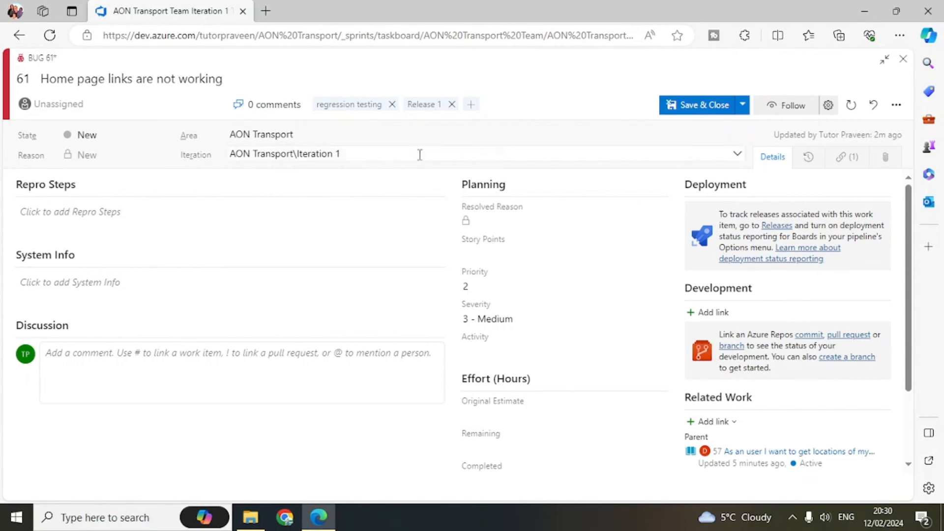
pyautogui.click(713, 104)
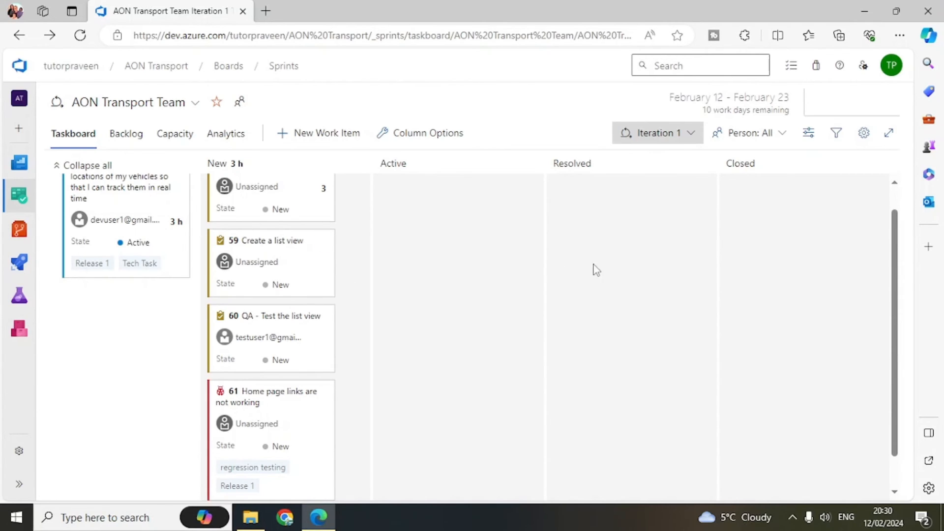
# Step: Review the taskboard cards, open the project's work items list, and examine the work item types that can be created
pyautogui.scroll(1, 582, 279)
pyautogui.scroll(-2, 580, 276)
pyautogui.scroll(2, 580, 277)
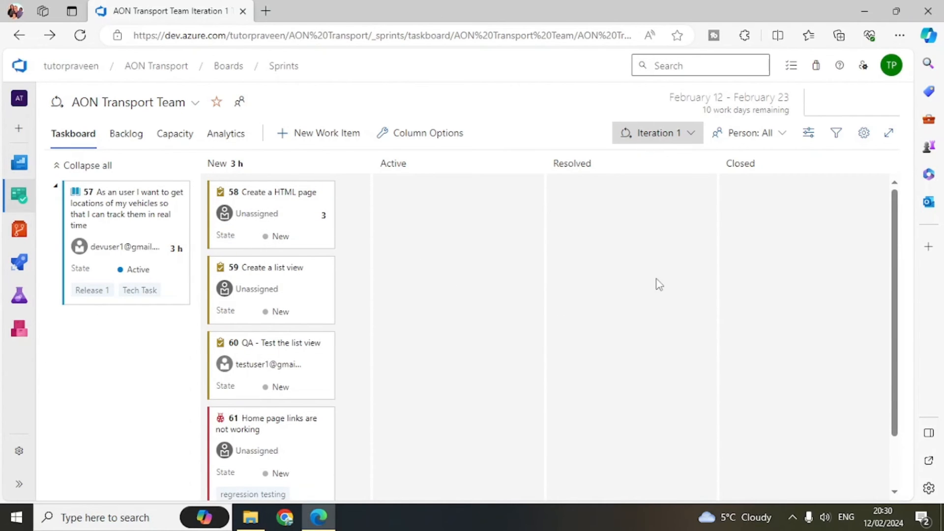
pyautogui.moveTo(21, 196)
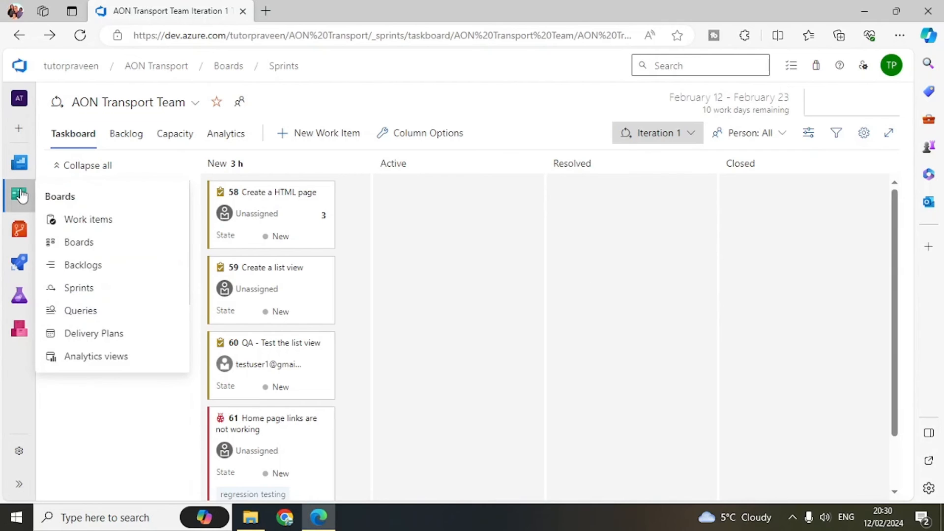
pyautogui.click(82, 220)
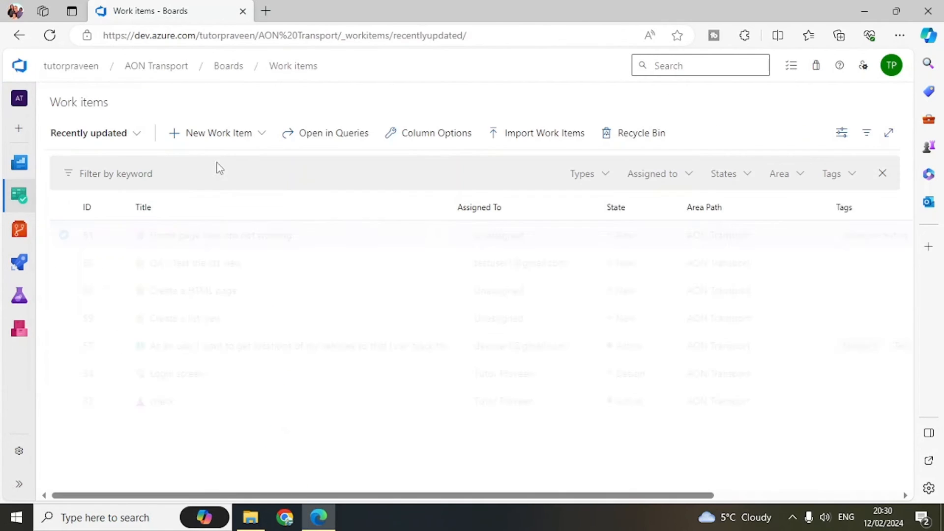
pyautogui.click(257, 140)
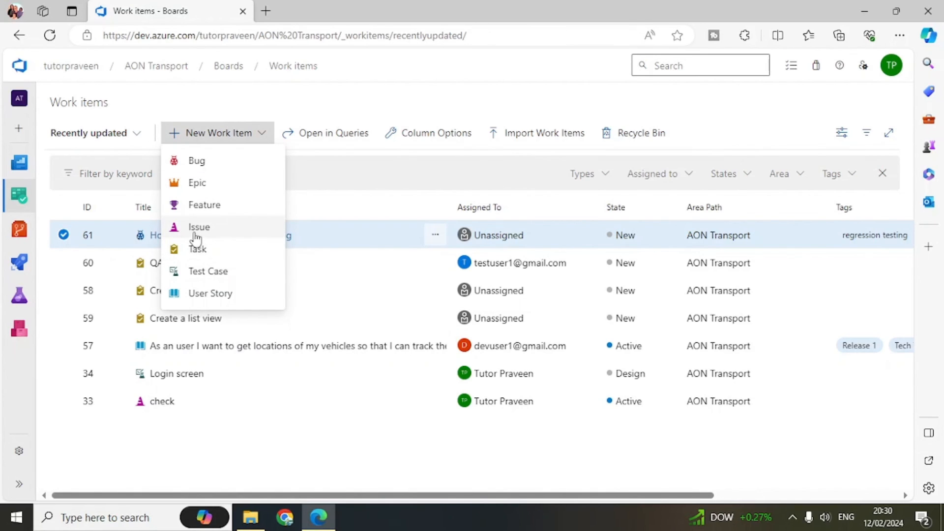
pyautogui.click(182, 453)
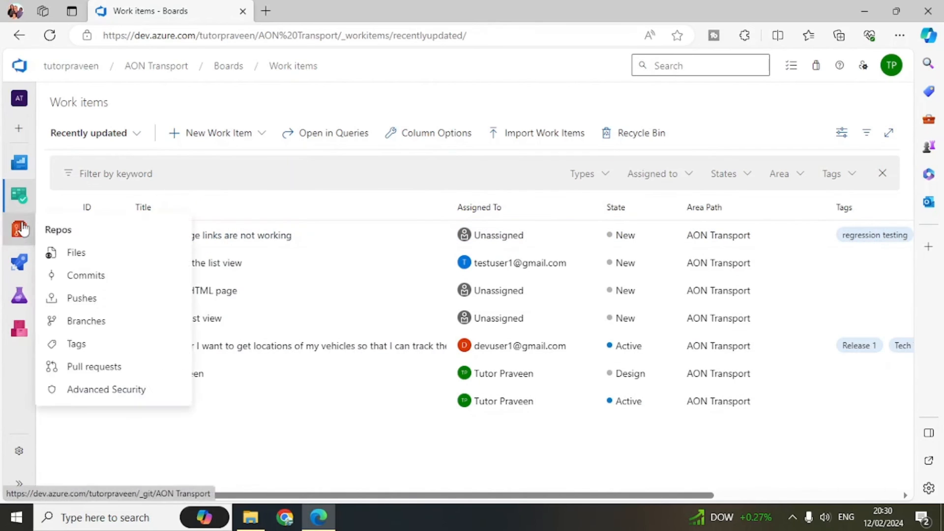
pyautogui.moveTo(18, 205)
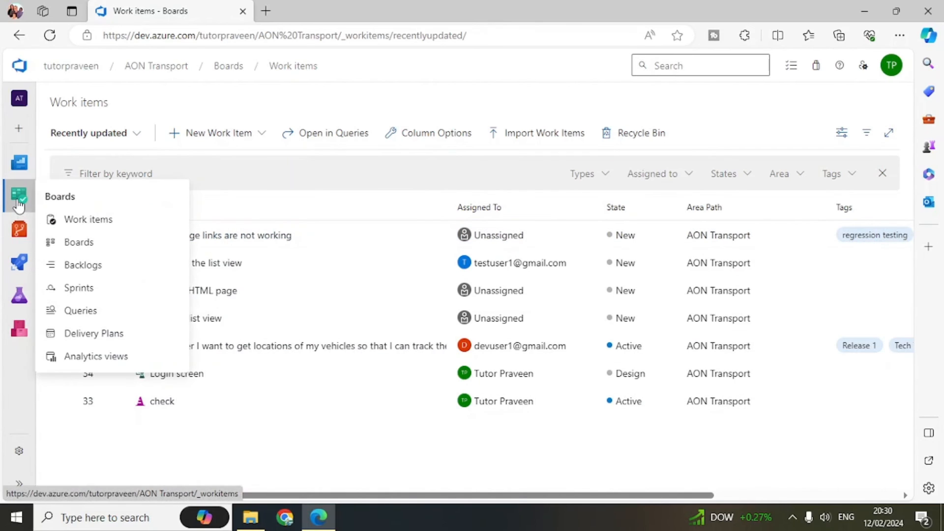
# Step: Review the vehicle location user story's child tasks and bugs in the backlog and on the team's Stories board
pyautogui.click(83, 266)
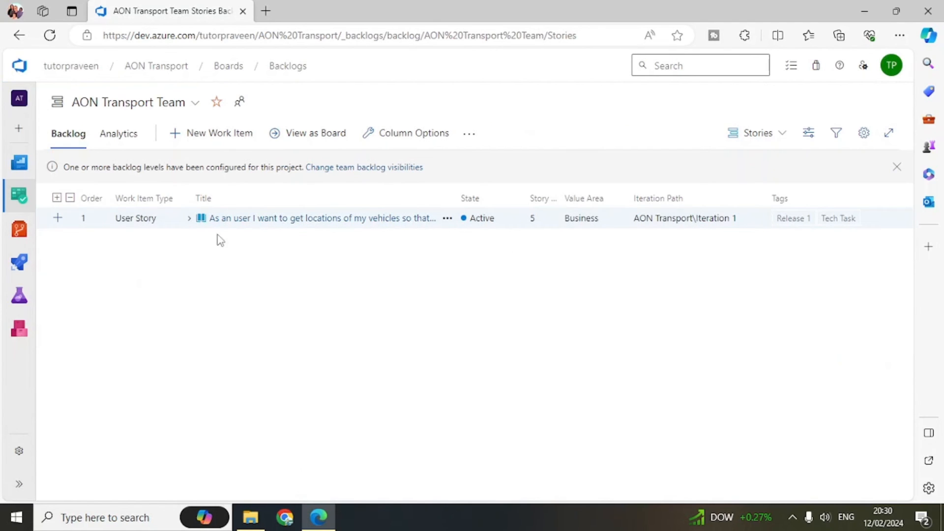
pyautogui.click(189, 219)
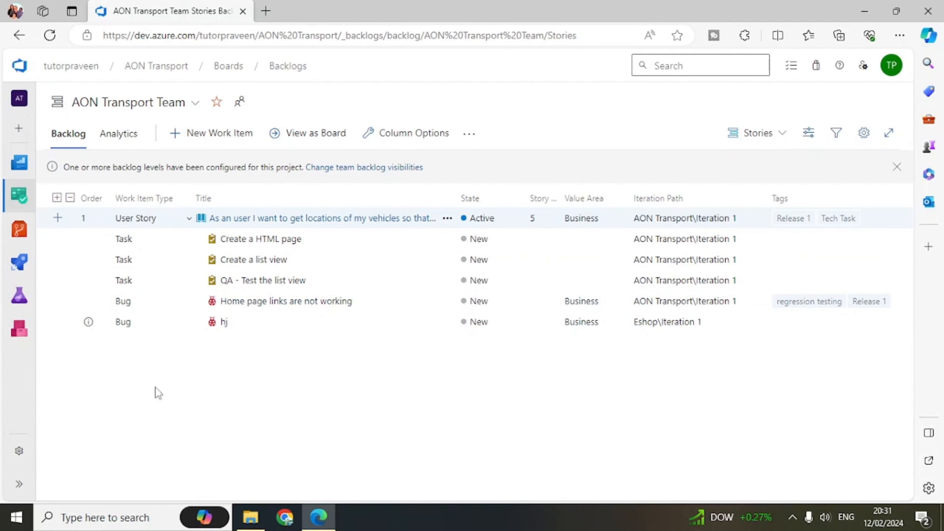
pyautogui.moveTo(21, 227)
pyautogui.moveTo(19, 196)
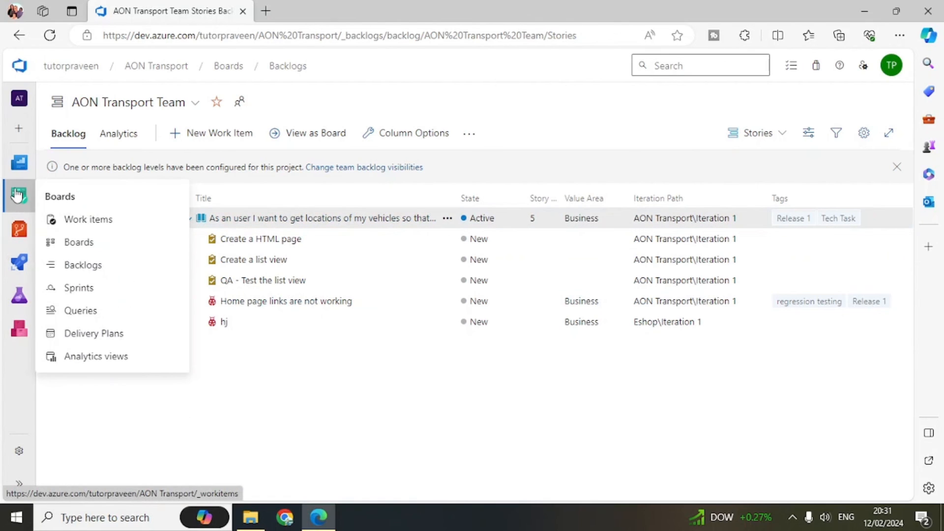
pyautogui.click(81, 243)
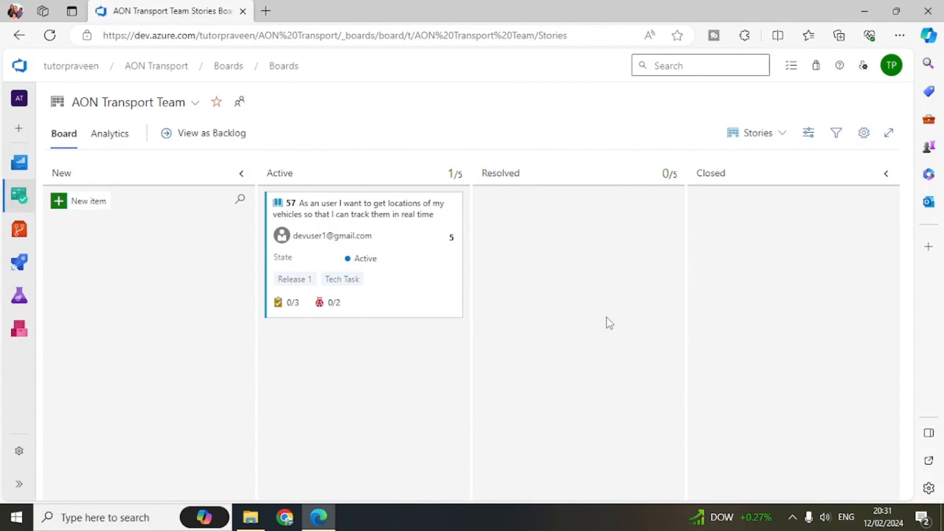
pyautogui.click(329, 303)
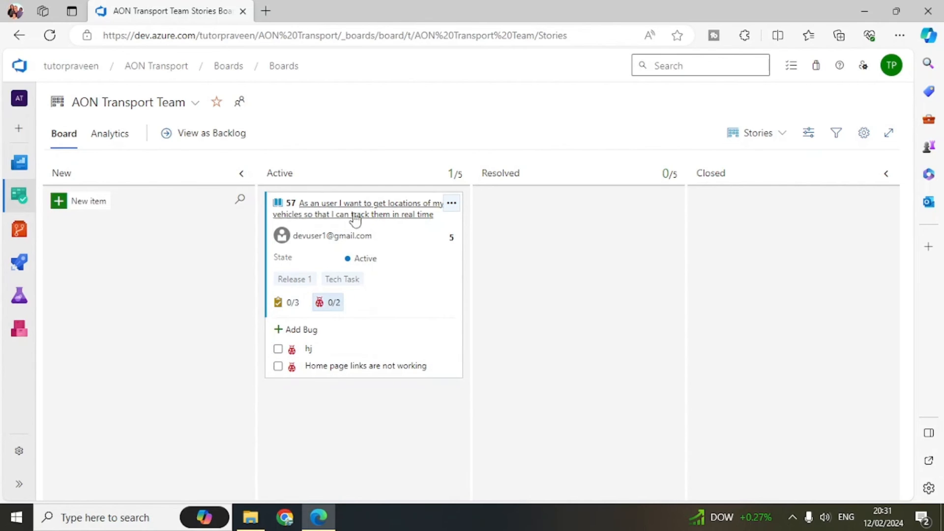
pyautogui.click(292, 303)
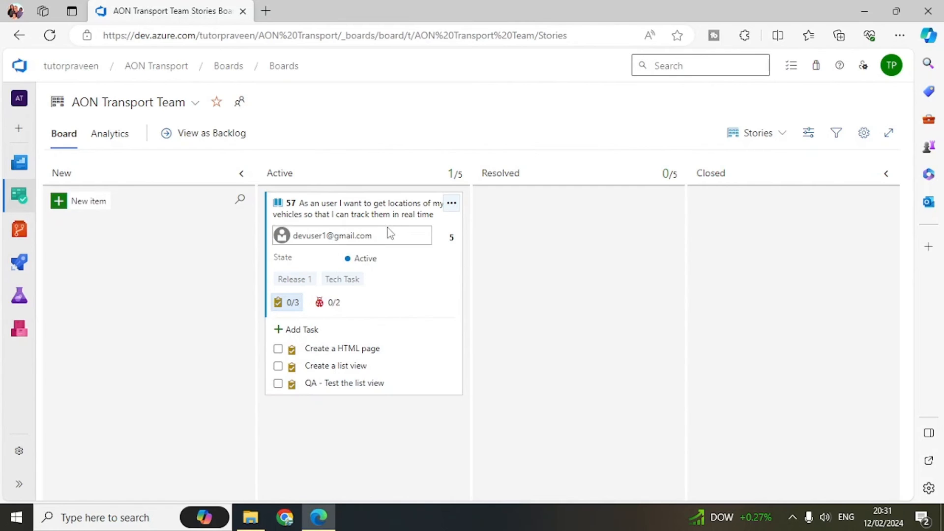
# Step: Add a test named "Check if Vehicle numbers are in correct format" to the user story card
pyautogui.click(452, 204)
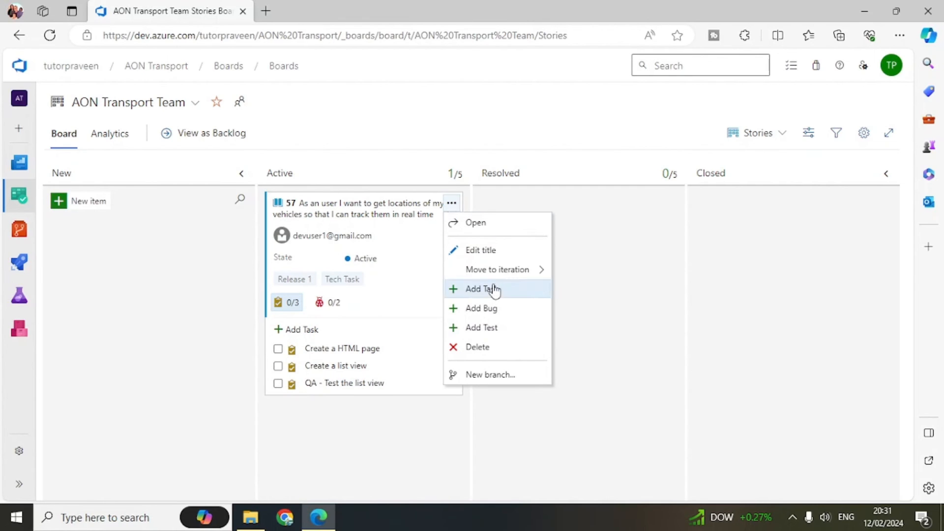
pyautogui.click(483, 333)
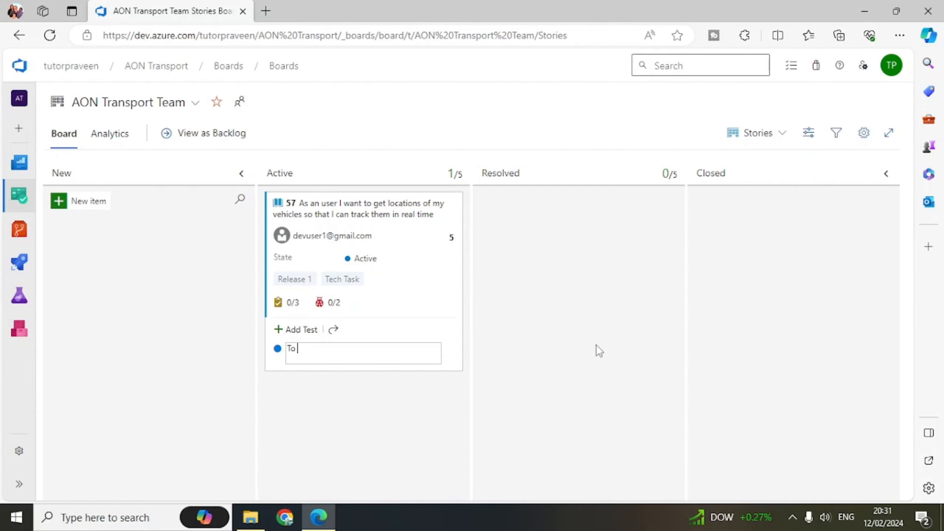
pyautogui.write('Check if Vehicle numebers a')
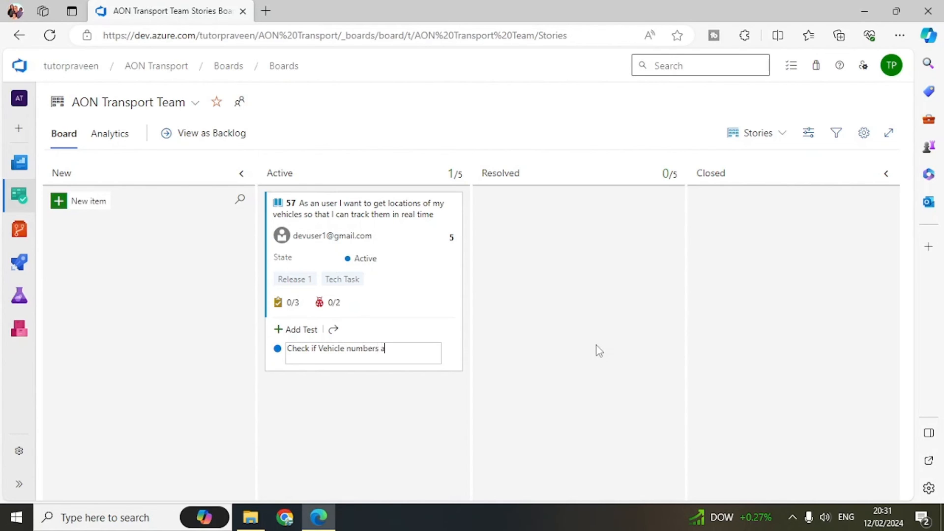
pyautogui.write('re in correct format')
pyautogui.press('Return')
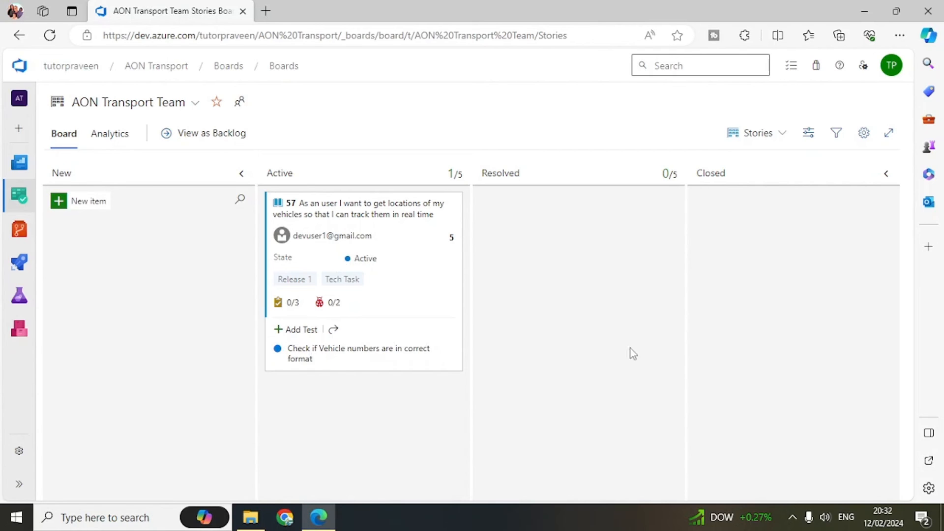
# Step: Add a second test named "Location should also provide the city and country name details" to the user story card
pyautogui.click(289, 330)
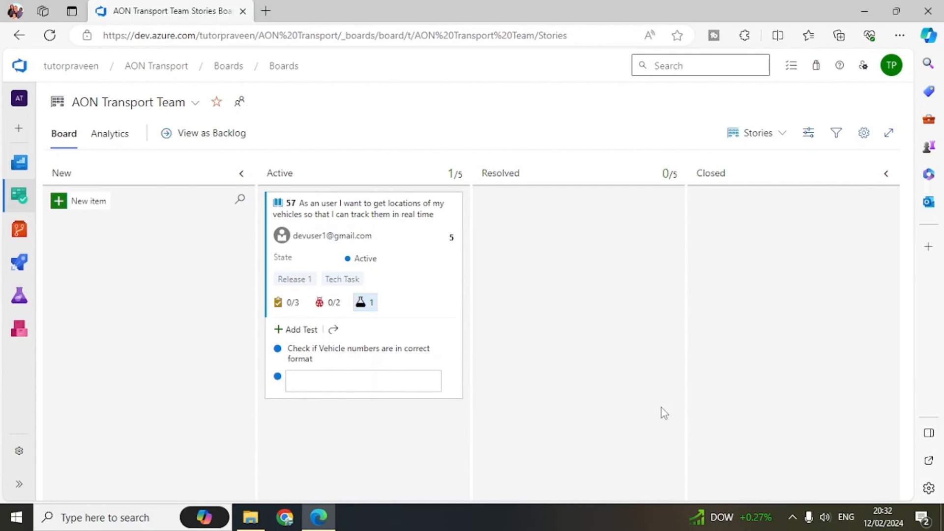
pyautogui.write('Location should be')
pyautogui.hotkey('ctrl', 'shift', 'Left')
pyautogui.write('also provi')
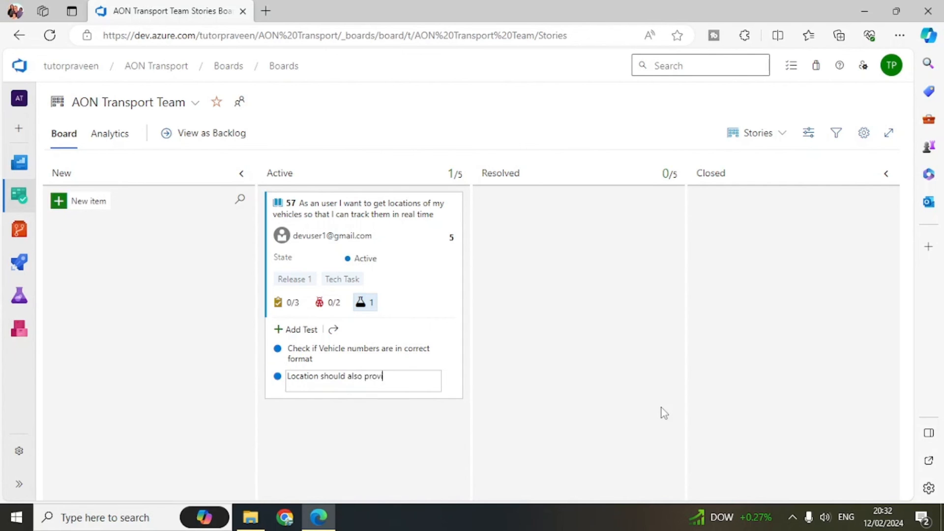
pyautogui.write('de the city and country ')
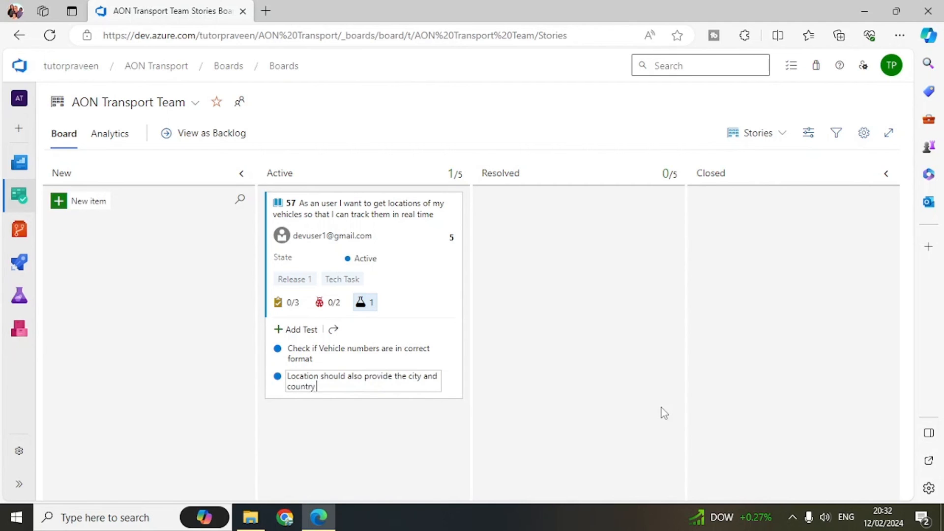
pyautogui.write('name details')
pyautogui.press('Return')
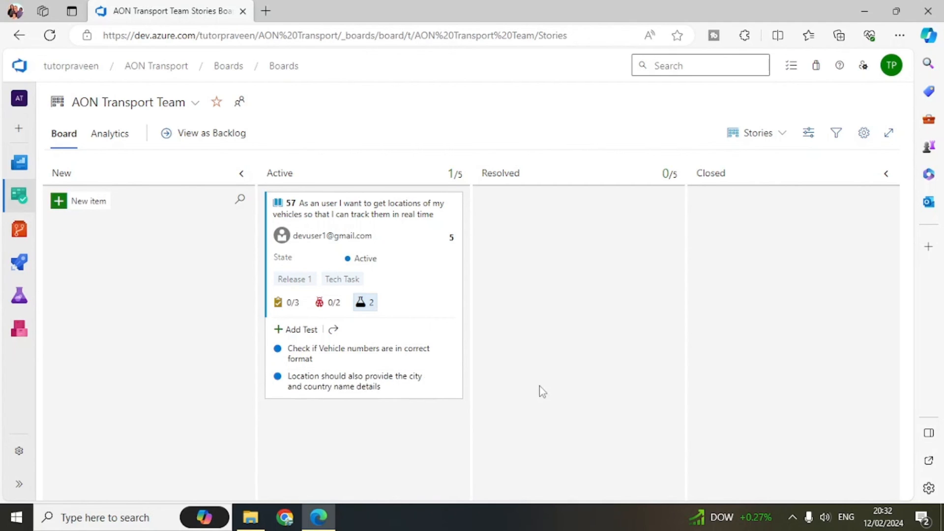
# Step: Open the vehicle number format test case and enter "Select the AON transport link" as its first step's action
pyautogui.click(335, 353)
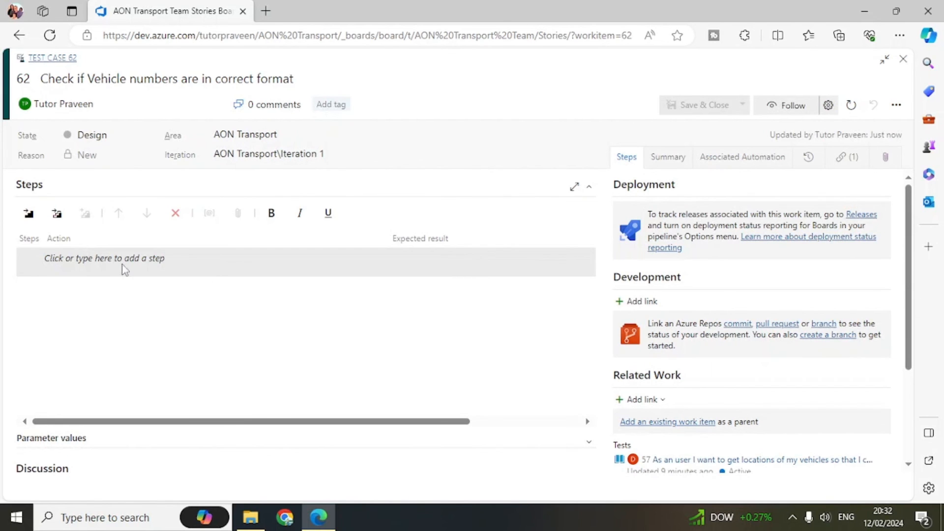
pyautogui.click(70, 260)
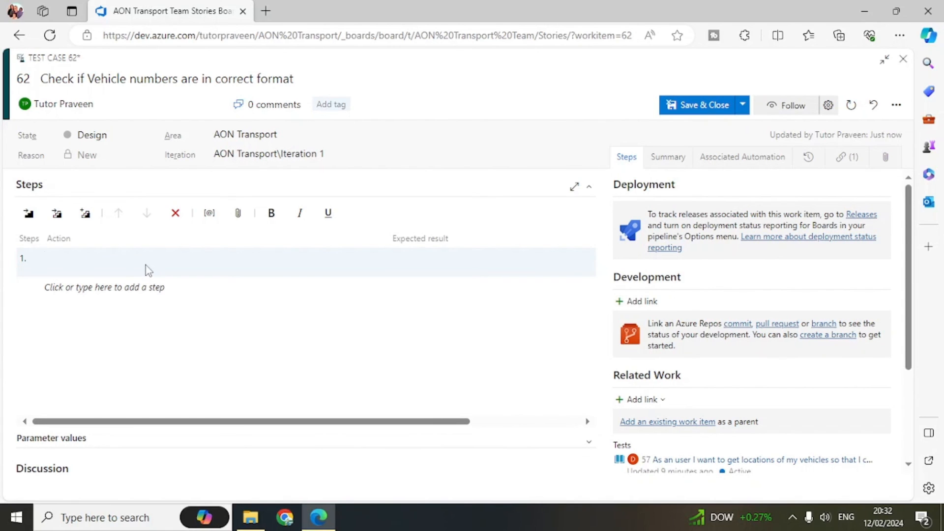
pyautogui.write('Launct the')
pyautogui.press('BackSpace')
pyautogui.press('BackSpace')
pyautogui.press('BackSpace')
pyautogui.press('BackSpace')
pyautogui.press('BackSpace')
pyautogui.write('h the AON transport we')
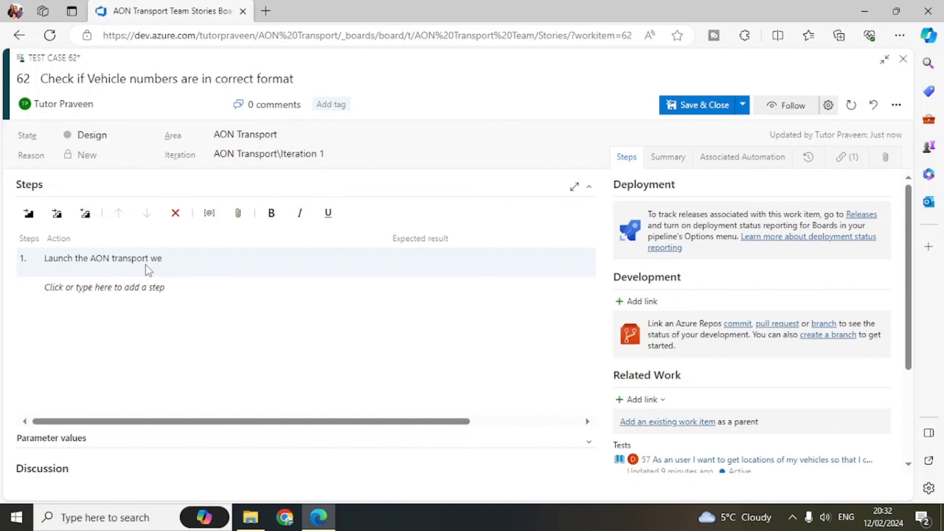
pyautogui.hotkey('ctrl', 'Left')
pyautogui.hotkey('ctrl', 'Left')
pyautogui.hotkey('ctrl', 'Left')
pyautogui.hotkey('ctrl', 'Left')
pyautogui.hotkey('ctrl', 'Left')
pyautogui.hotkey('ctrl', 'shift', 'Right')
pyautogui.write('Select')
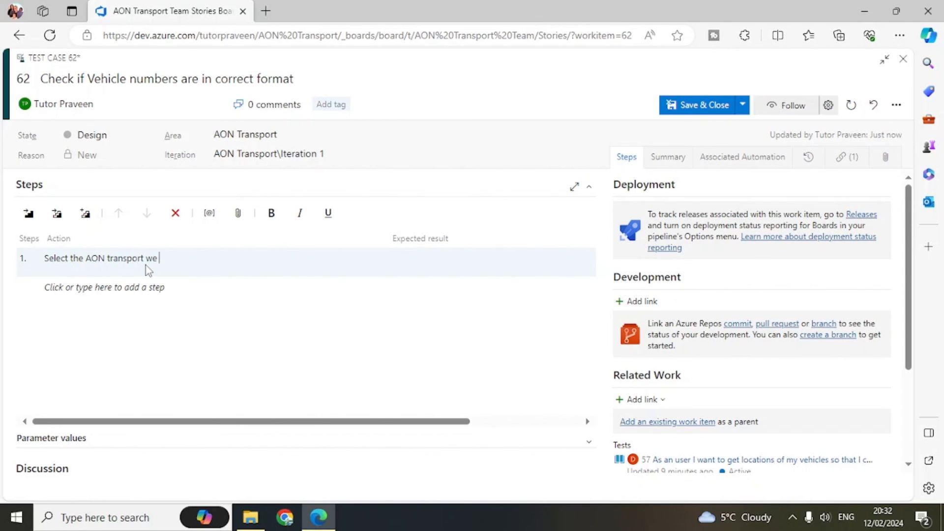
pyautogui.press('End')
pyautogui.press('BackSpace')
pyautogui.press('BackSpace')
pyautogui.write('link')
pyautogui.press('Return')
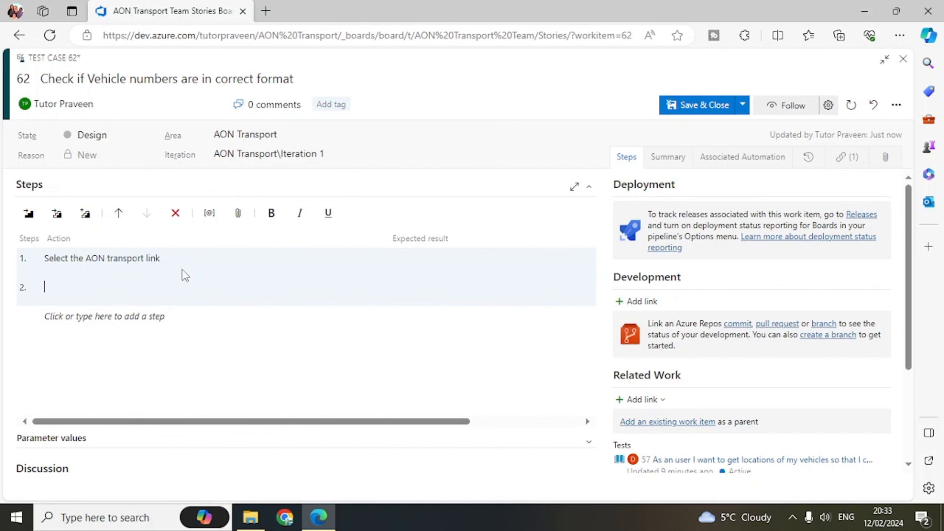
# Step: Enter "Go to the home page and click on Vehicle details" as the second test step's action
pyautogui.write('H')
pyautogui.press('BackSpace')
pyautogui.write('Go to the hme page and')
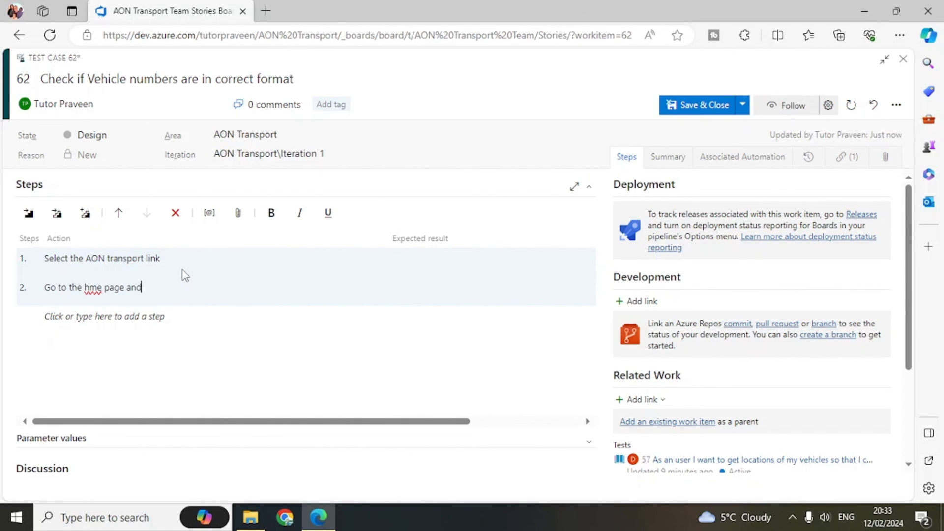
pyautogui.write(' click on')
pyautogui.write(' Vehicle detai')
pyautogui.write('o')
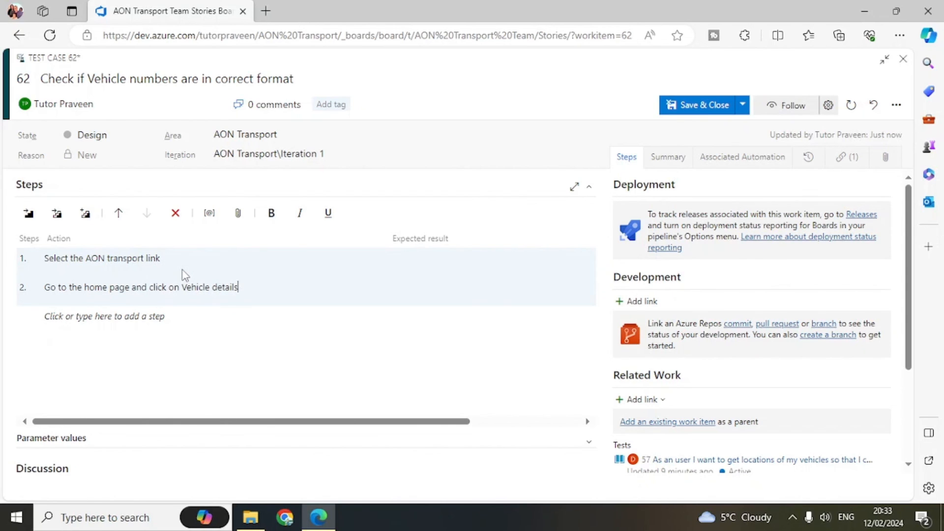
pyautogui.press('Return')
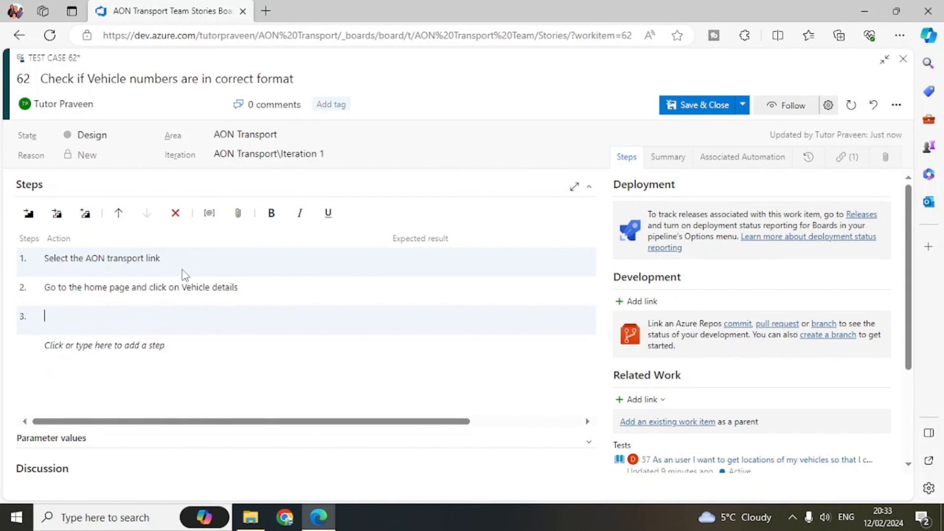
# Step: Enter "Vehicle number should have the country prefix and 4 numbers following it" as the third step's action, and add an empty fourth step
pyautogui.write('Veh')
pyautogui.write('icle numbe')
pyautogui.write('r shou')
pyautogui.write('ld a')
pyautogui.write(' have')
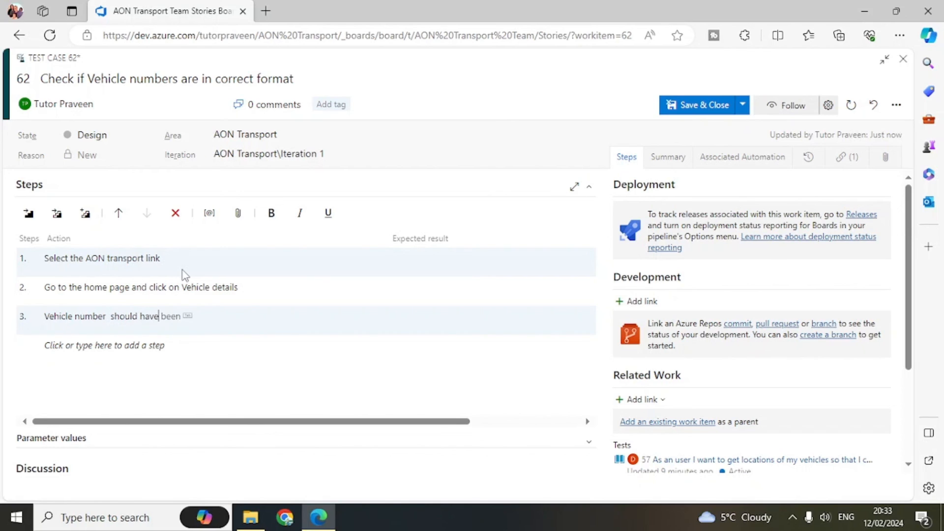
pyautogui.write(' the country')
pyautogui.write(' prefix')
pyautogui.write(' and nu')
pyautogui.press('BackSpace')
pyautogui.press('BackSpace')
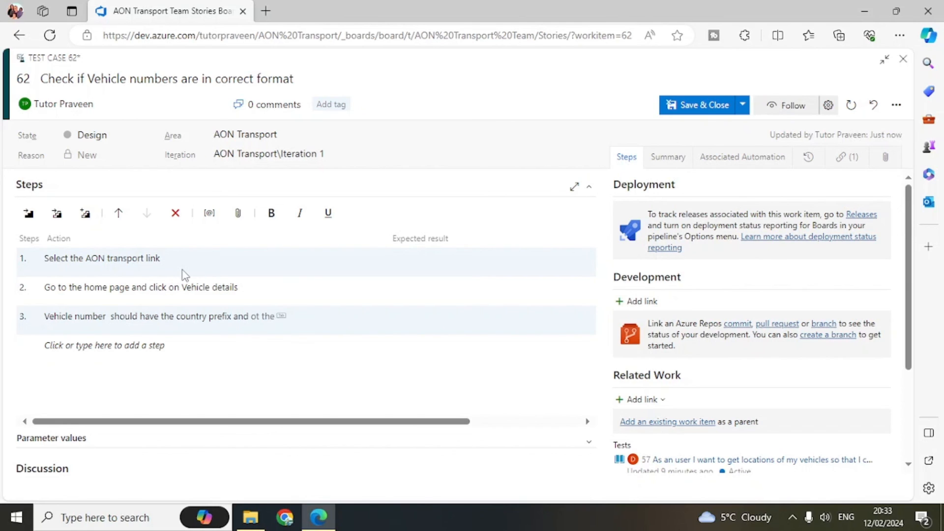
pyautogui.write('4 numbers follo')
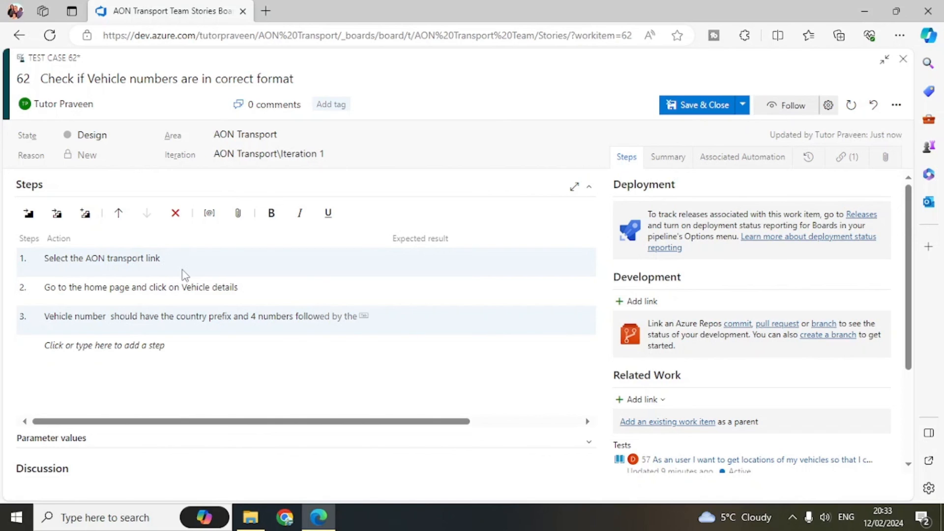
pyautogui.write('wing it')
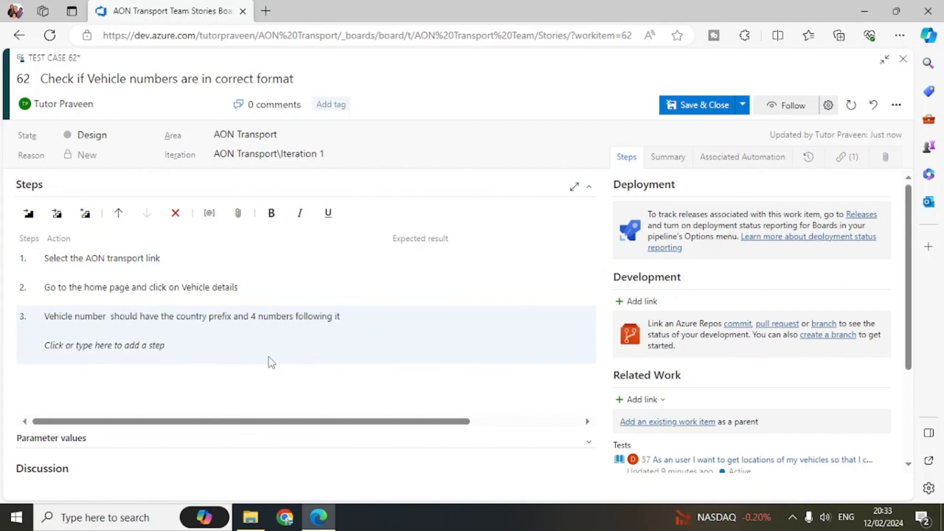
pyautogui.click(269, 358)
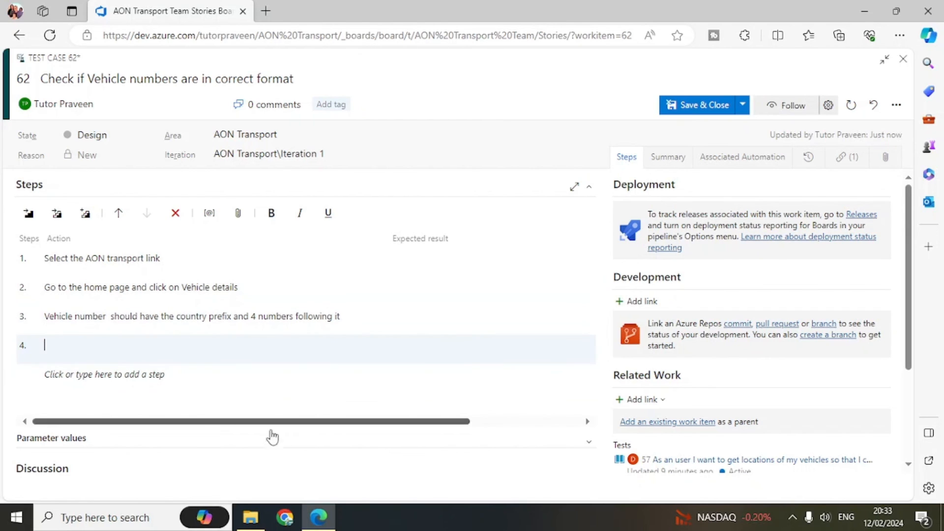
pyautogui.click(192, 263)
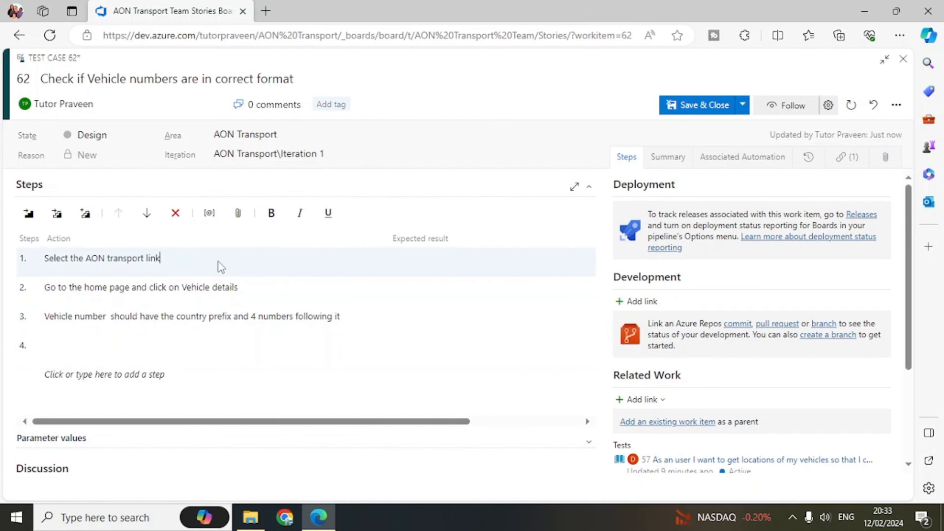
pyautogui.click(266, 11)
pyautogui.click(182, 13)
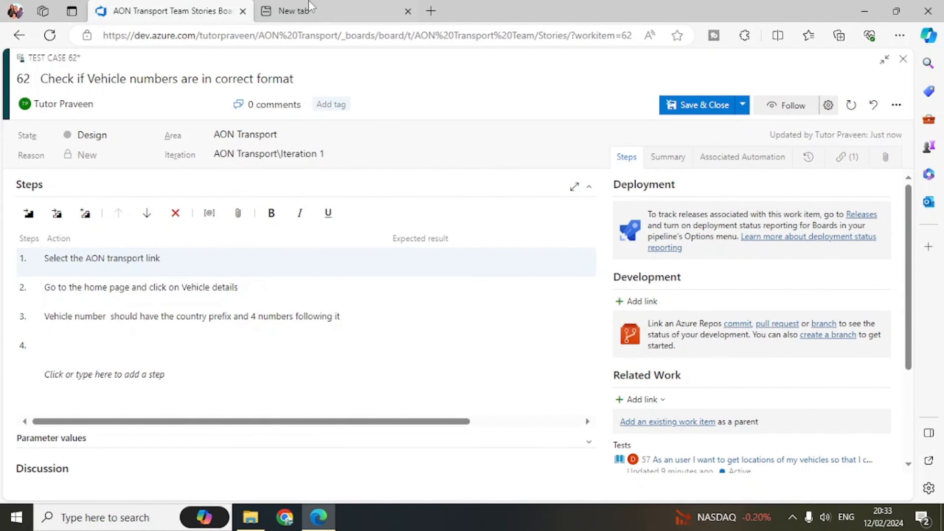
pyautogui.moveTo(305, 12)
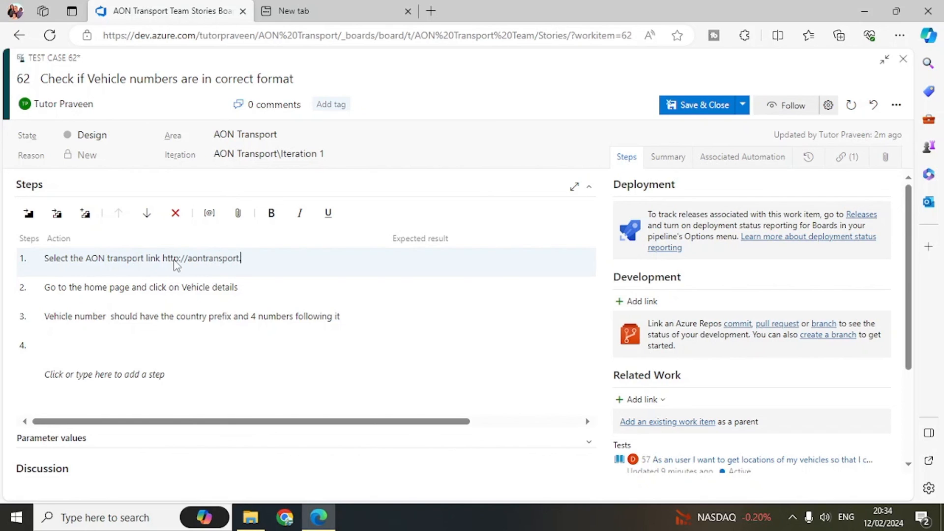
pyautogui.write('com')
# Step: Copy the web address from the first test step, load it in the new browser tab, and return to the test case
pyautogui.hotkey('ctrl', 'shift', 'Left')
pyautogui.hotkey('ctrl', 'shift', 'Left')
pyautogui.hotkey('ctrl', 'shift', 'Left')
pyautogui.hotkey('ctrl', 'shift', 'Left')
pyautogui.hotkey('ctrl', 'c')
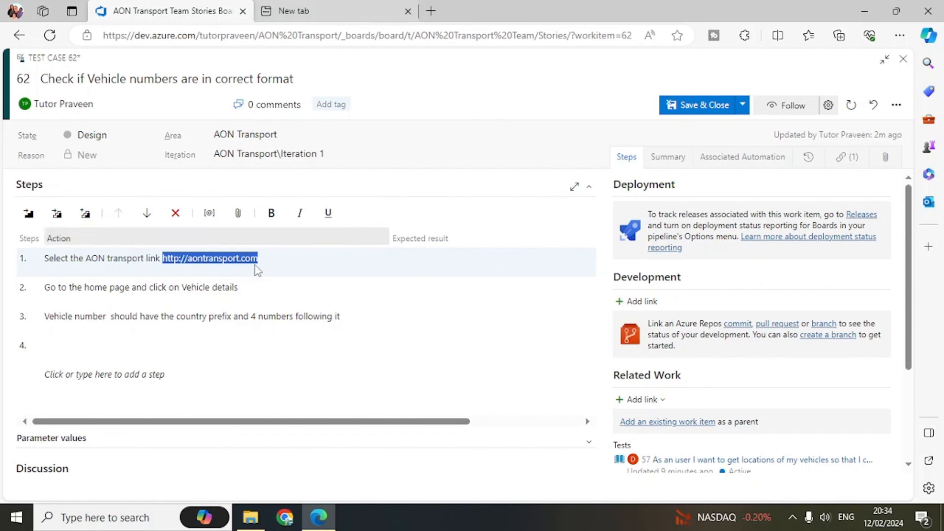
pyautogui.click(298, 14)
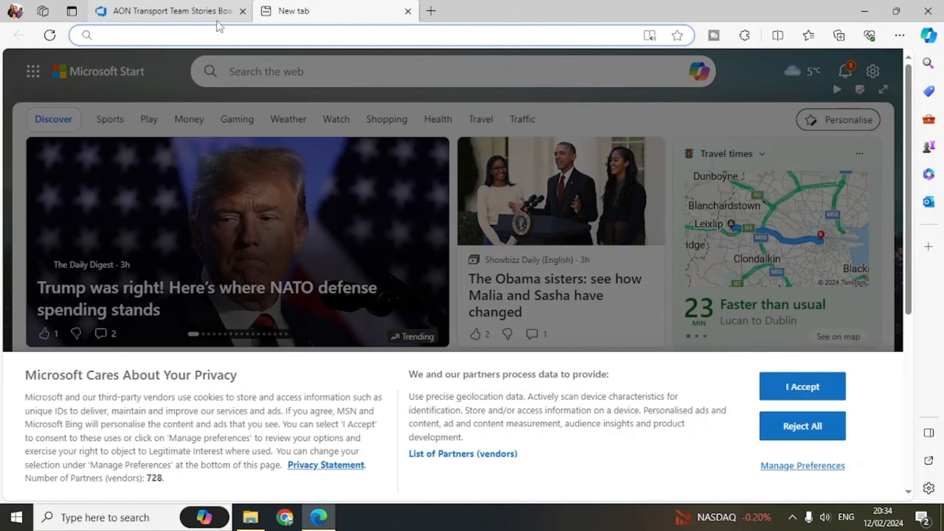
pyautogui.hotkey('ctrl', 'v')
pyautogui.press('Return')
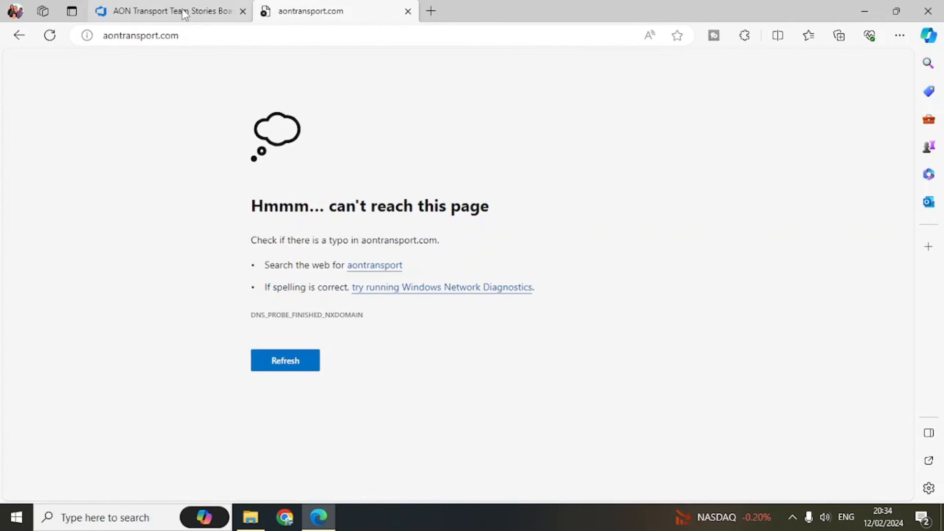
pyautogui.click(163, 11)
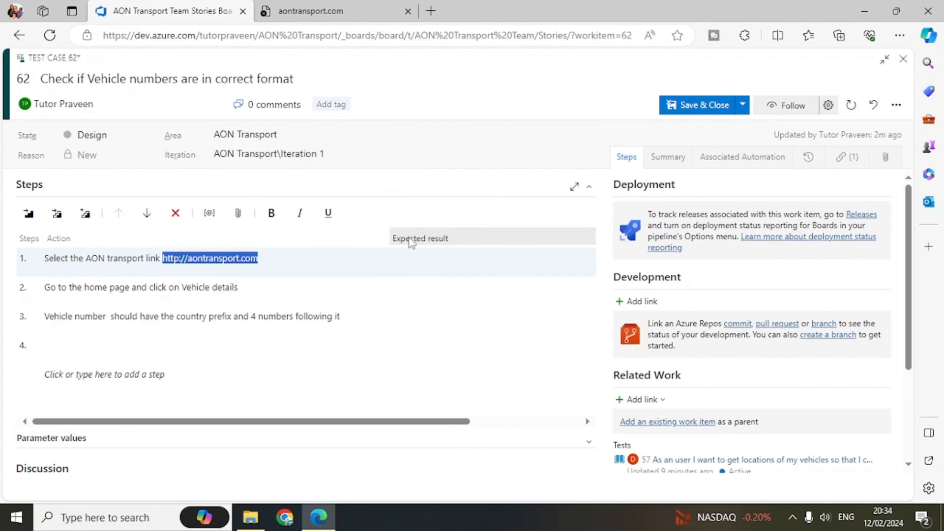
pyautogui.click(277, 263)
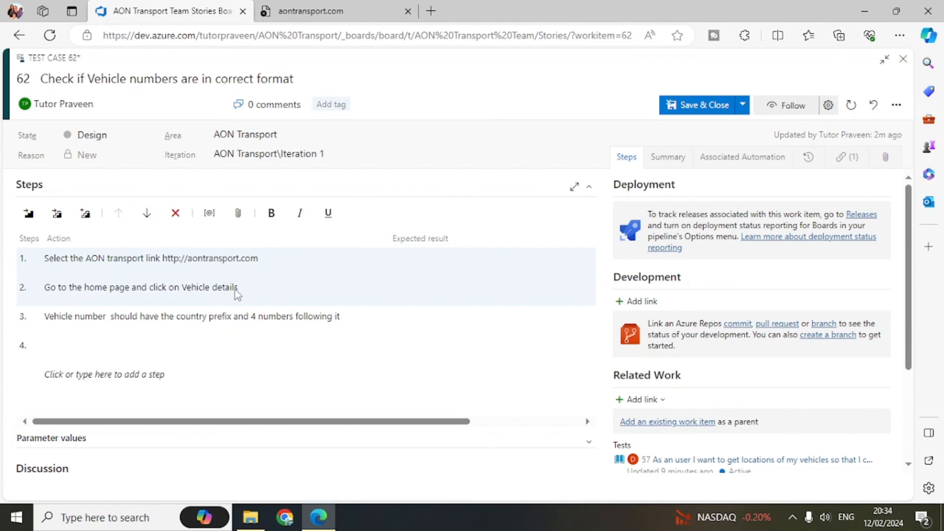
# Step: Check the aontransport.com page in the other browser tab, return to the test case, and save it without closing
pyautogui.click(313, 12)
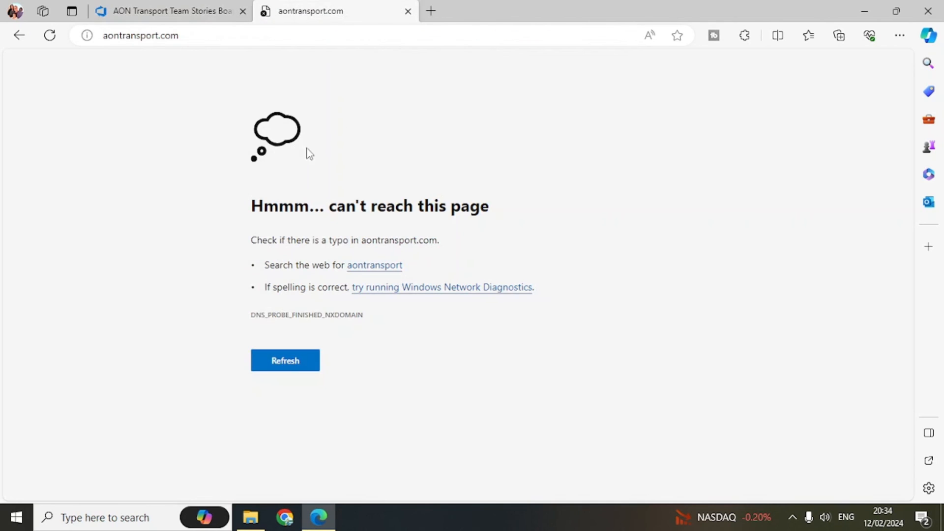
pyautogui.click(157, 11)
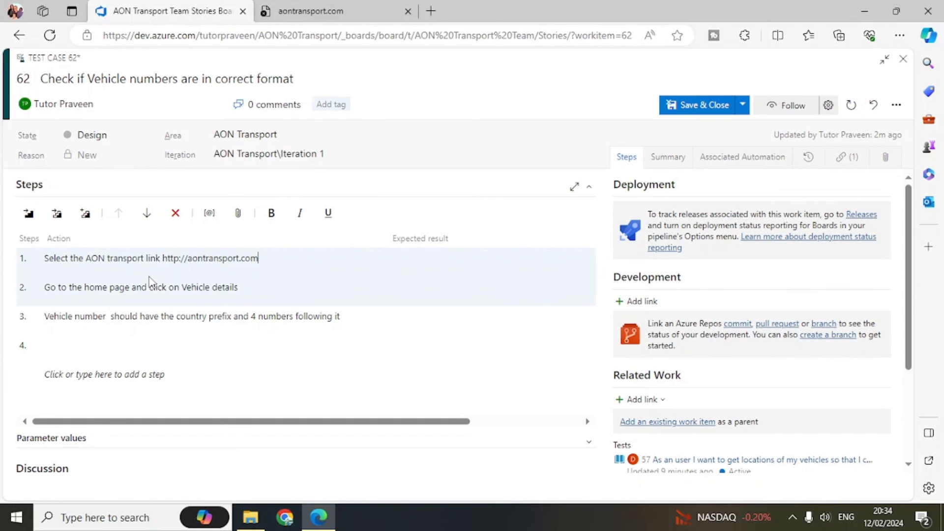
pyautogui.scroll(-3, 238, 354)
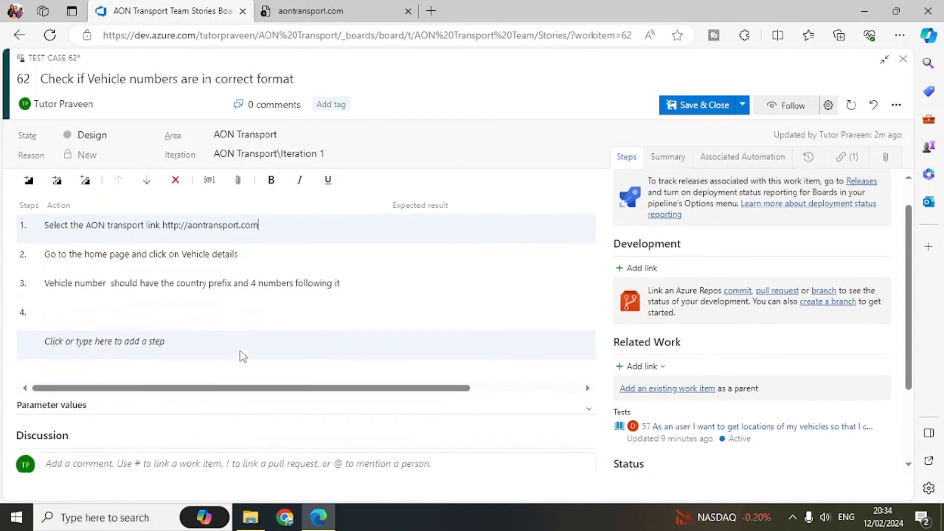
pyautogui.scroll(3, 235, 354)
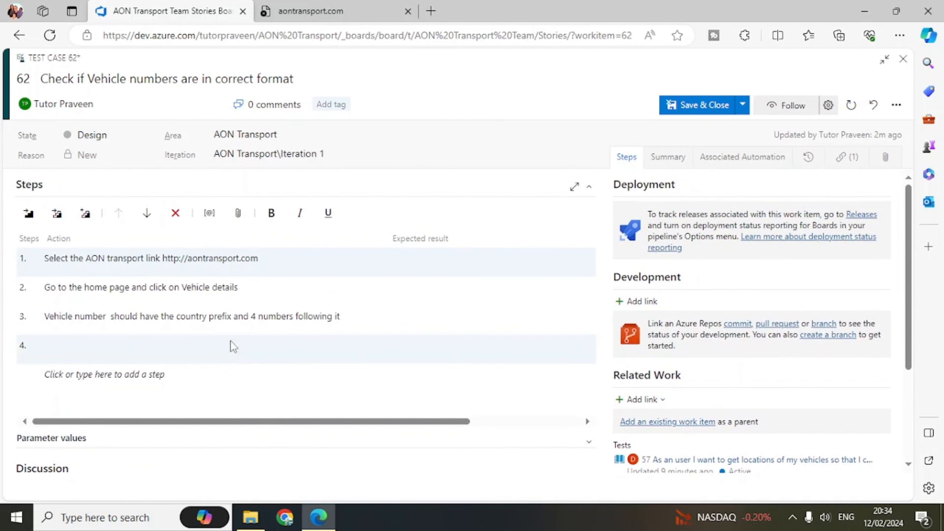
pyautogui.click(744, 110)
pyautogui.click(695, 126)
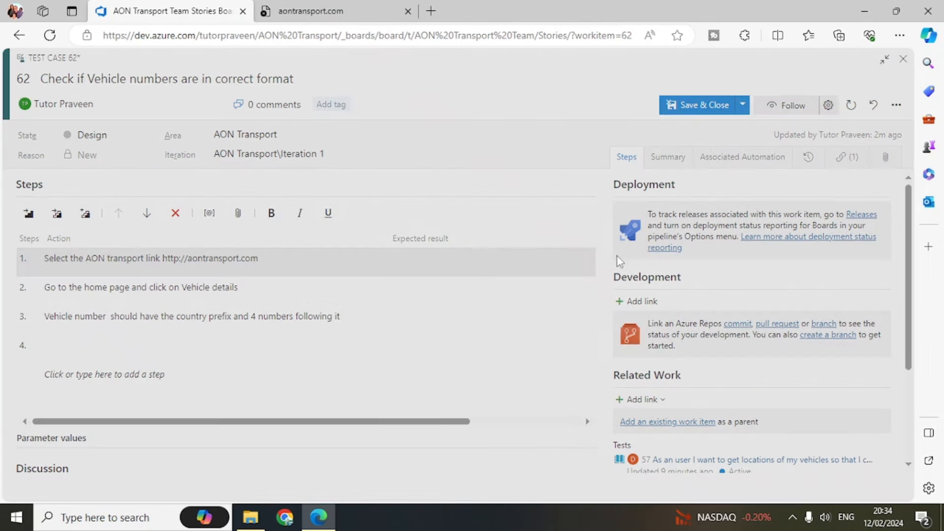
# Step: Look through the test case's summary description, associated automation fields, history, links and attachments
pyautogui.click(667, 157)
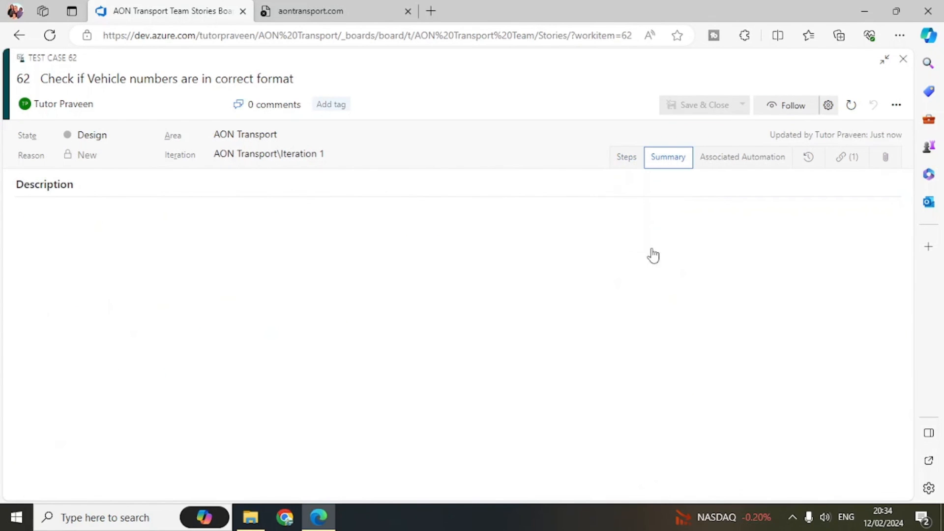
pyautogui.click(75, 230)
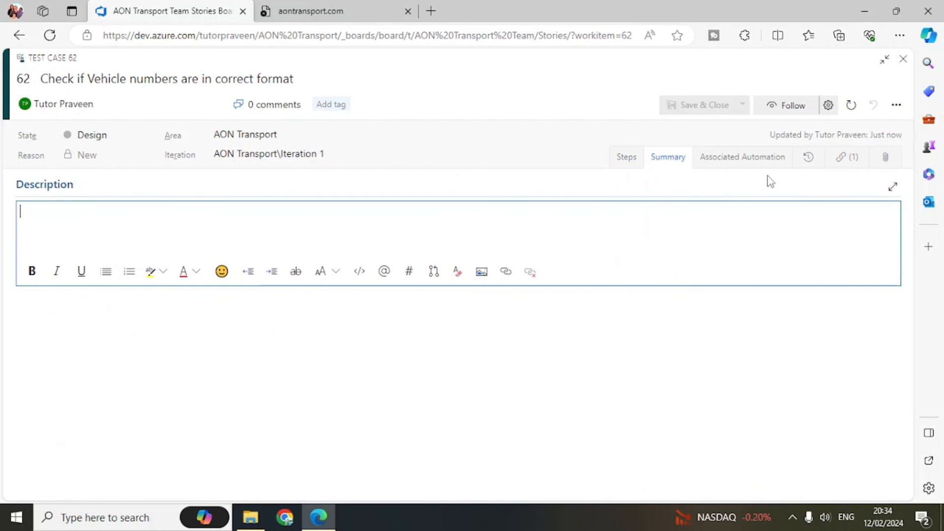
pyautogui.click(752, 164)
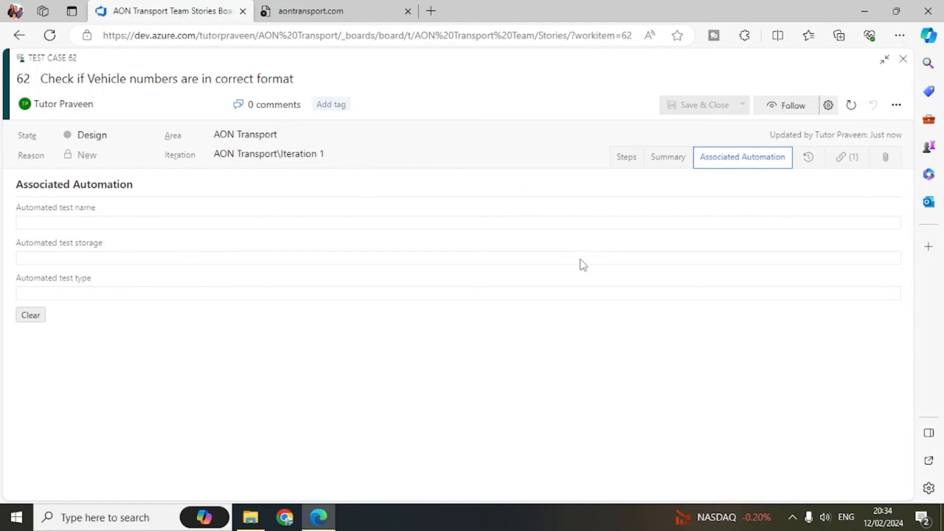
pyautogui.click(79, 223)
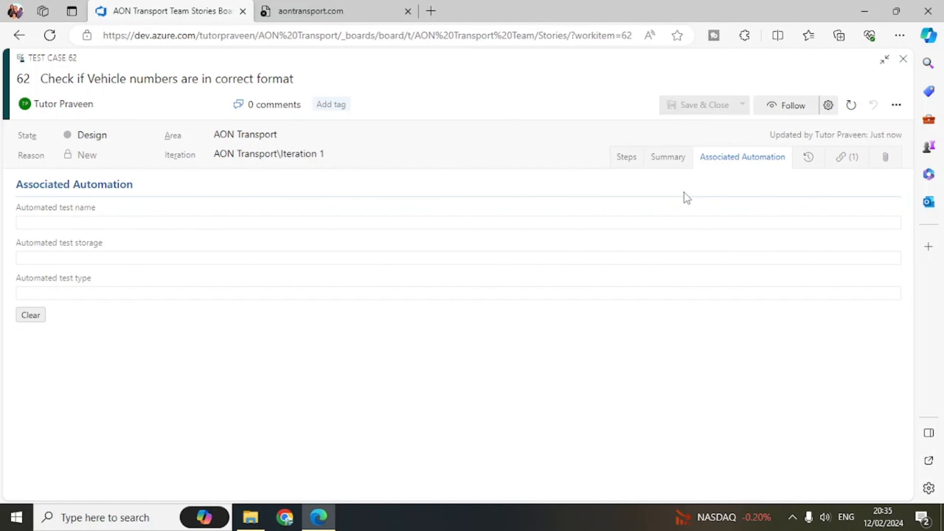
pyautogui.click(810, 159)
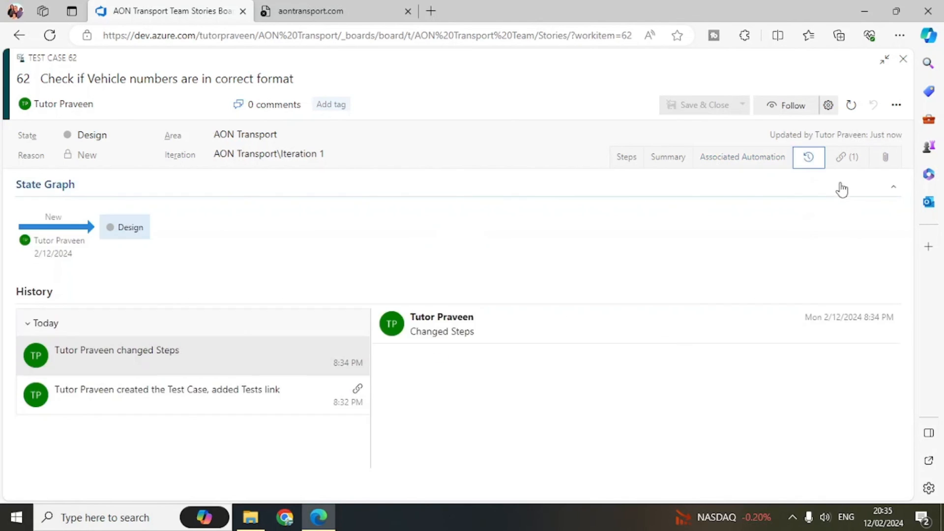
pyautogui.click(842, 162)
pyautogui.click(886, 158)
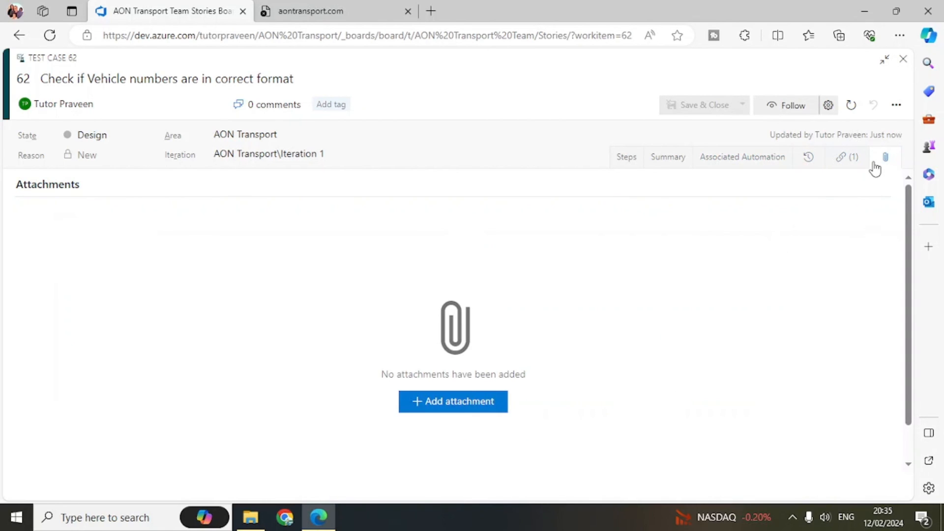
pyautogui.click(809, 160)
pyautogui.click(850, 158)
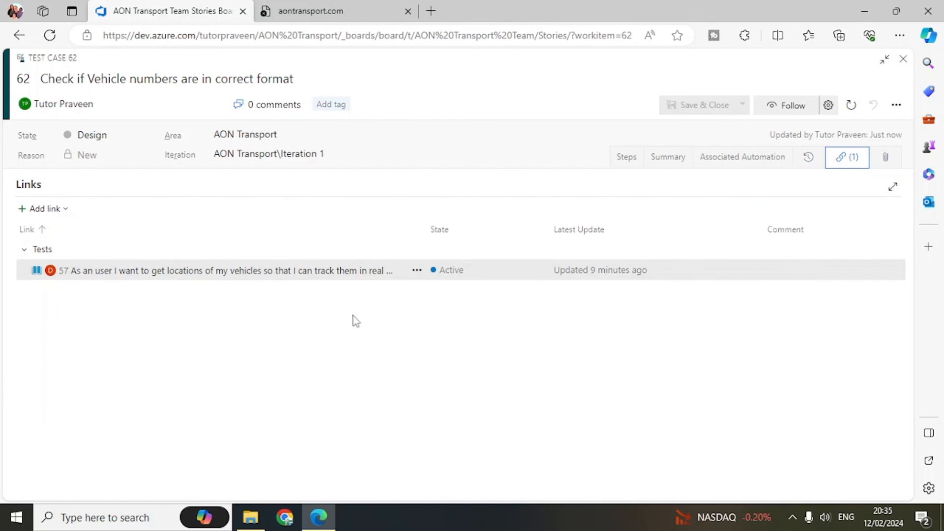
pyautogui.click(885, 158)
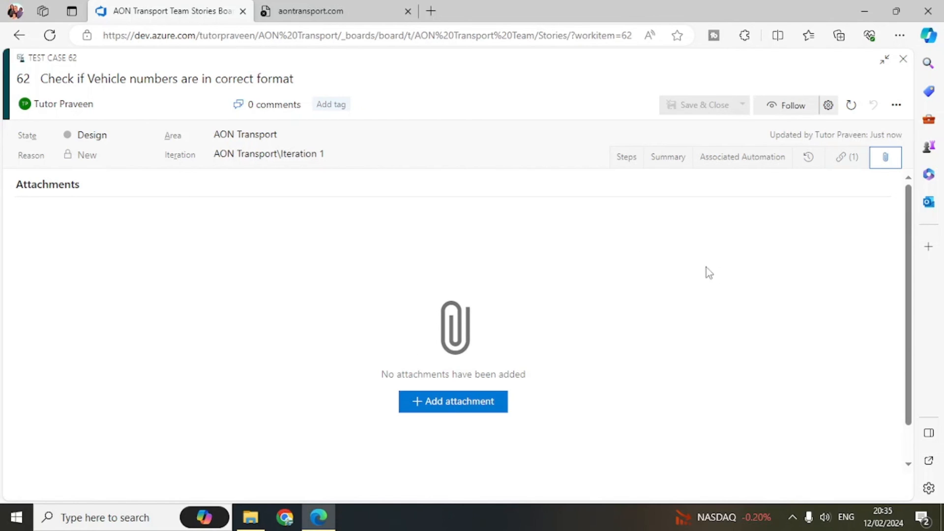
# Step: Return to the test case's steps and examine the priority options in the status section
pyautogui.click(628, 158)
pyautogui.scroll(-3, 752, 395)
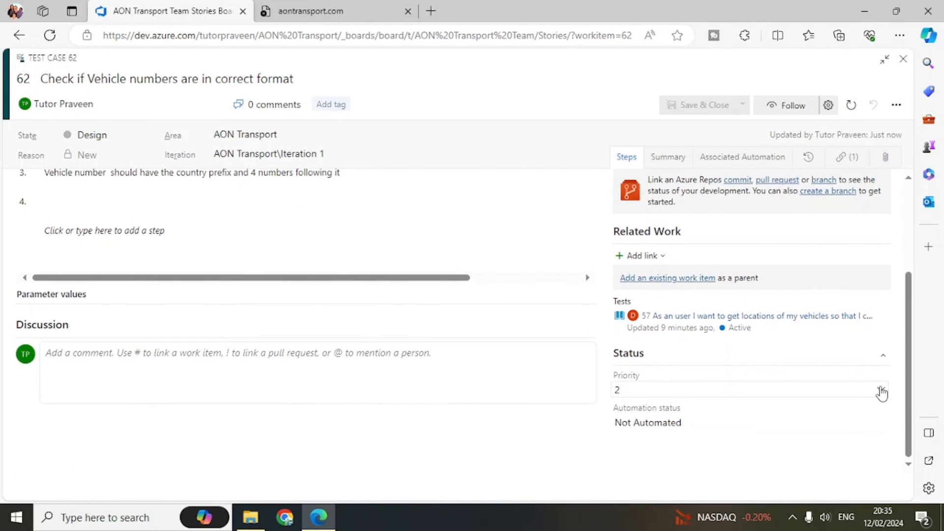
pyautogui.click(882, 393)
pyautogui.click(595, 438)
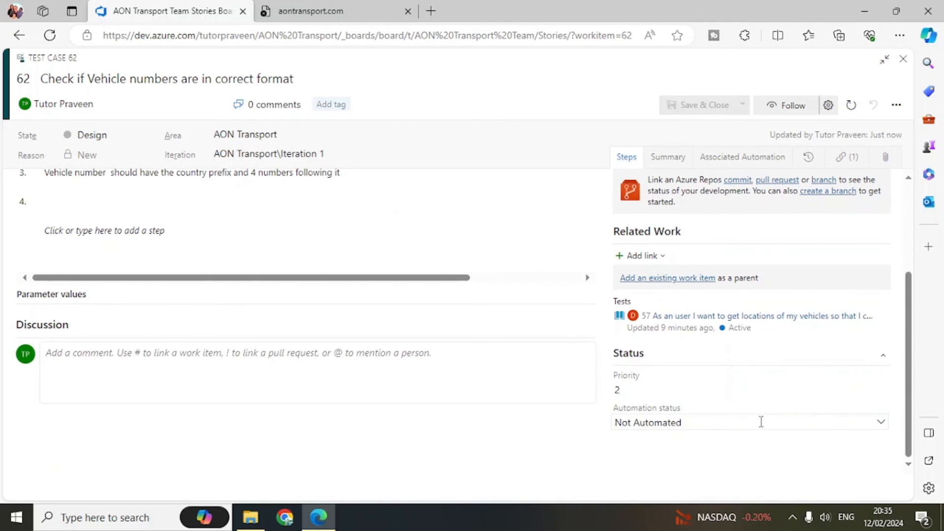
# Step: Try the automation status Planned, switch it back to Not Automated, and save the test case
pyautogui.click(881, 423)
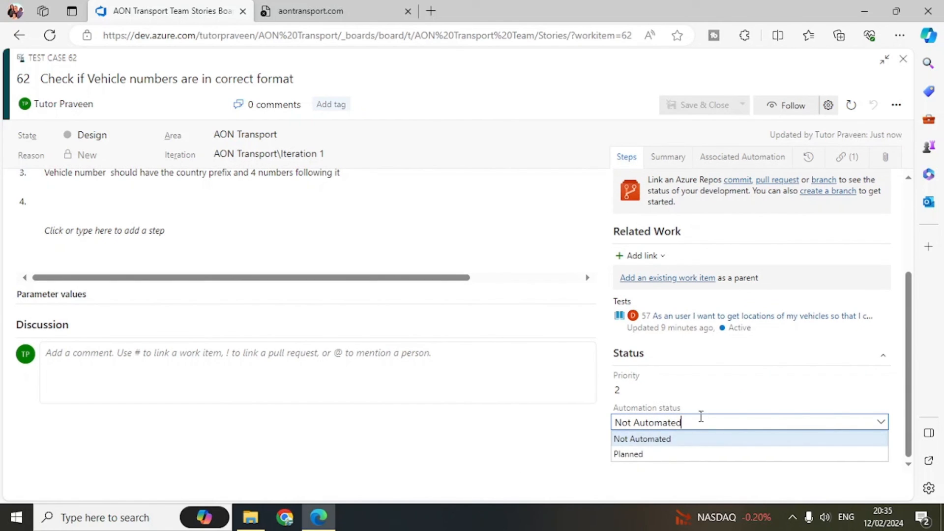
pyautogui.click(631, 455)
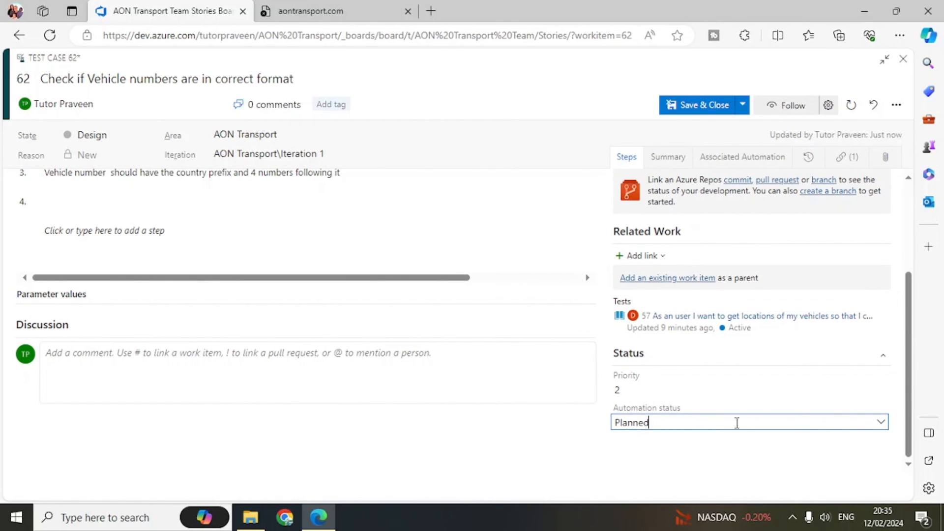
pyautogui.click(882, 423)
pyautogui.click(656, 439)
pyautogui.hotkey('ctrl', 's')
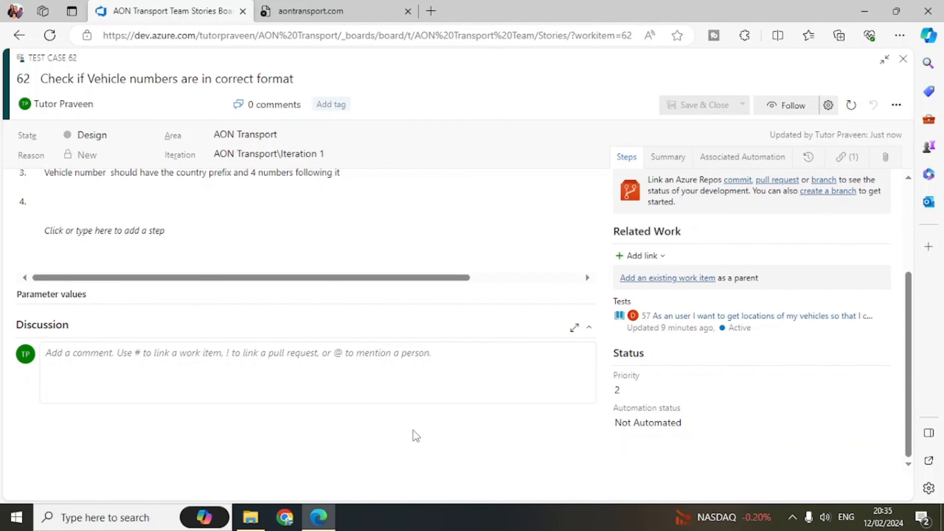
pyautogui.scroll(3, 416, 435)
pyautogui.scroll(-2, 274, 417)
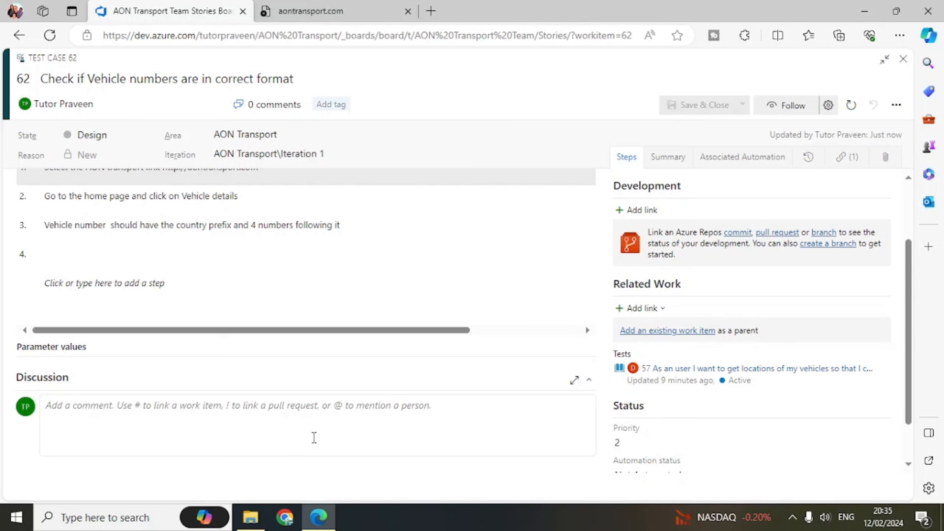
pyautogui.scroll(2, 444, 396)
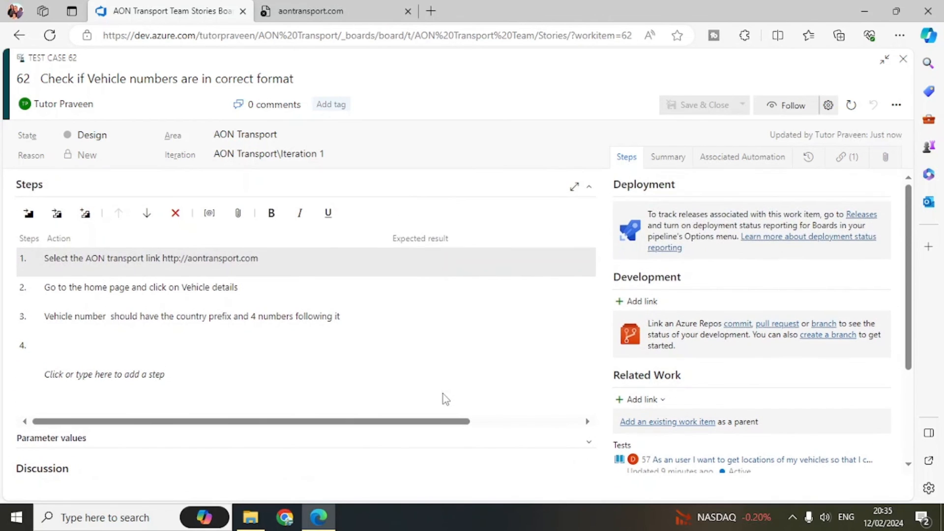
pyautogui.scroll(-2, 442, 394)
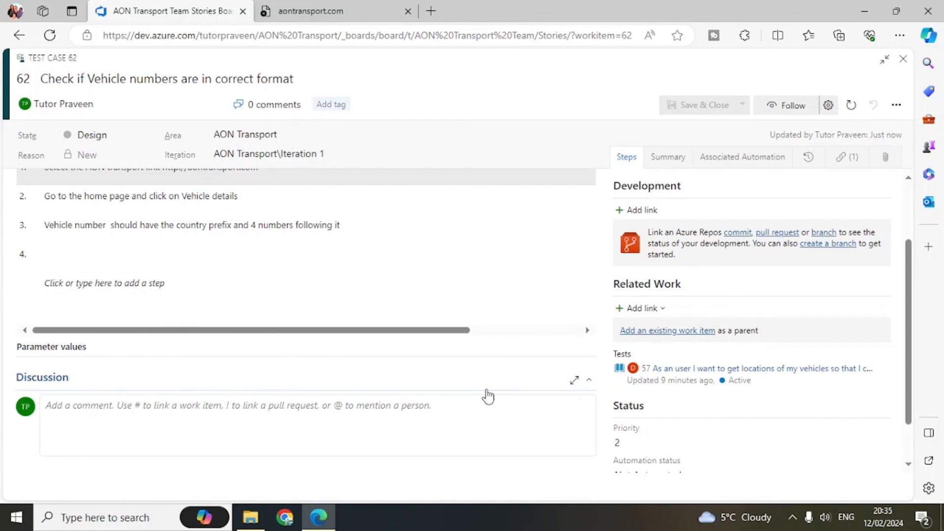
pyautogui.scroll(2, 500, 386)
pyautogui.scroll(-2, 496, 382)
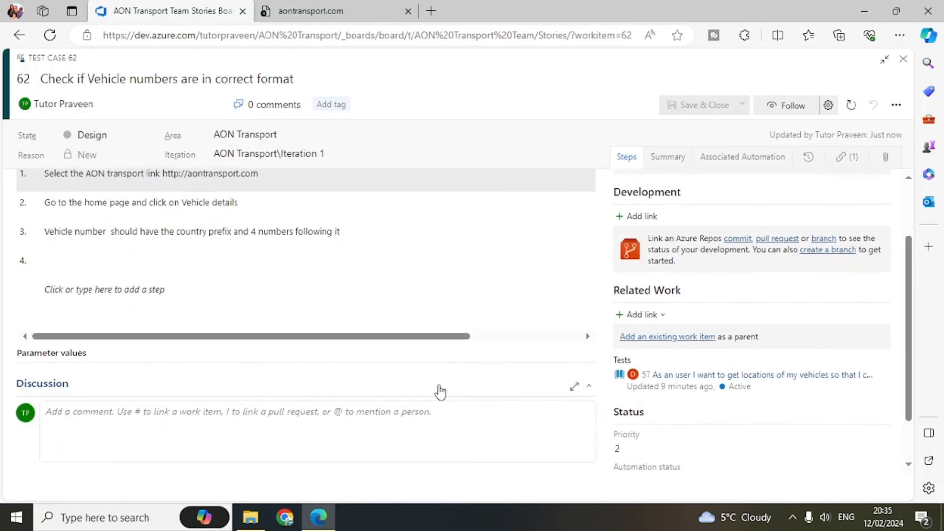
pyautogui.scroll(2, 507, 357)
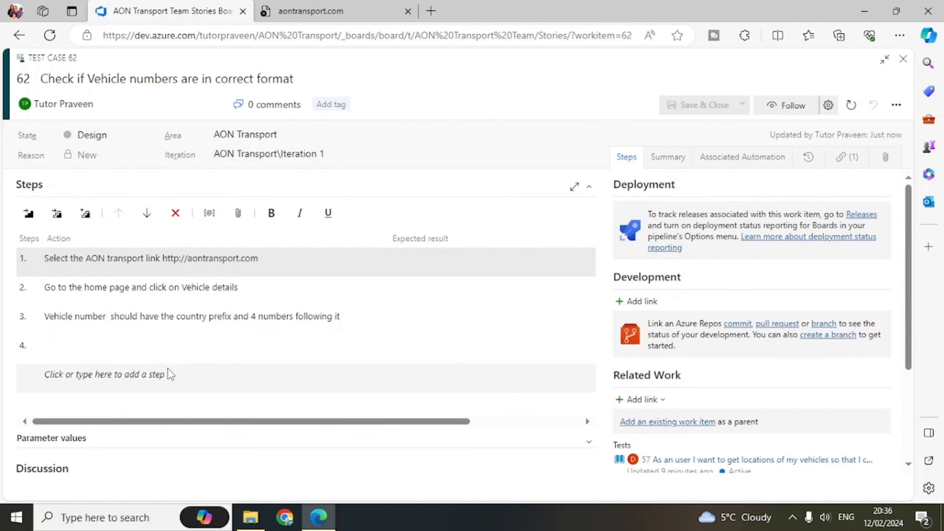
# Step: Enter "Fail" as the expected result of the first test step
pyautogui.click(425, 266)
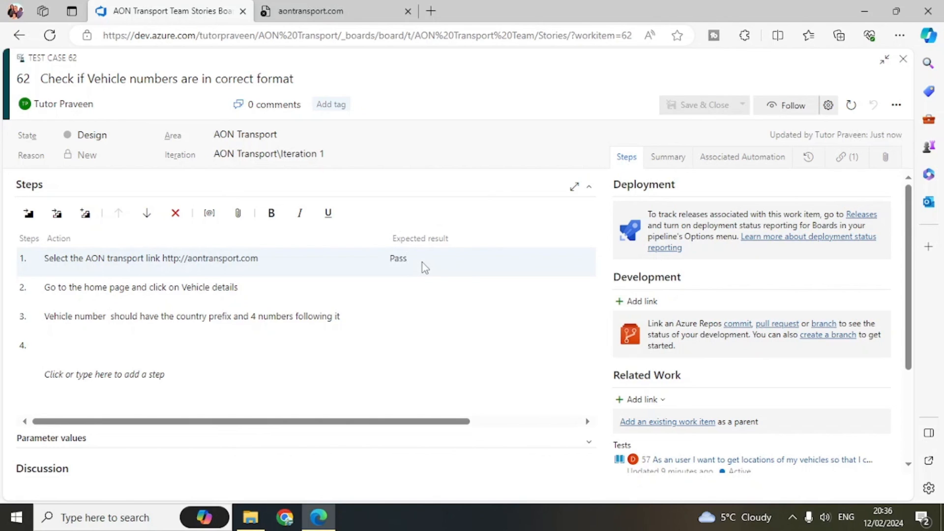
pyautogui.press('BackSpace')
pyautogui.press('BackSpace')
pyautogui.press('BackSpace')
pyautogui.press('BackSpace')
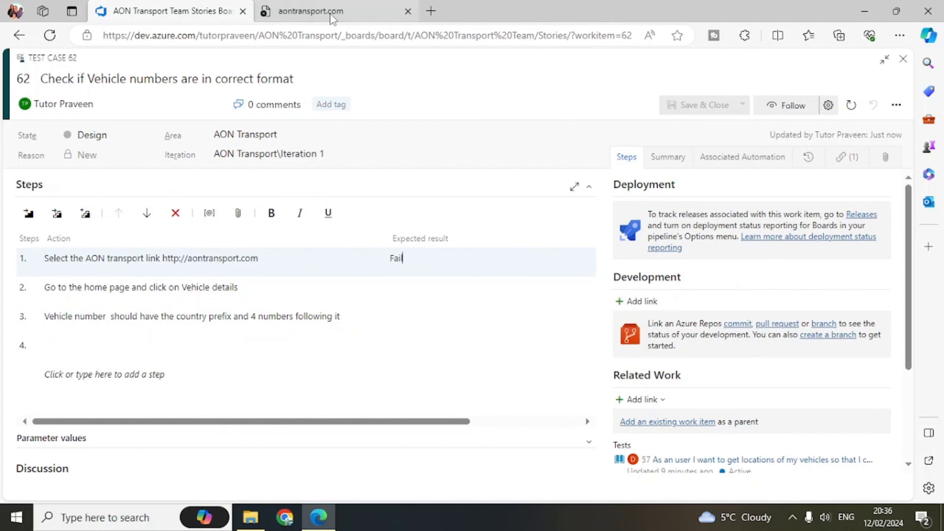
pyautogui.click(415, 295)
pyautogui.click(409, 316)
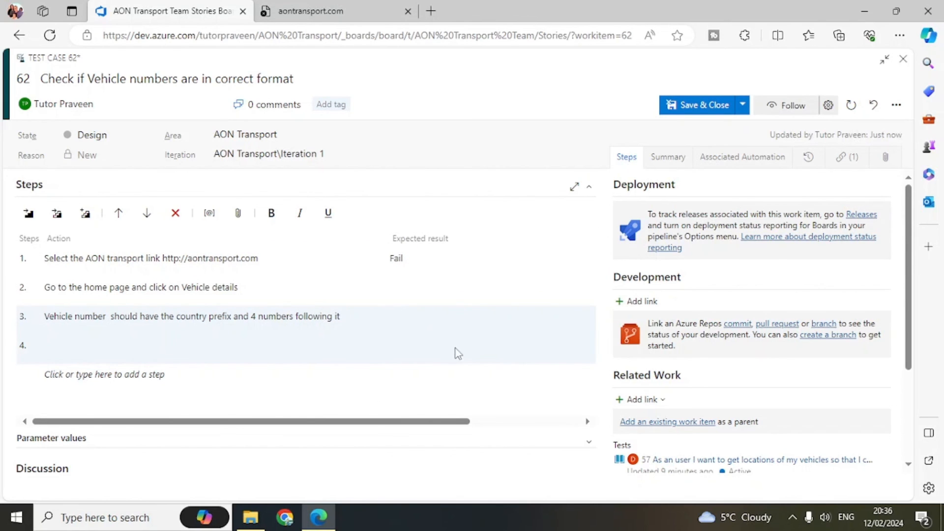
# Step: Check the available state options of the test case, then save and close it
pyautogui.click(147, 136)
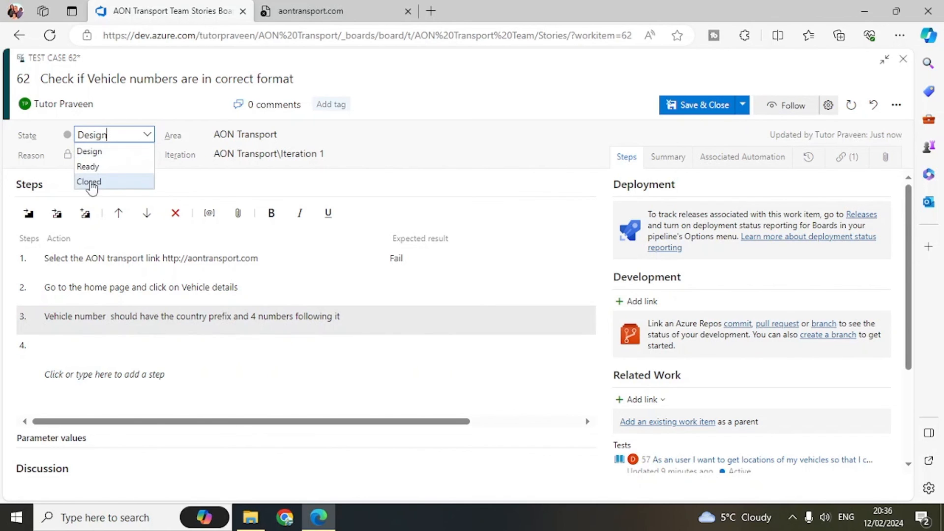
pyautogui.click(500, 85)
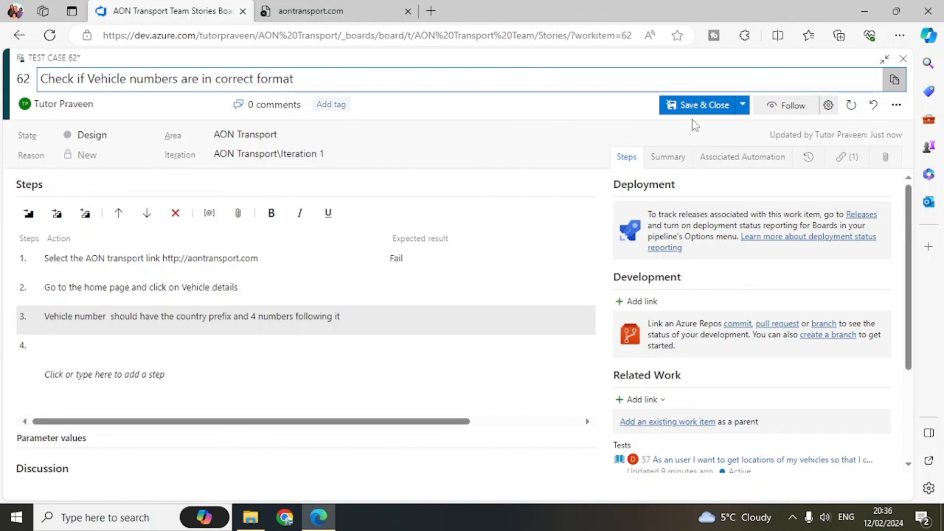
pyautogui.click(708, 108)
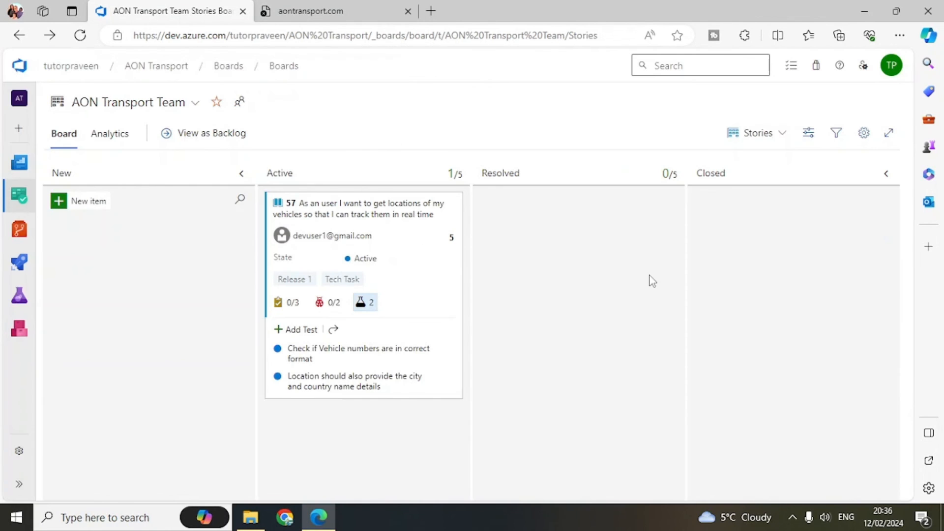